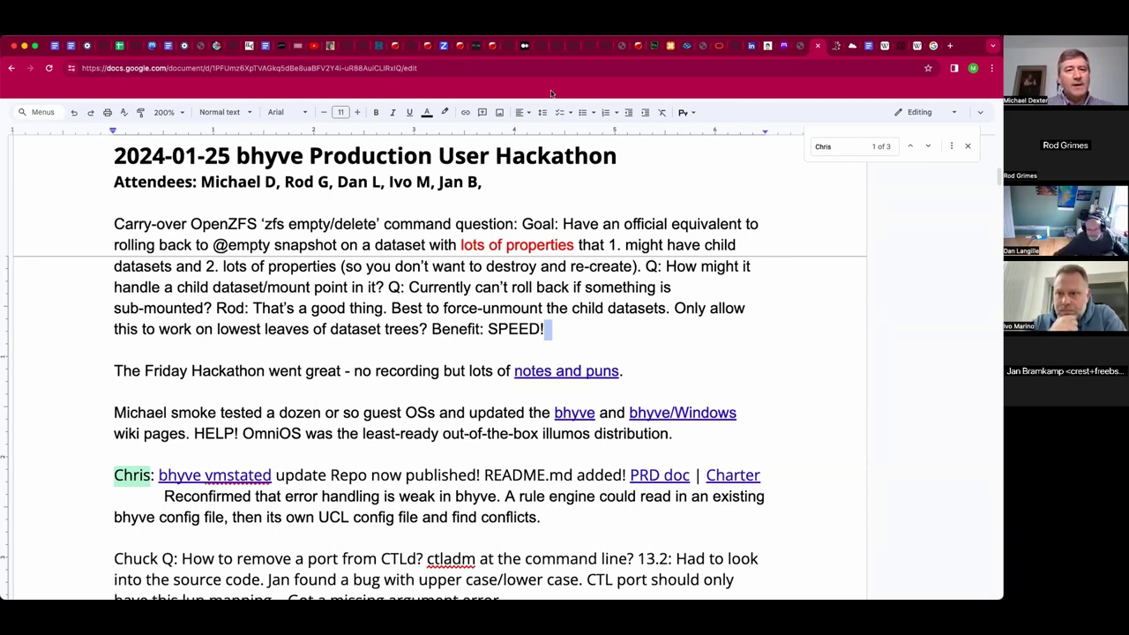
# Step: Replace 'Hackathon' with 'Call' so the title reads '2024-01-25 bhyve Production User Call'
pyautogui.doubleClick(558, 159)
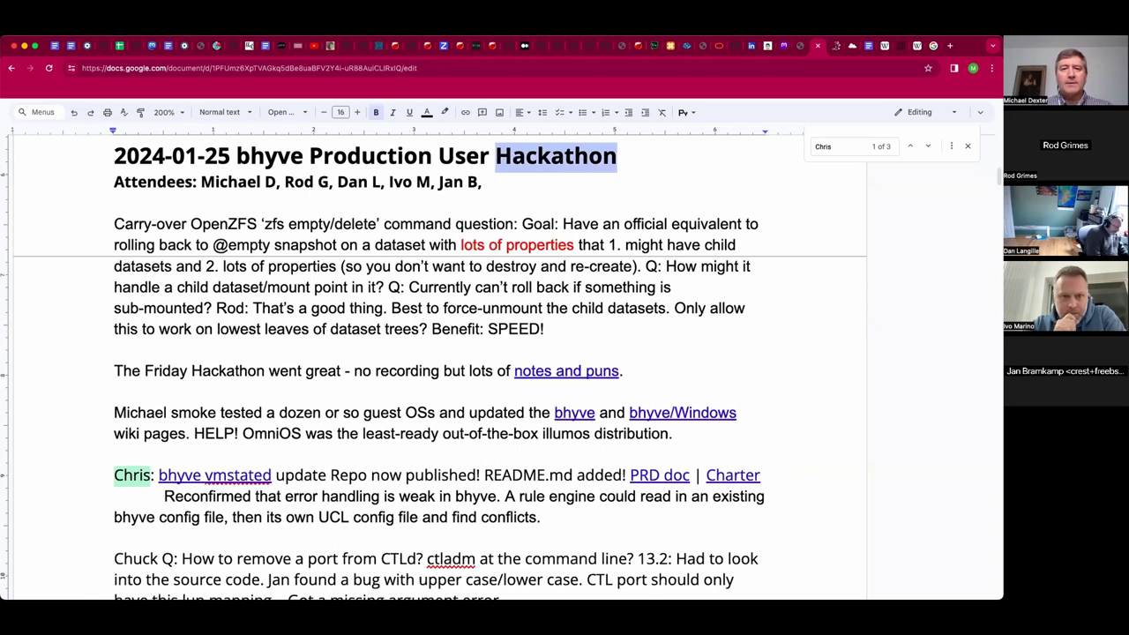
pyautogui.write('Call')
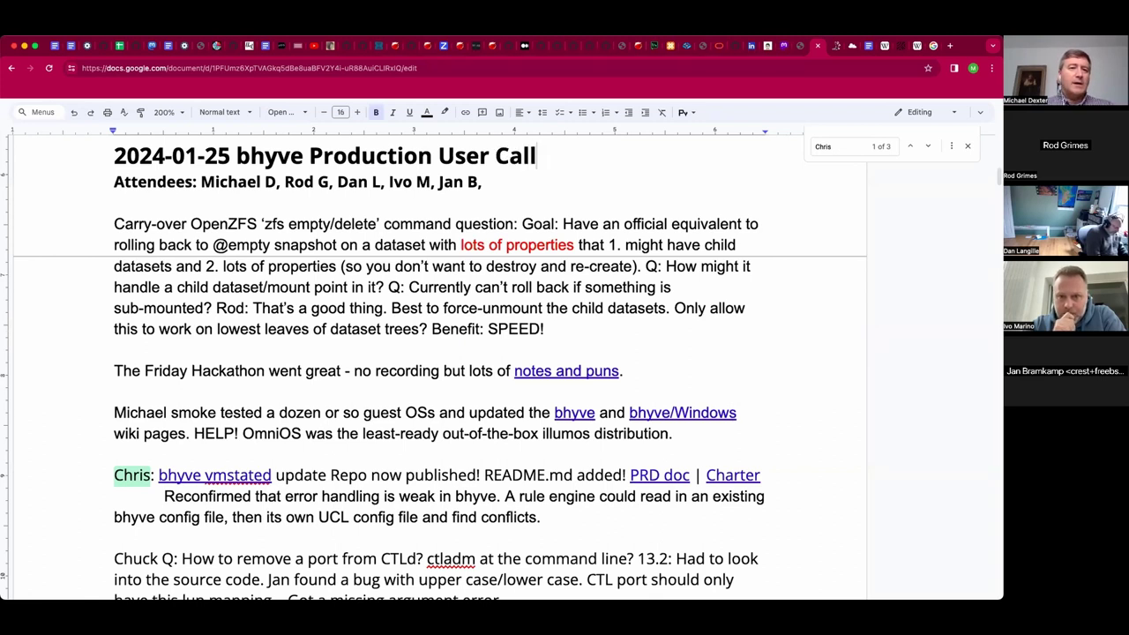
pyautogui.click(487, 182)
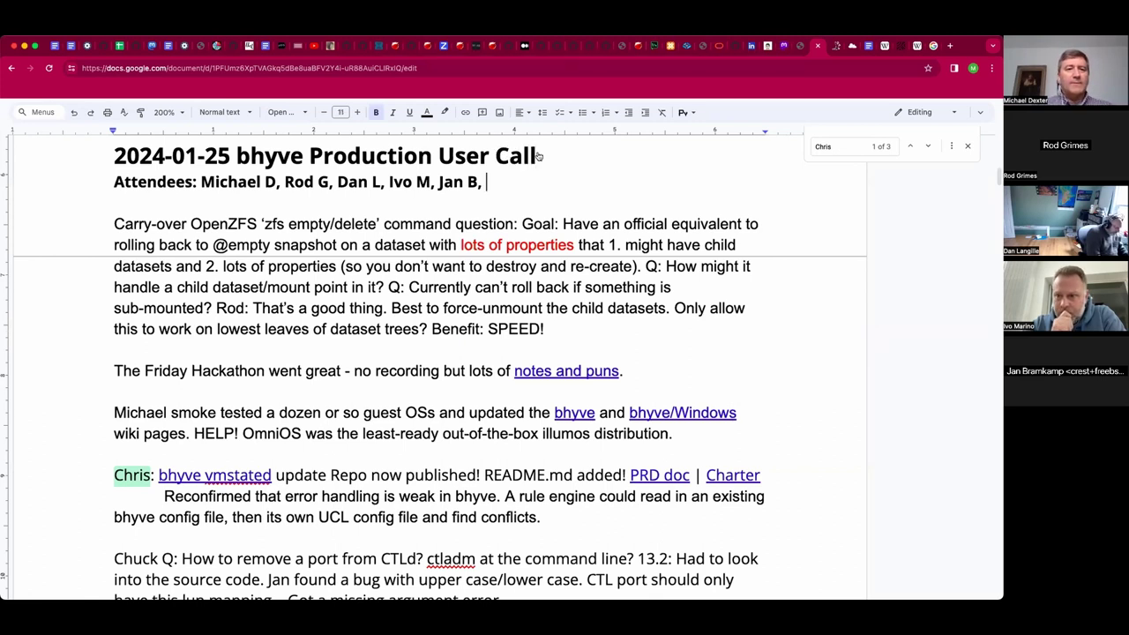
pyautogui.click(320, 224)
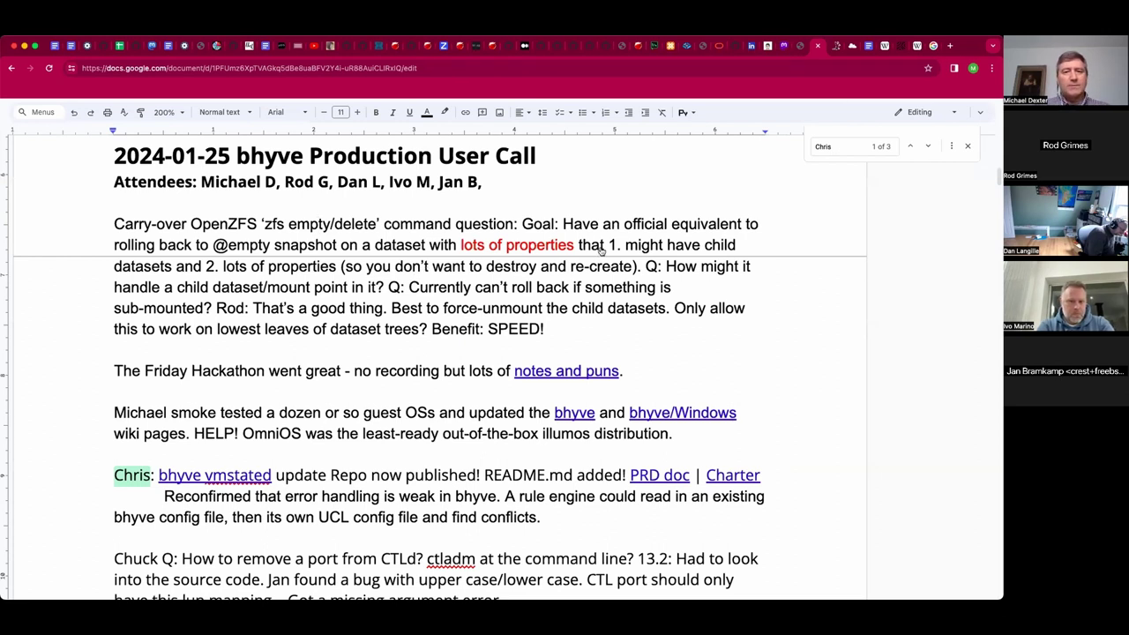
pyautogui.click(601, 250)
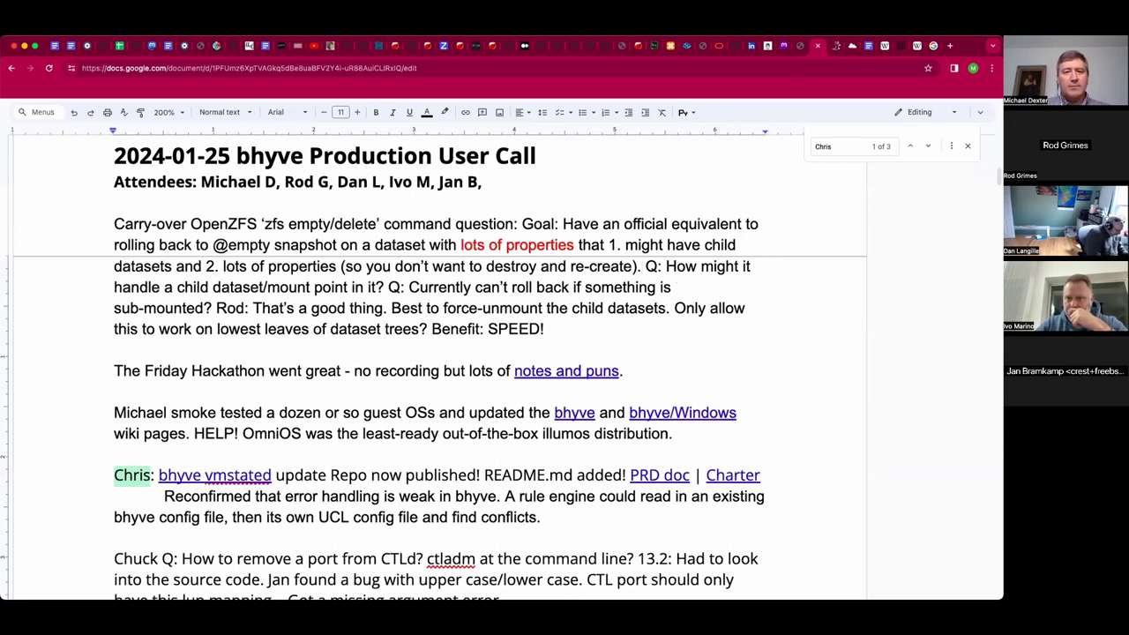
pyautogui.click(545, 328)
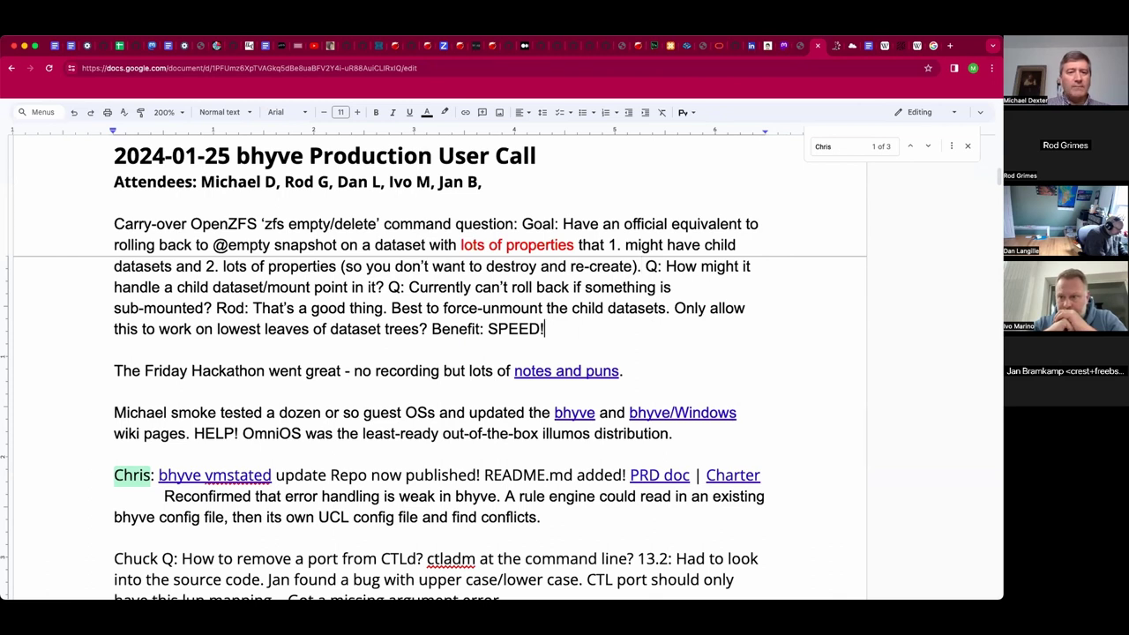
# Step: Start a new paragraph after SPEED! with the attendee's name and 'Work as a devops contractor.'
pyautogui.press('Return')
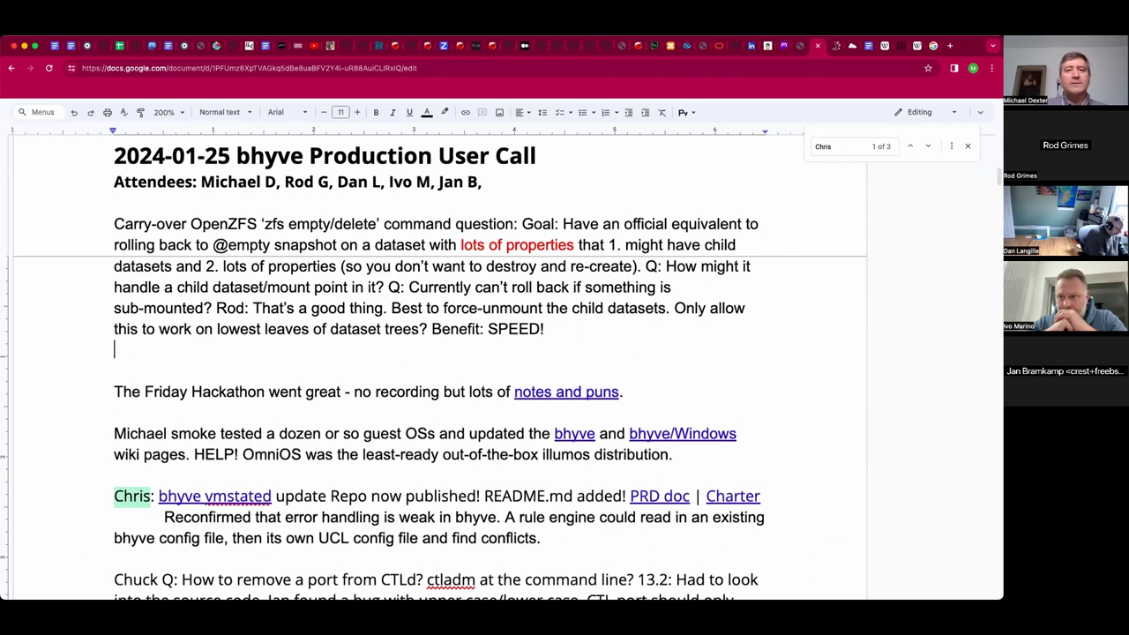
pyautogui.press('Return')
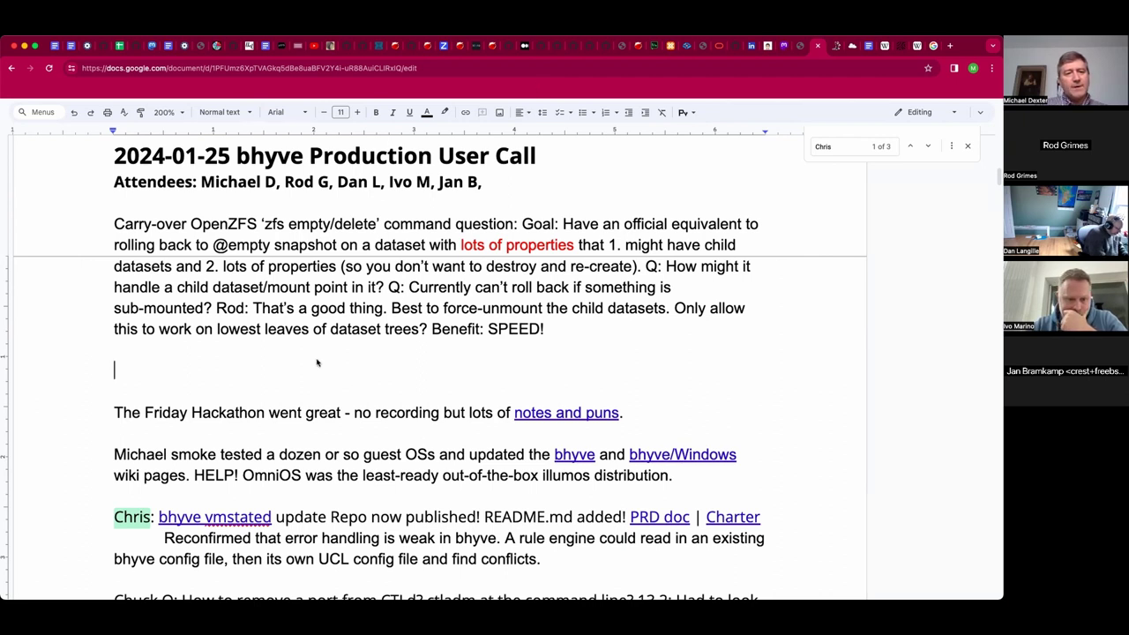
pyautogui.write('Ivao')
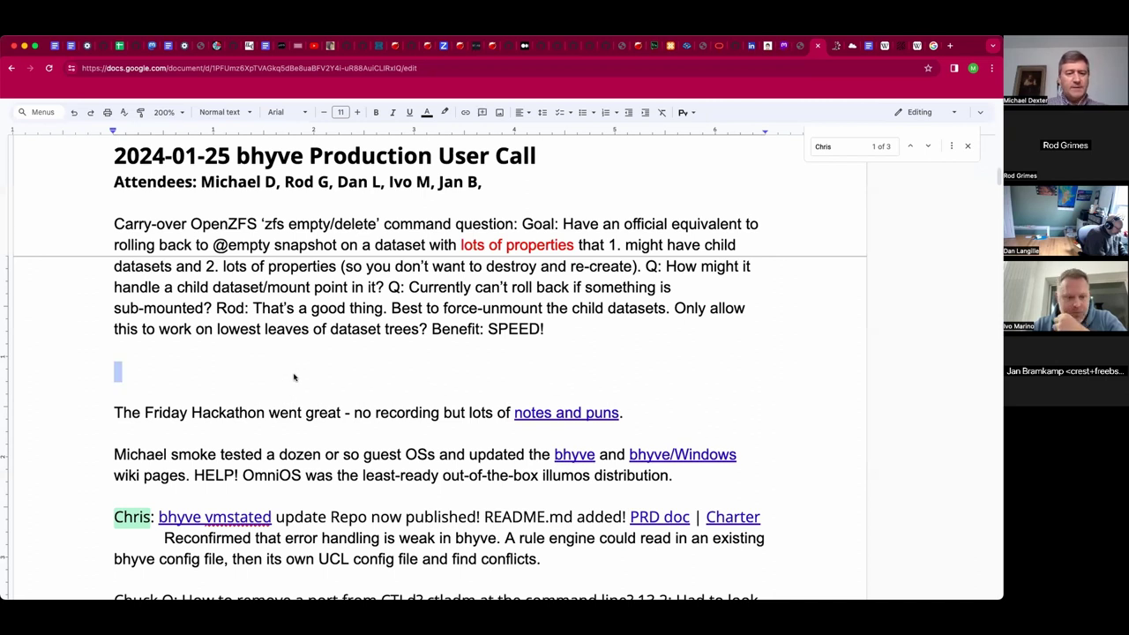
pyautogui.press('BackSpace')
pyautogui.press('BackSpace')
pyautogui.write('o:')
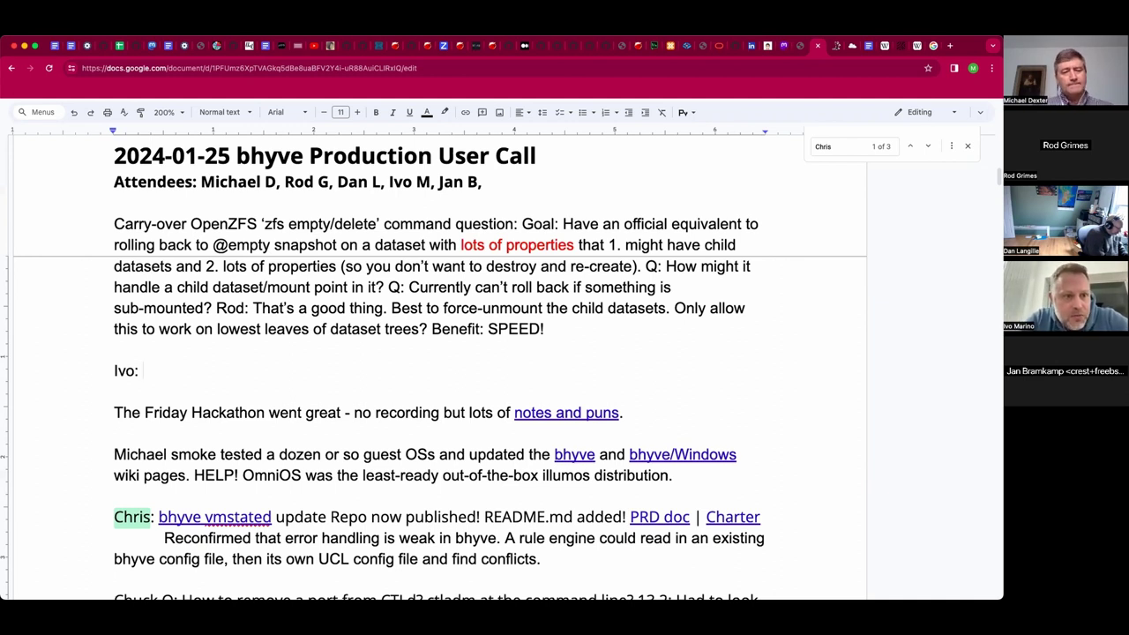
pyautogui.write('W')
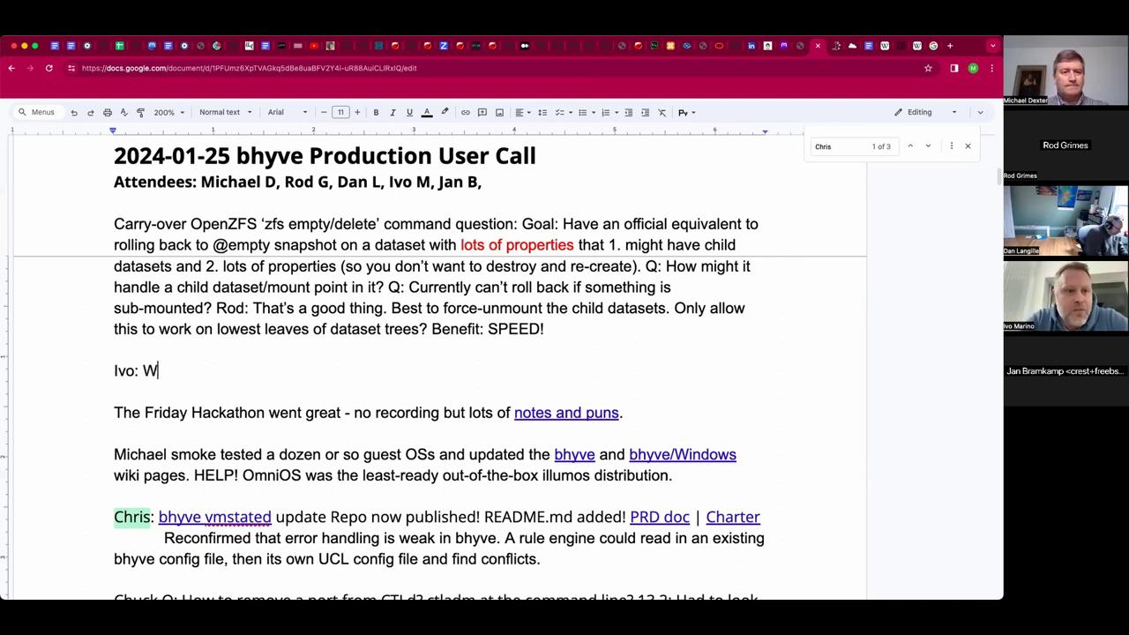
pyautogui.write('ork as a ')
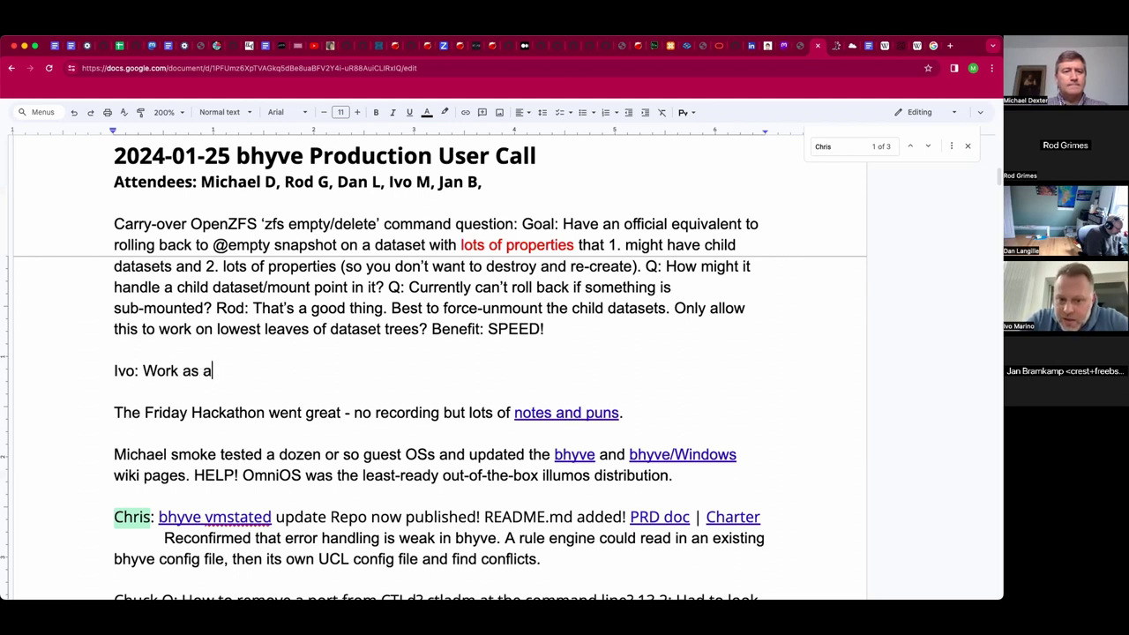
pyautogui.write('devops con')
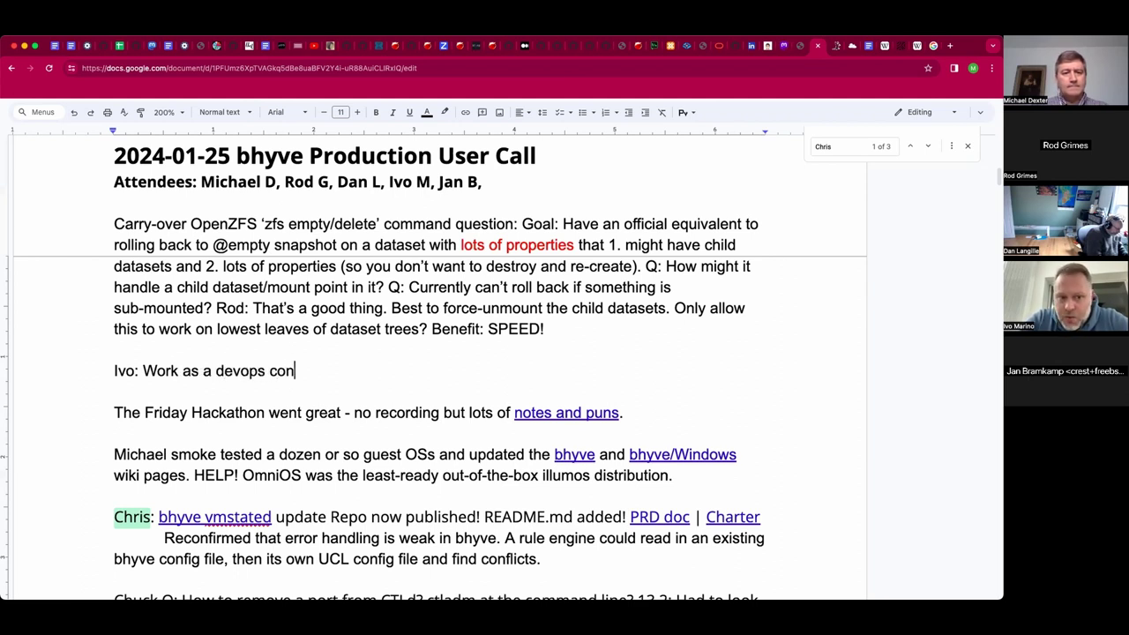
pyautogui.write('tractor.')
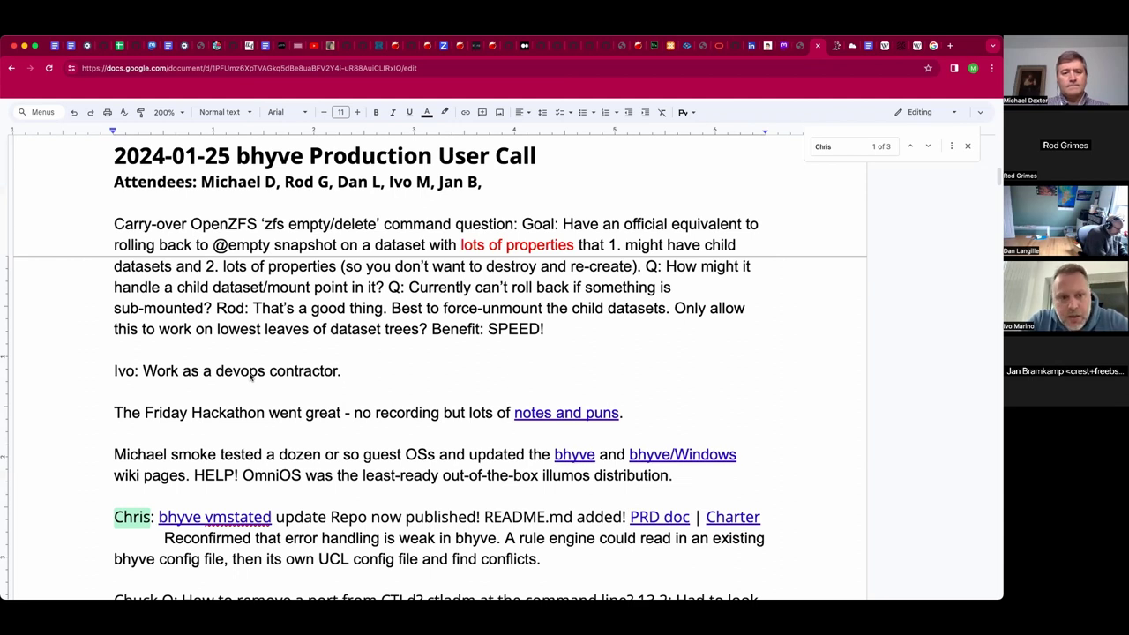
# Step: Continue with 'German and Swiss companies.', capitalizing Swiss
pyautogui.write('German and ')
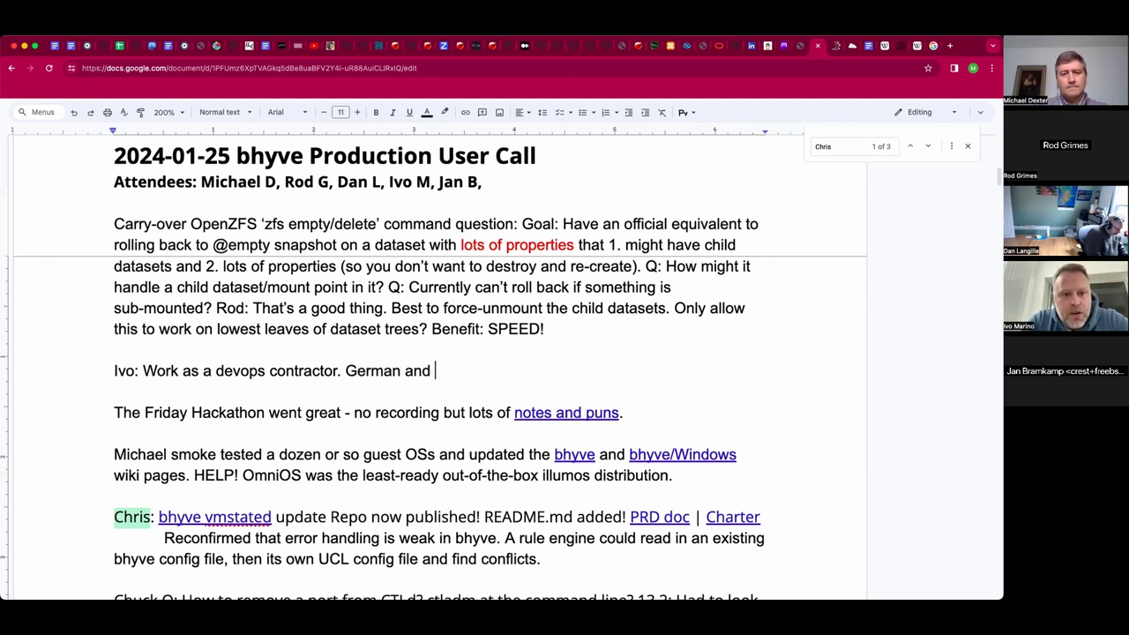
pyautogui.write('swiss')
pyautogui.press('Left')
pyautogui.press('Left')
pyautogui.press('Left')
pyautogui.press('Left')
pyautogui.press('BackSpace')
pyautogui.write('S')
pyautogui.click(479, 370)
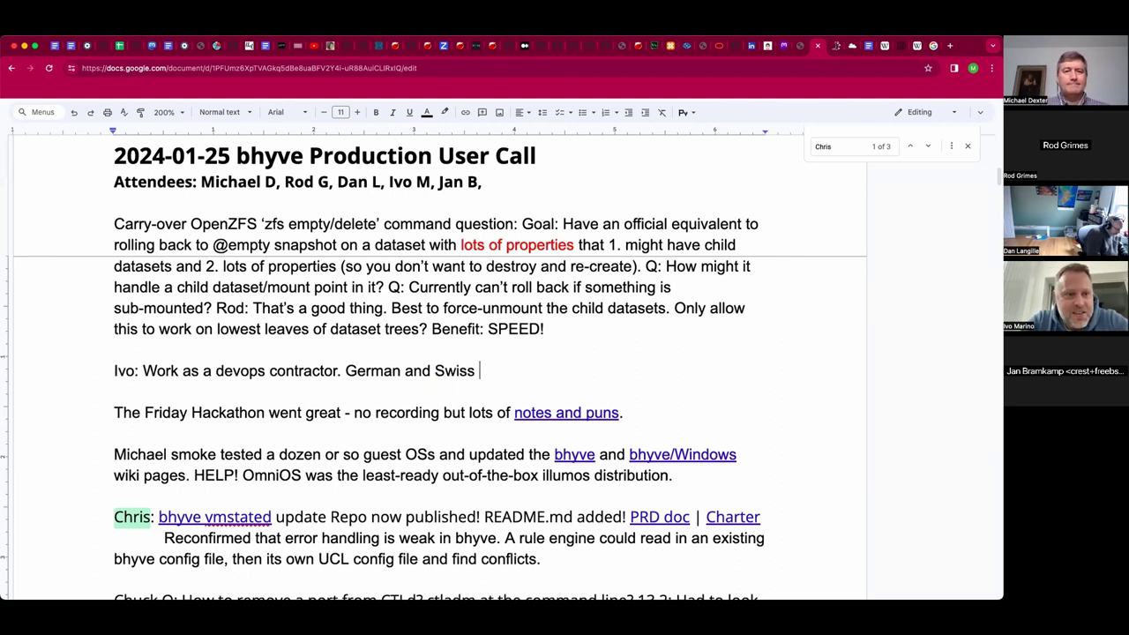
pyautogui.write('companies.')
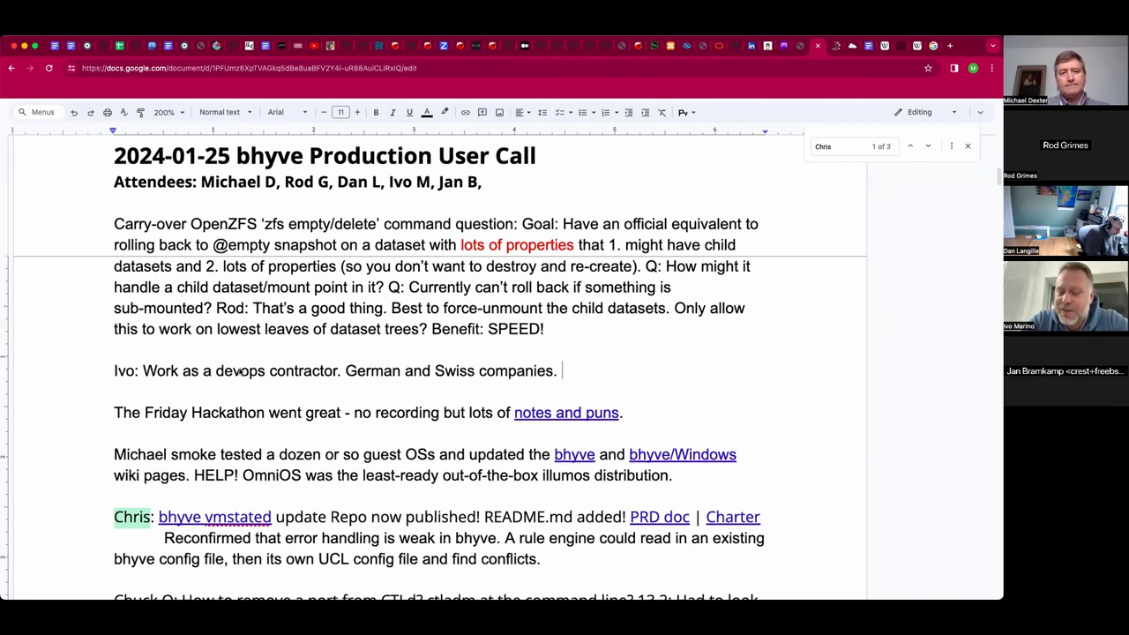
pyautogui.press('BackSpace')
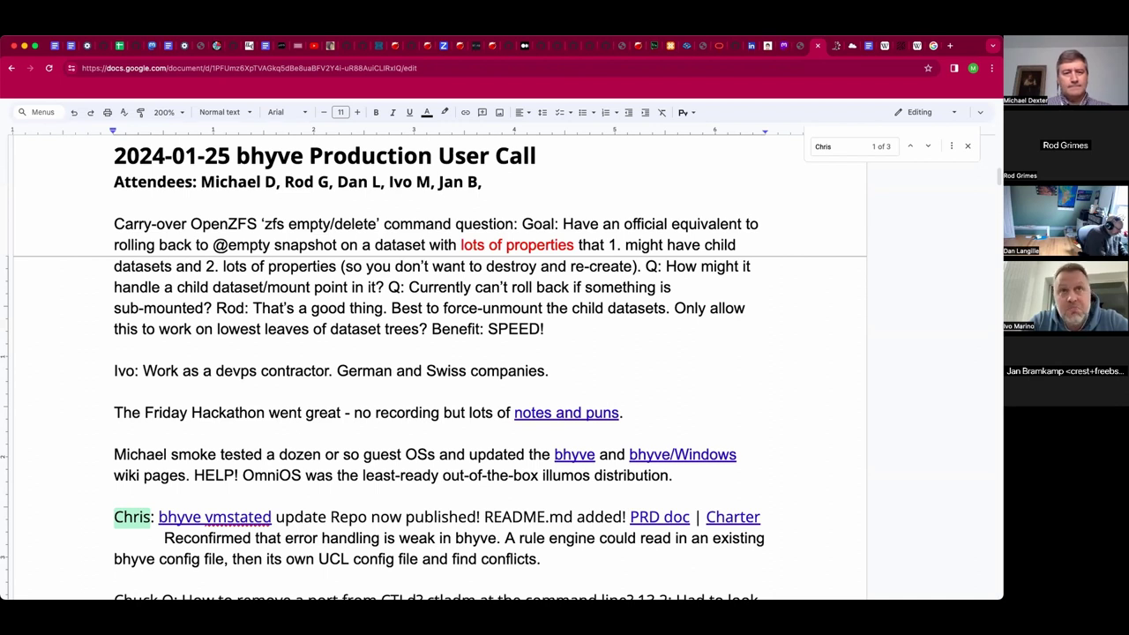
# Step: Correct the word to 'DevOps' in the contractor sentence
pyautogui.write('O')
pyautogui.press('Left')
pyautogui.press('Left')
pyautogui.press('Left')
pyautogui.press('BackSpace')
pyautogui.write('D')
pyautogui.press('End')
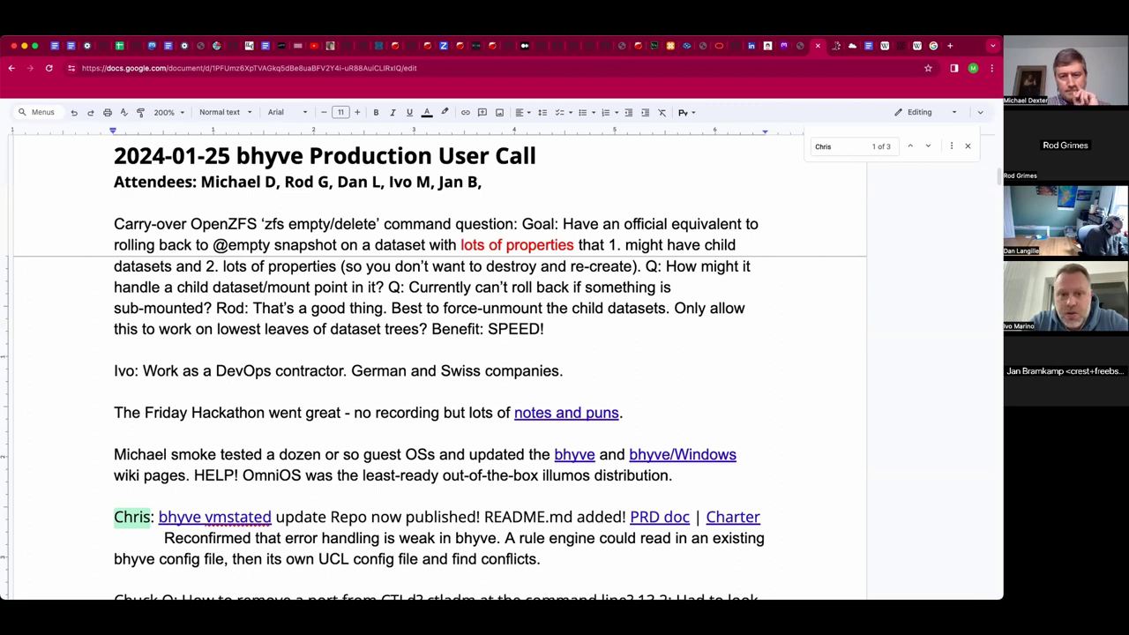
# Step: Add 'Used FreeBSD for two years now. Used Linux Debian.' to the note
pyautogui.write('U')
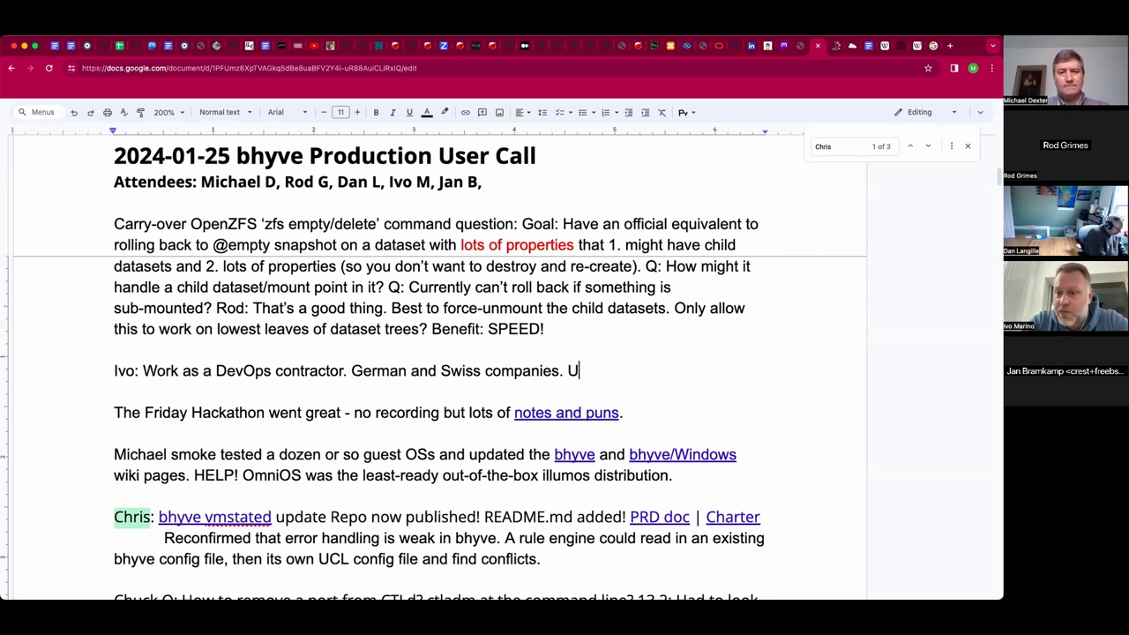
pyautogui.write('sed Free')
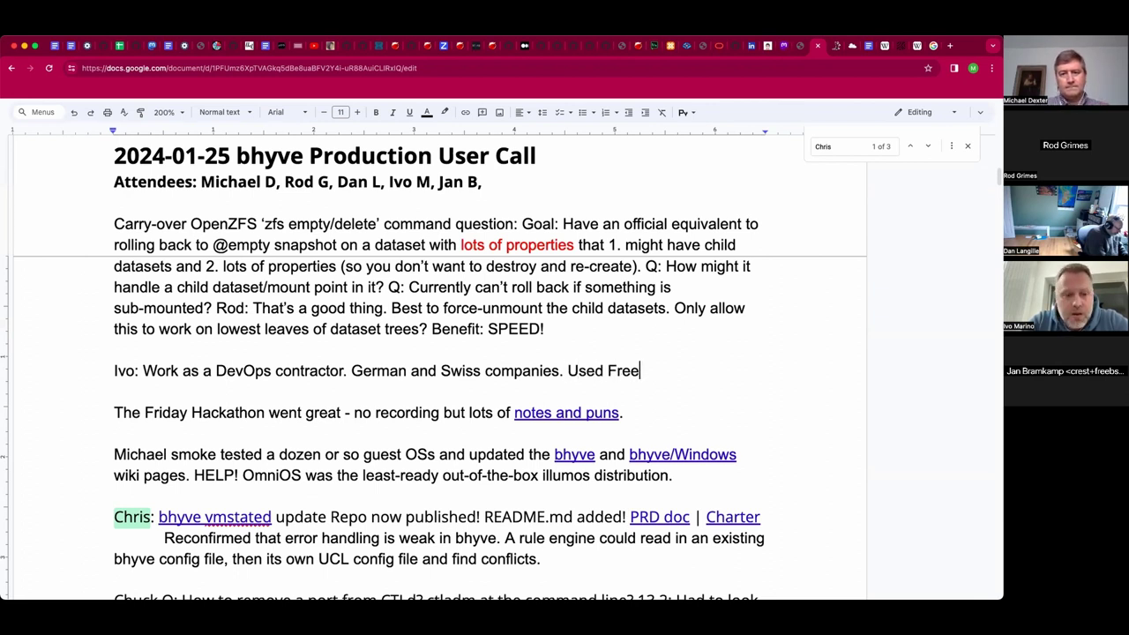
pyautogui.write('BSD for two')
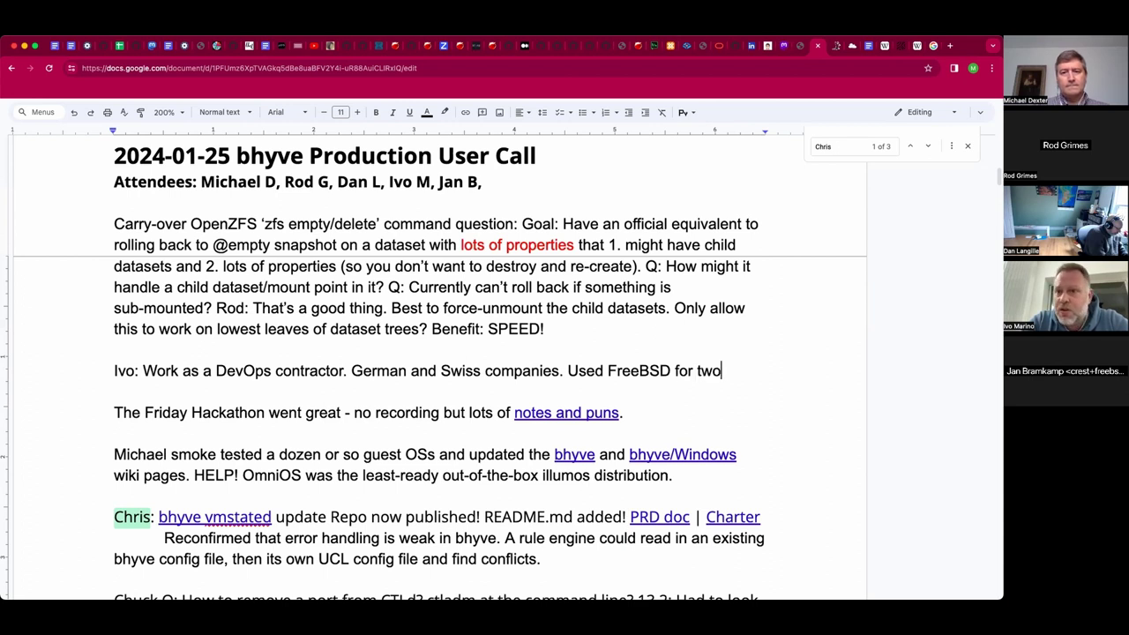
pyautogui.write(' years now.')
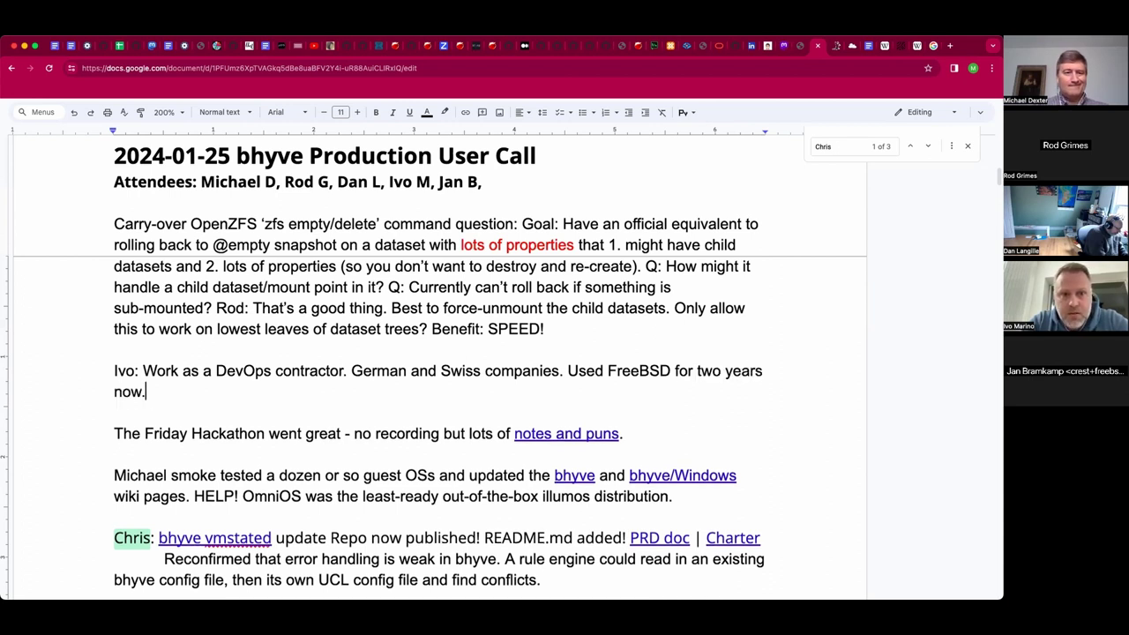
pyautogui.write(' Used Linux')
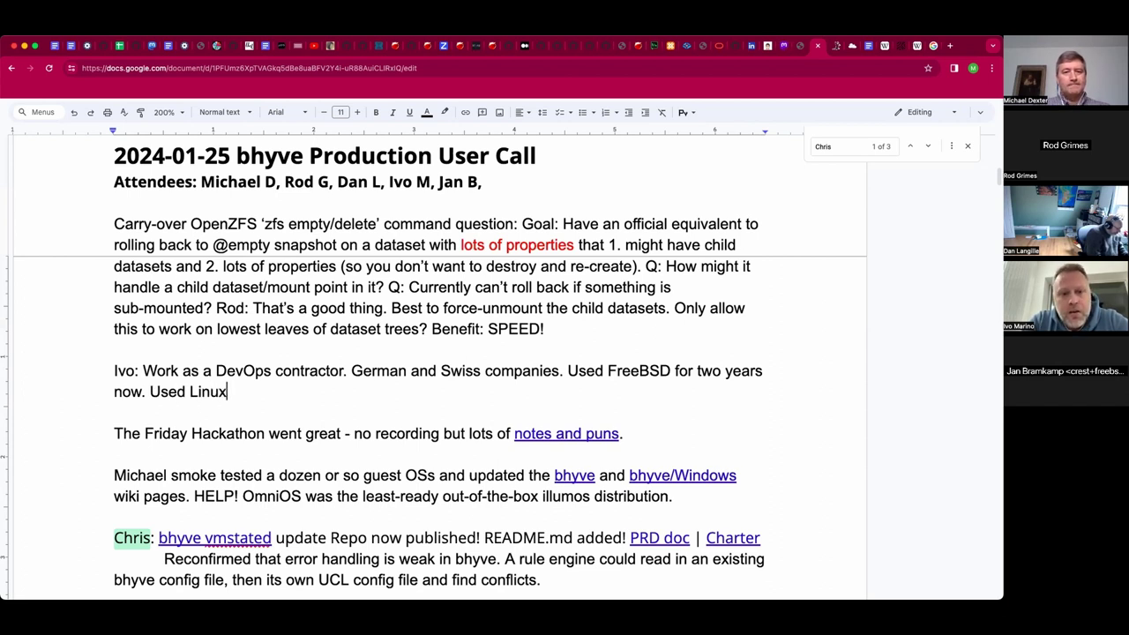
pyautogui.write('Debian')
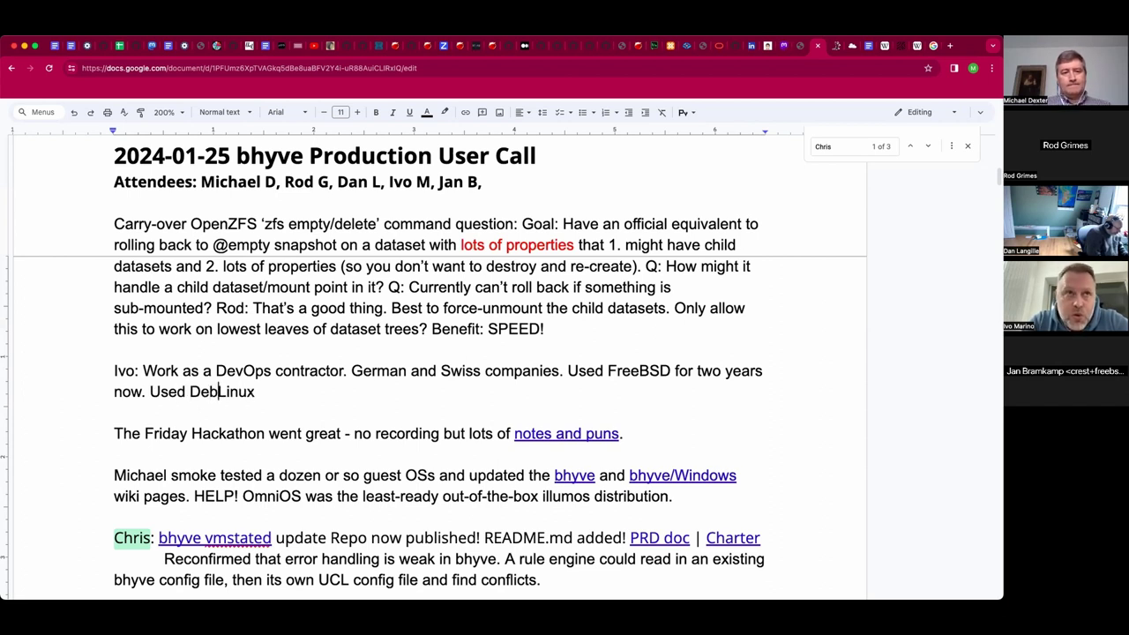
pyautogui.click(281, 391)
pyautogui.write('.')
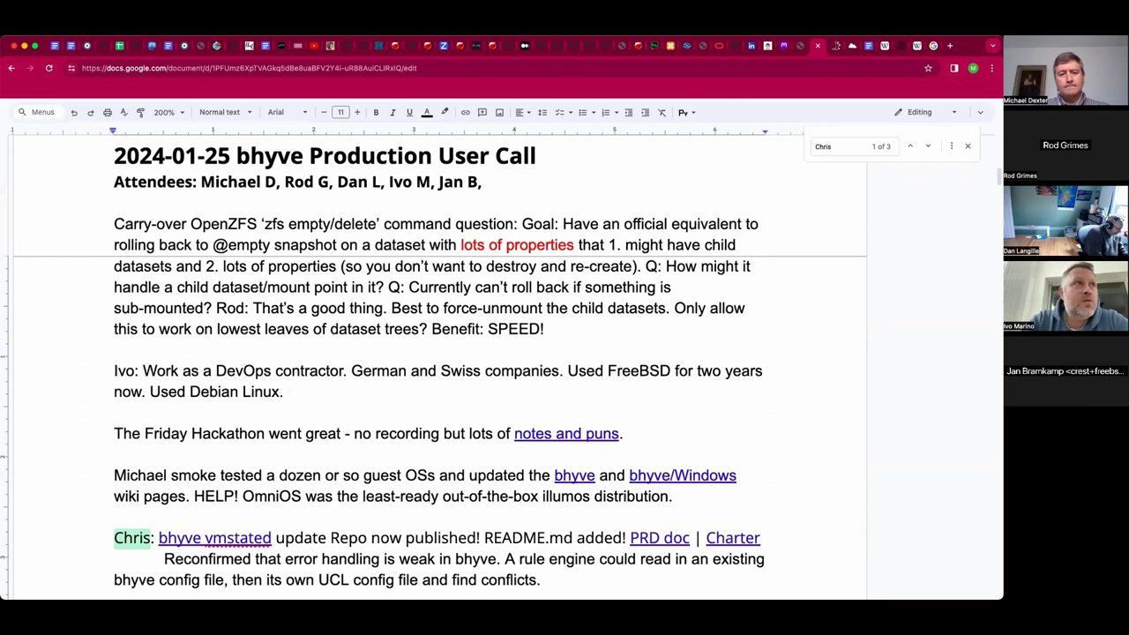
# Step: Type 'Using FreeBSD with databases in service of Kubernetes', fixing the typos along the way
pyautogui.write('Us')
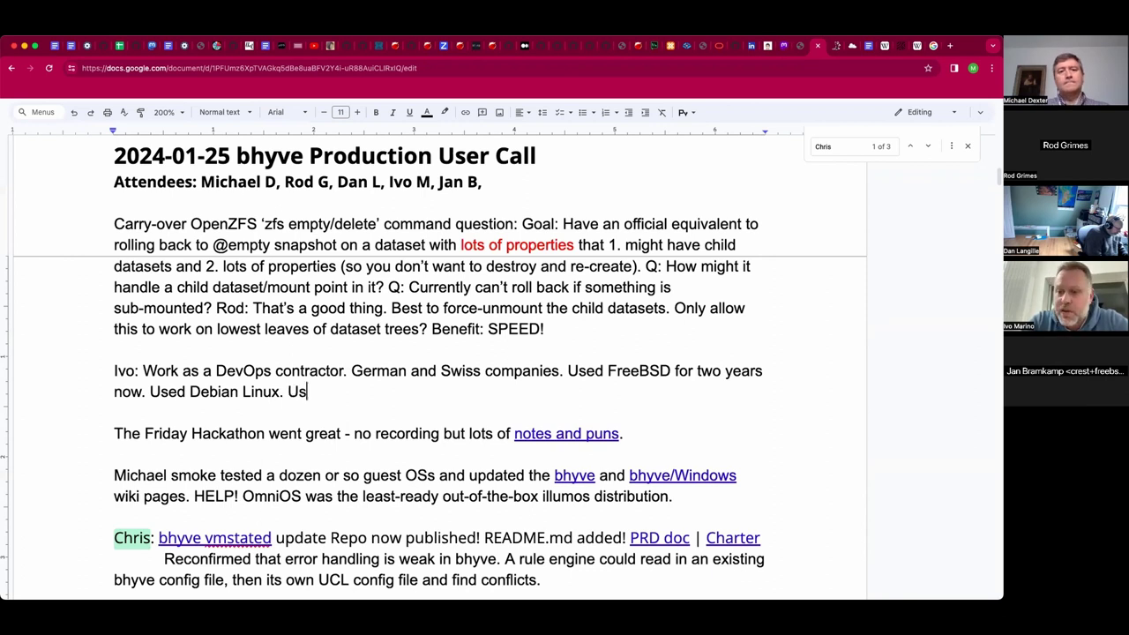
pyautogui.write('ing FreeBSD with ')
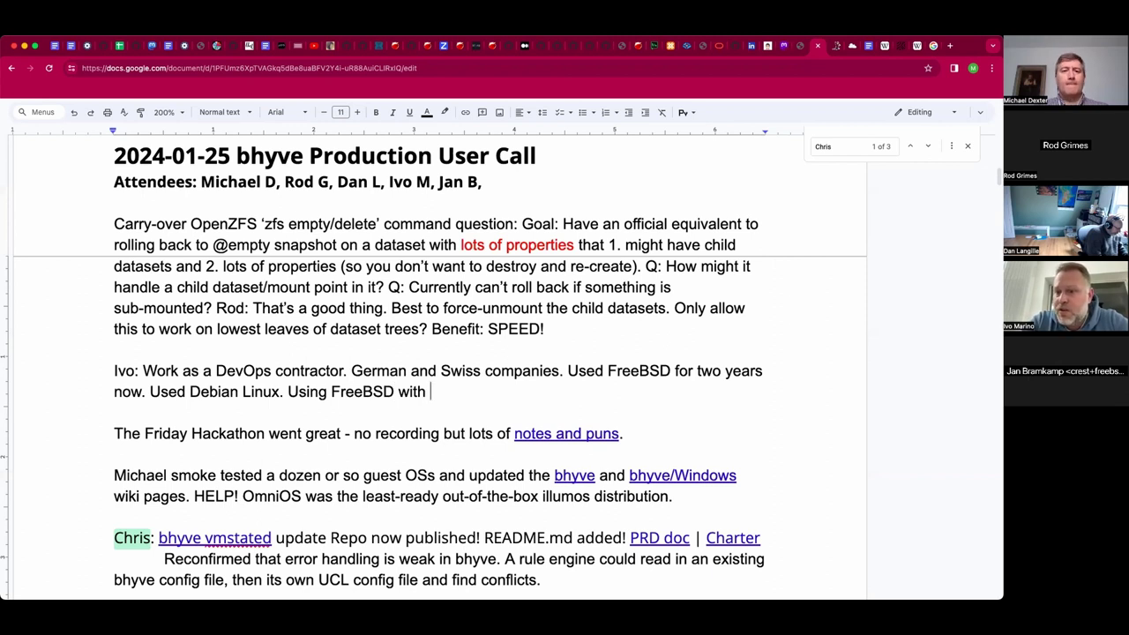
pyautogui.write('dat')
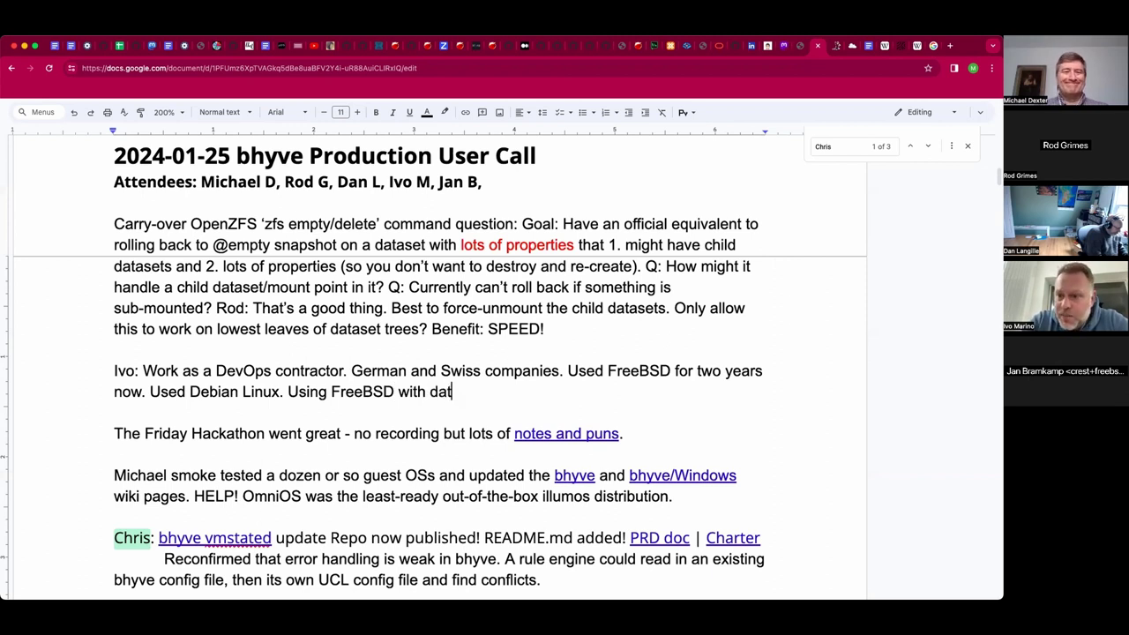
pyautogui.write('asets')
pyautogui.press('BackSpace')
pyautogui.press('BackSpace')
pyautogui.press('BackSpace')
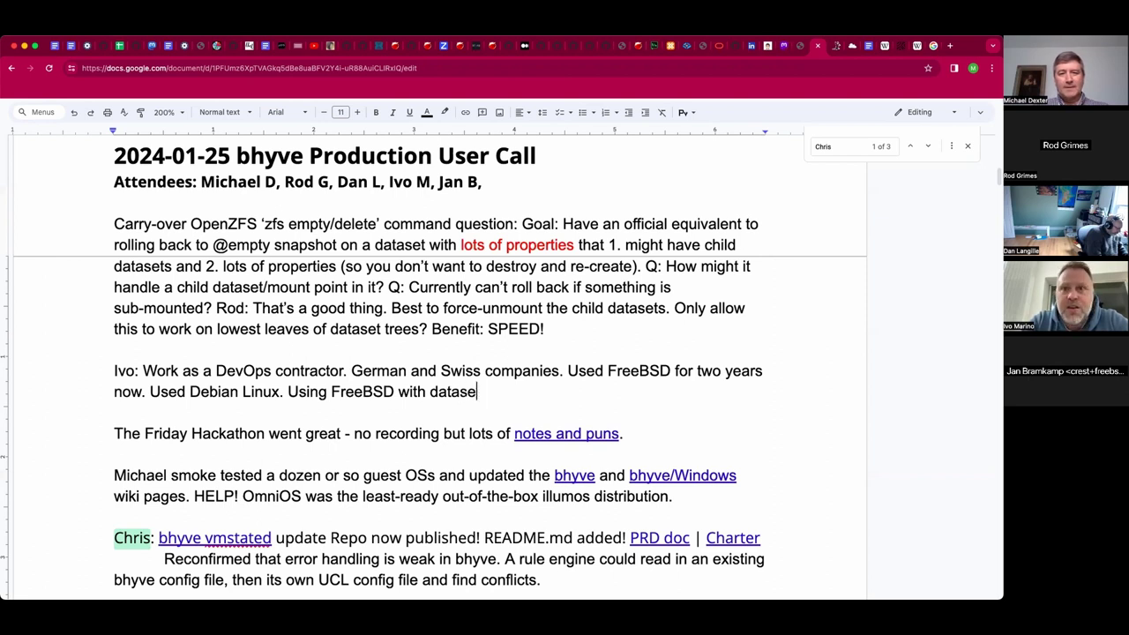
pyautogui.write('bases in serve')
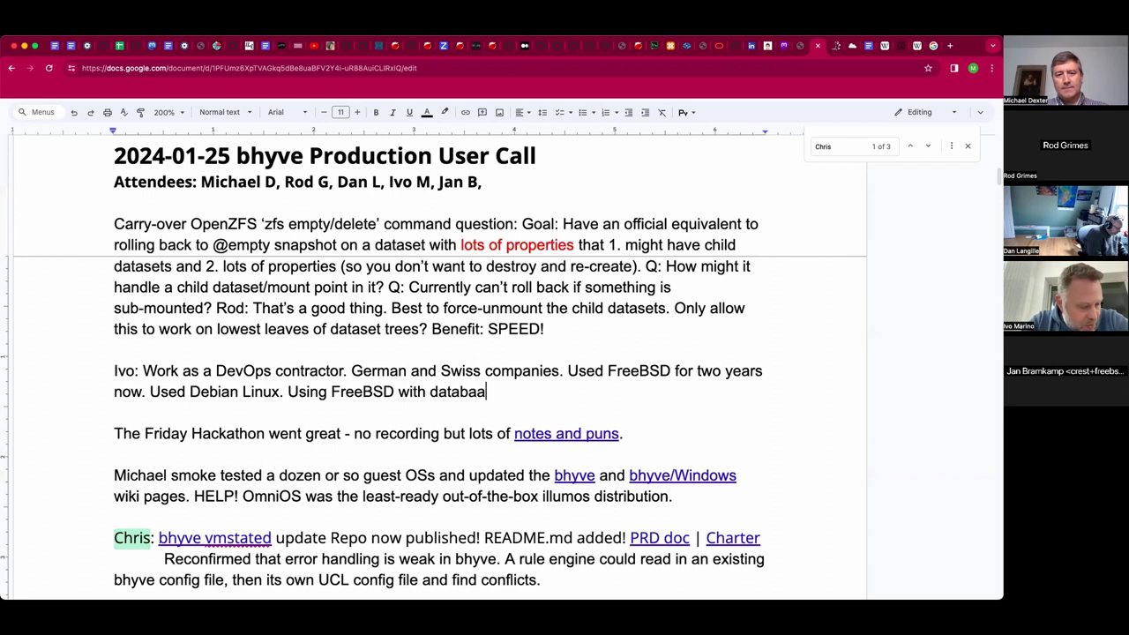
pyautogui.press('BackSpace')
pyautogui.write('ice of Kubernetes')
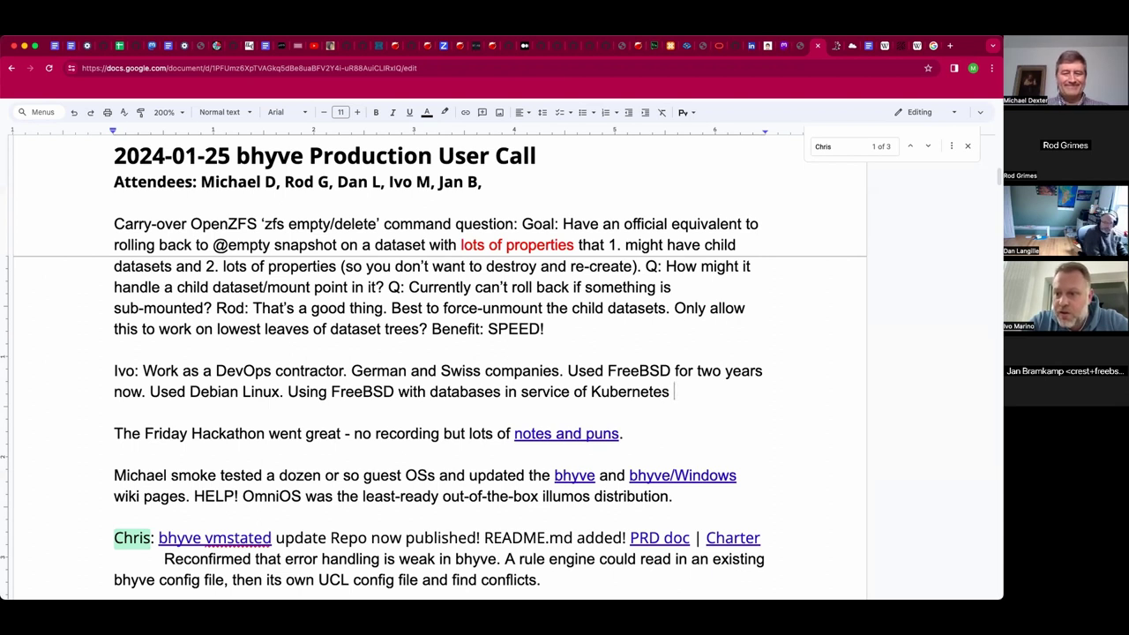
# Step: Finish with 'clusters. Using Sanoid/Syncoid.', correcting the misspelled Syncoid
pyautogui.write('clusters. ')
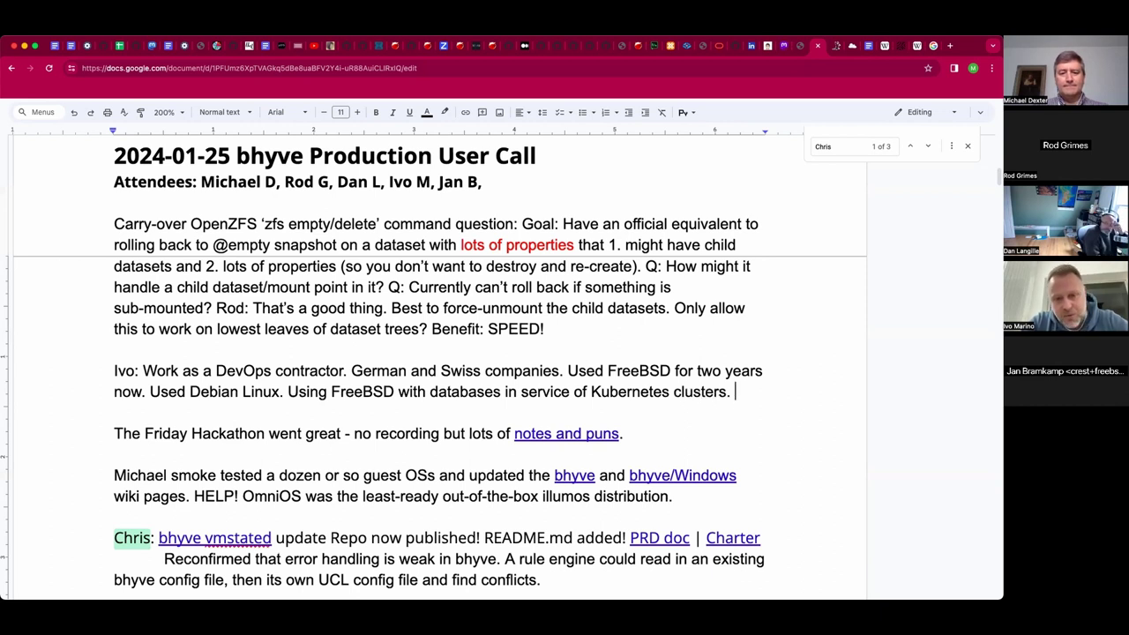
pyautogui.write('Using S')
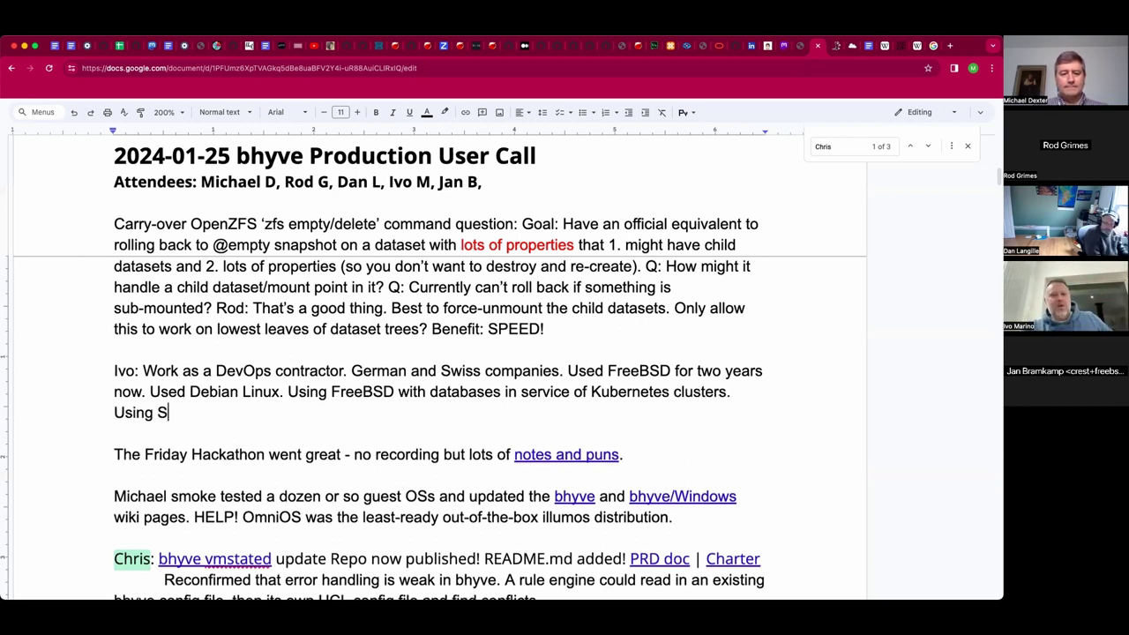
pyautogui.write('anoid/Synoid')
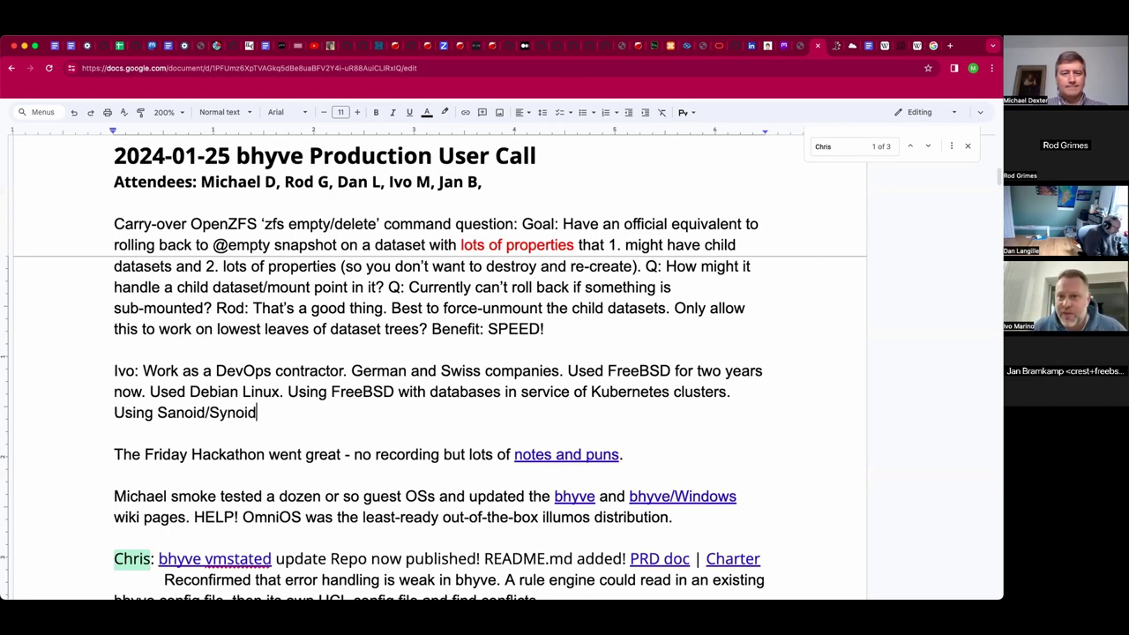
pyautogui.write('.')
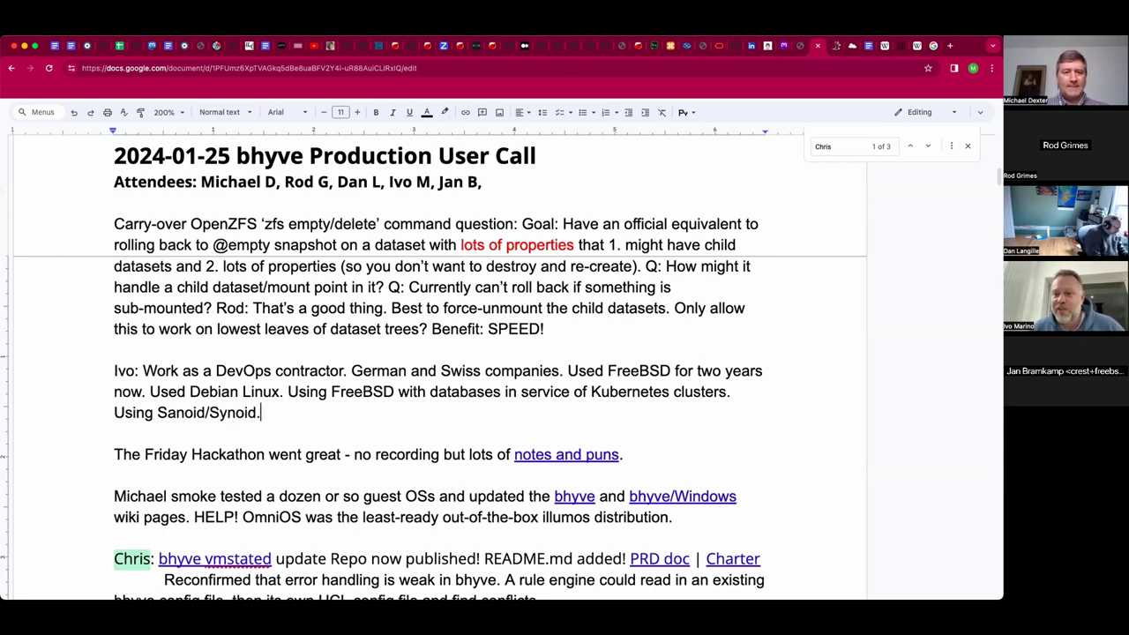
pyautogui.click(227, 412)
pyautogui.write('c')
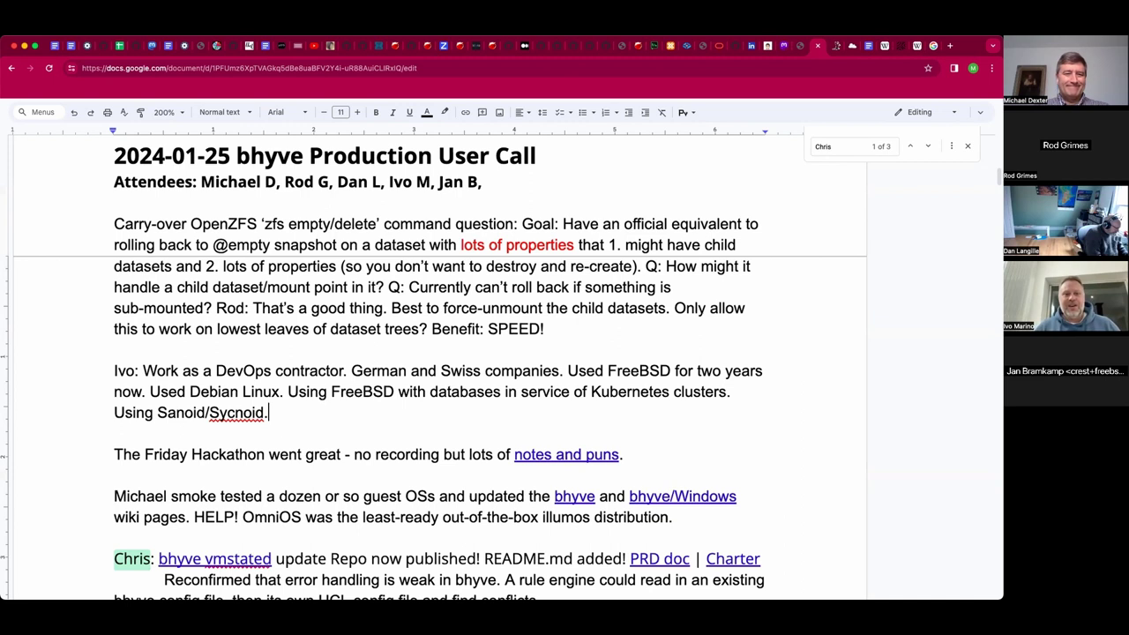
pyautogui.click(244, 412)
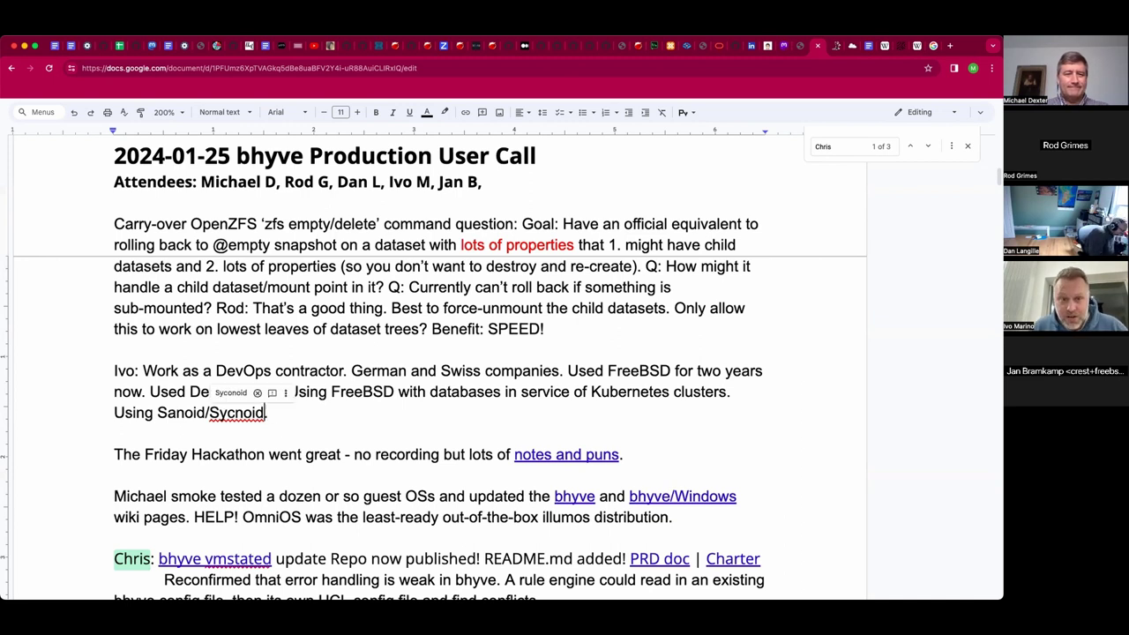
pyautogui.click(235, 412)
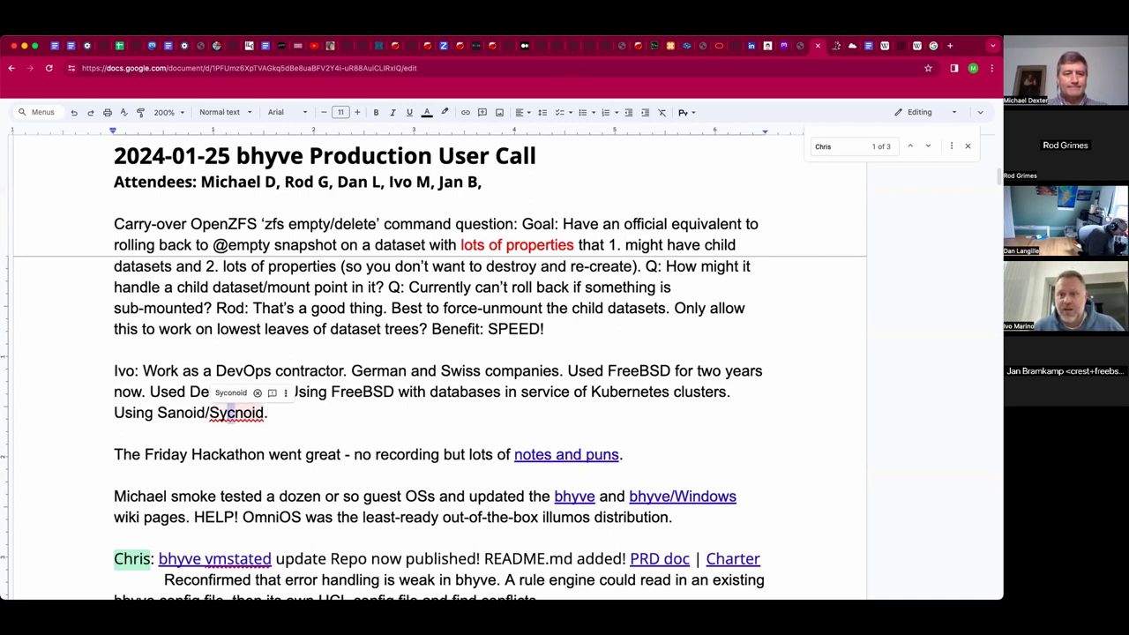
pyautogui.press('BackSpace')
pyautogui.press('BackSpace')
pyautogui.write('nc')
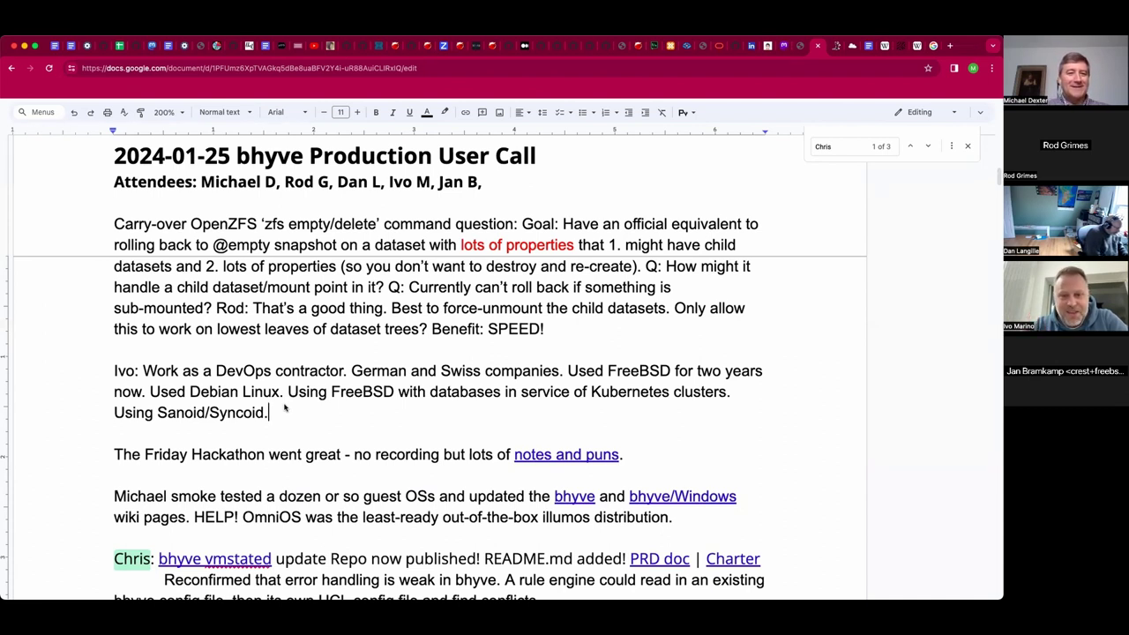
# Step: Append 'Not yet using bhyve. Already jailing everything they can with Bastille. Running Proxmox.'
pyautogui.press('Down')
pyautogui.press('Up')
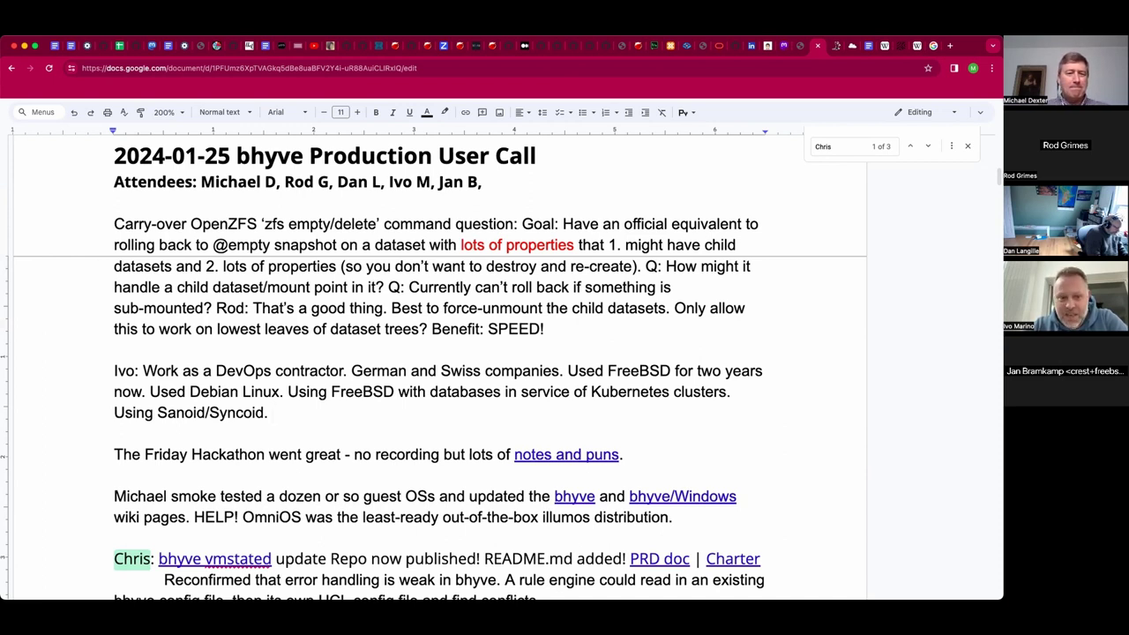
pyautogui.write('Not ')
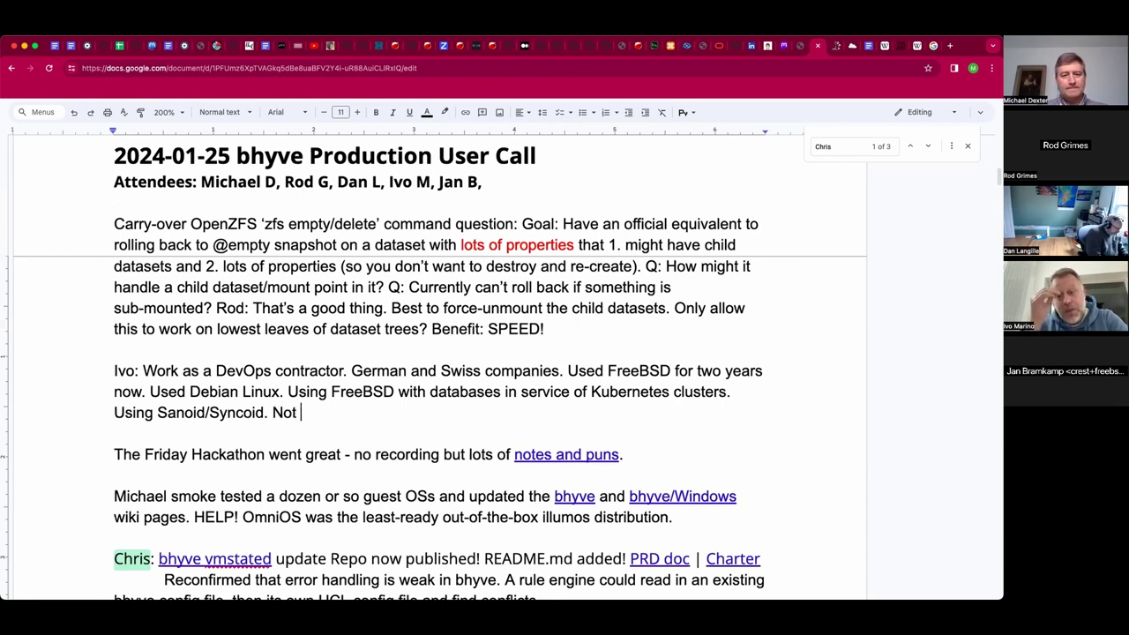
pyautogui.write('yet using bhyve.')
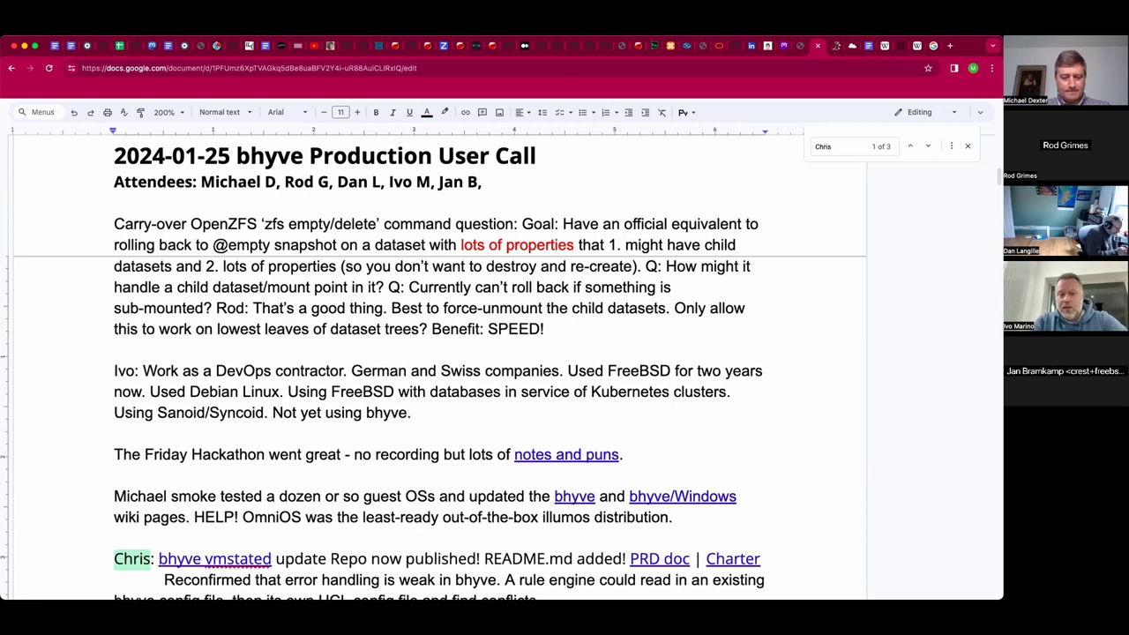
pyautogui.write('Already ')
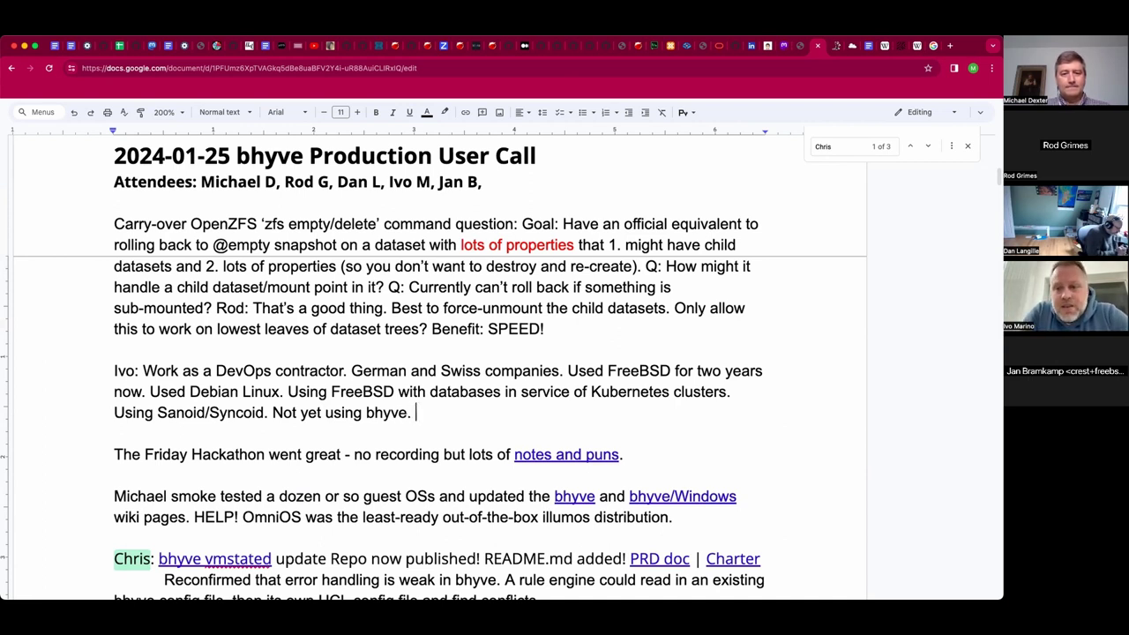
pyautogui.write('j')
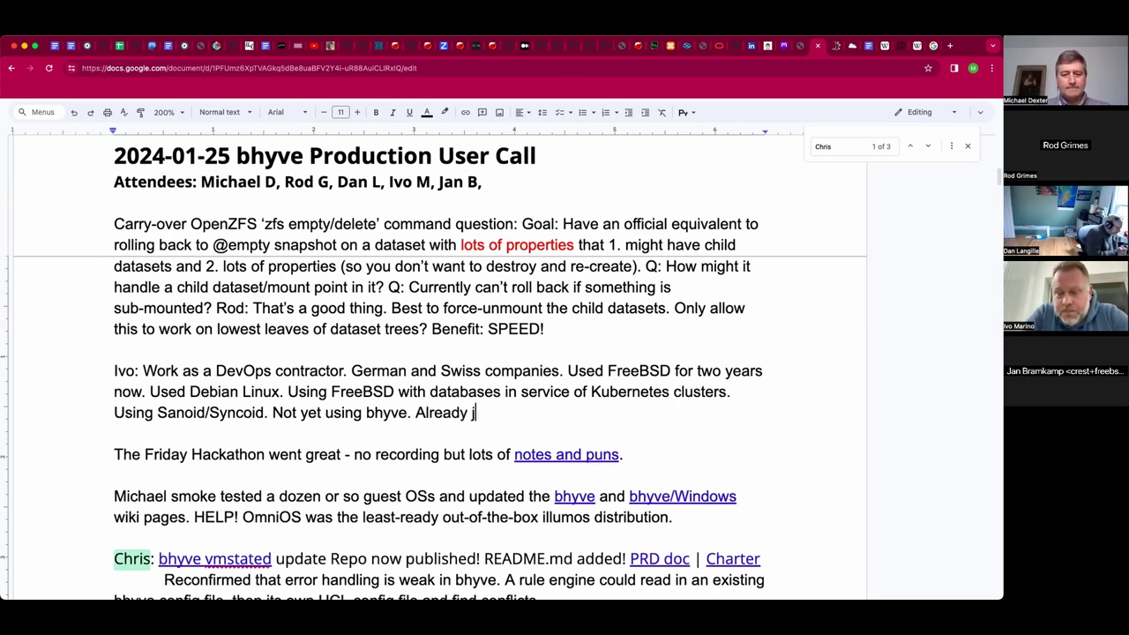
pyautogui.write('ailing everything')
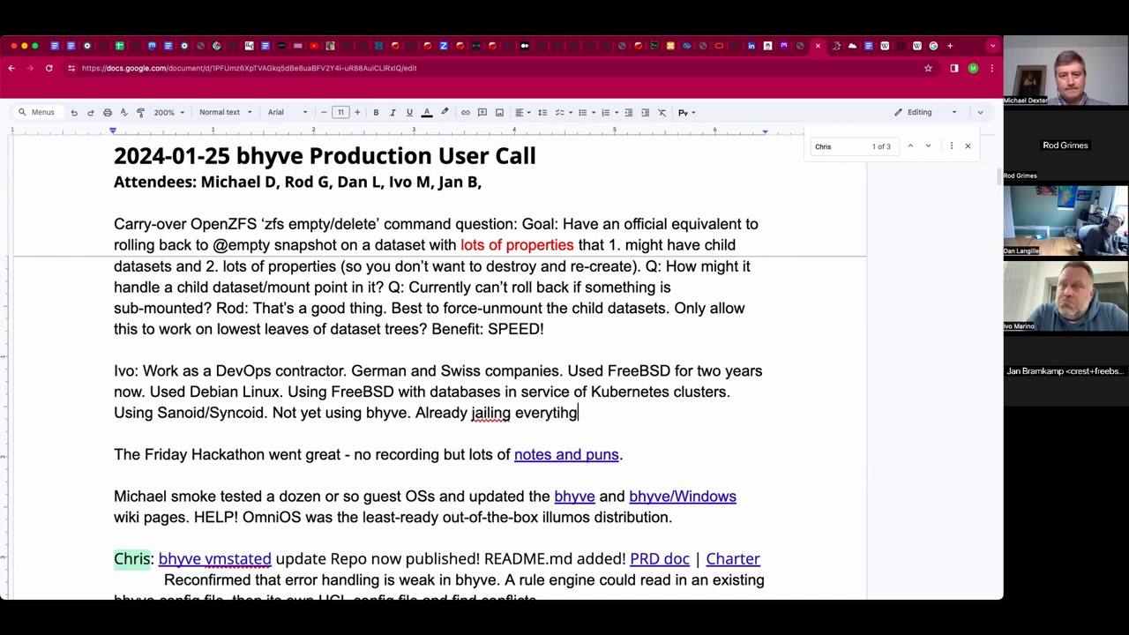
pyautogui.press('BackSpace')
pyautogui.press('BackSpace')
pyautogui.press('BackSpace')
pyautogui.press('BackSpace')
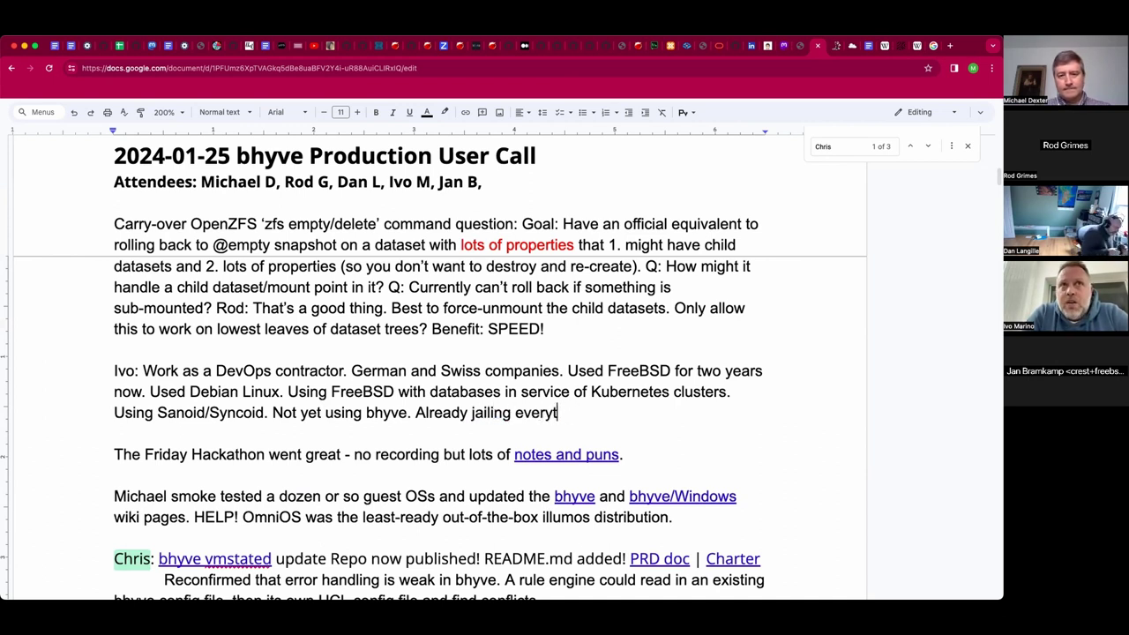
pyautogui.write('hing')
pyautogui.press('BackSpace')
pyautogui.press('BackSpace')
pyautogui.press('BackSpace')
pyautogui.press('BackSpace')
pyautogui.write('hing they can')
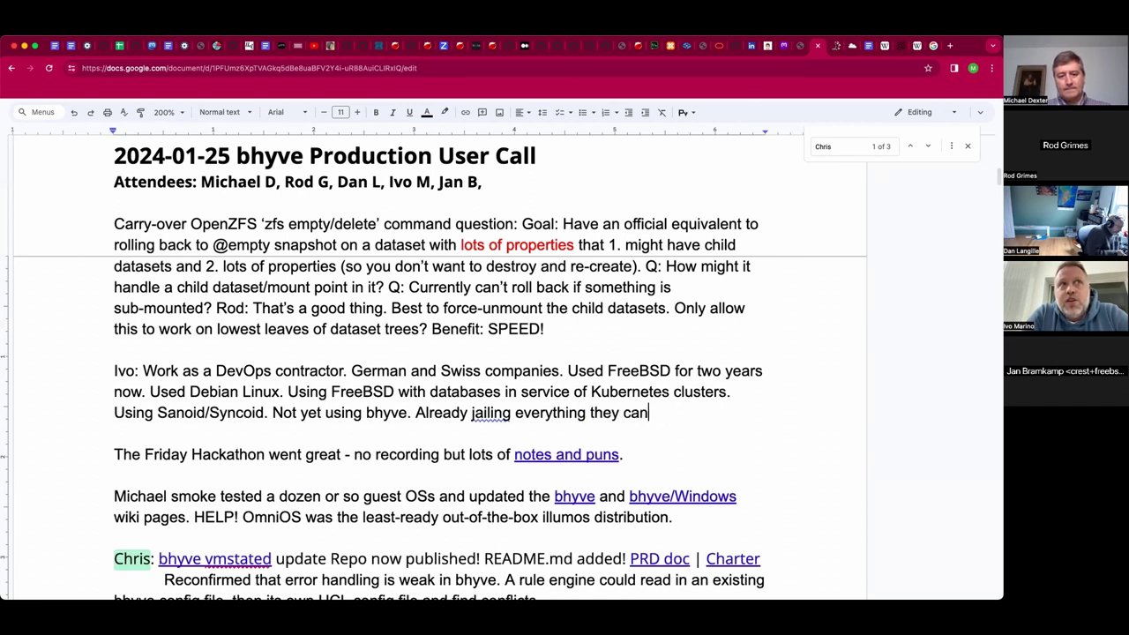
pyautogui.write(' with Bastille.')
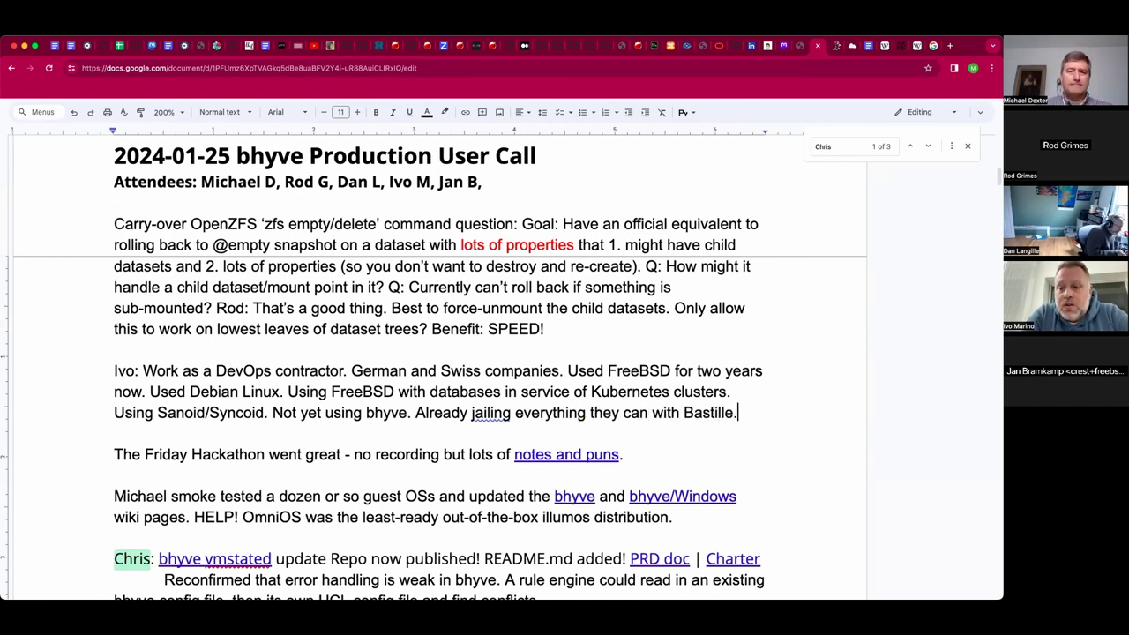
pyautogui.write(' Ru')
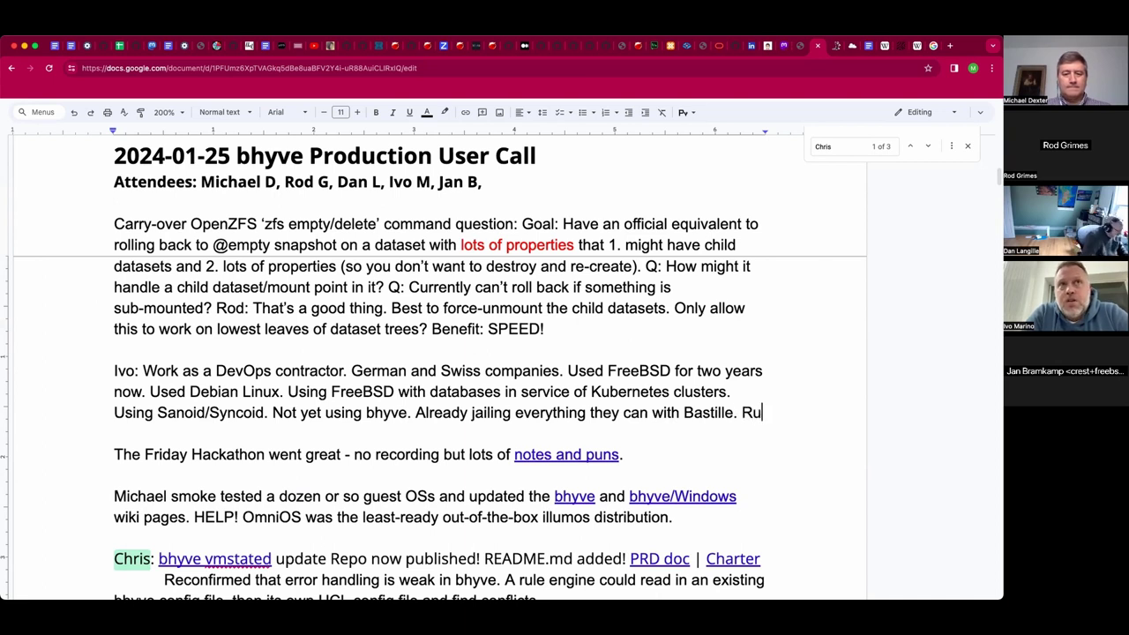
pyautogui.write('nning Proxmox.')
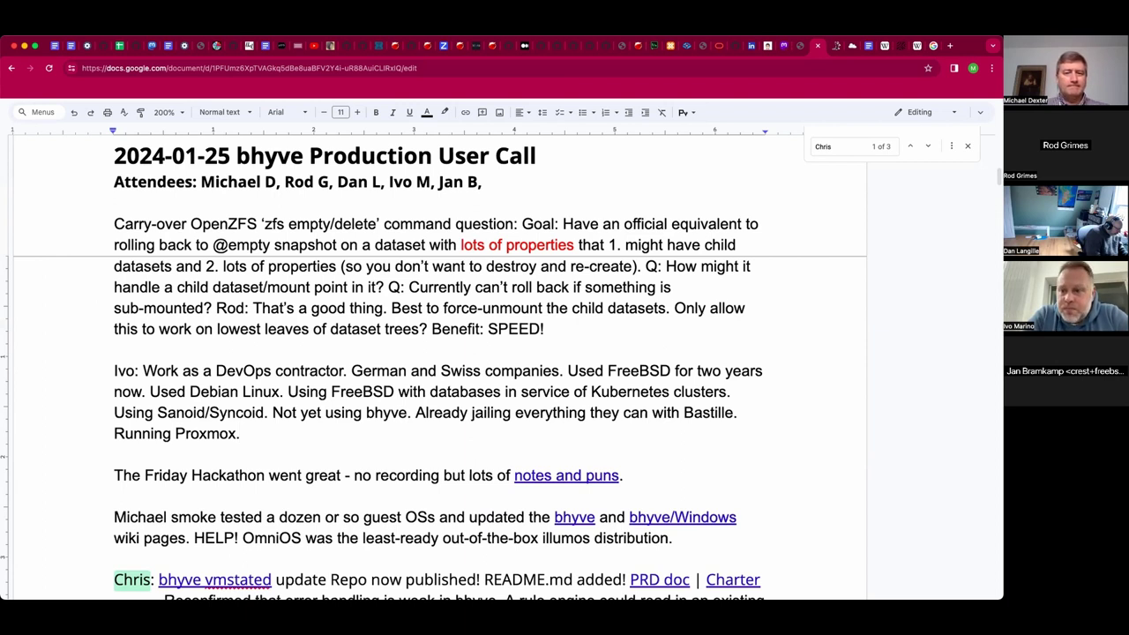
pyautogui.hotkey('shift', 'Right')
pyautogui.click(322, 428)
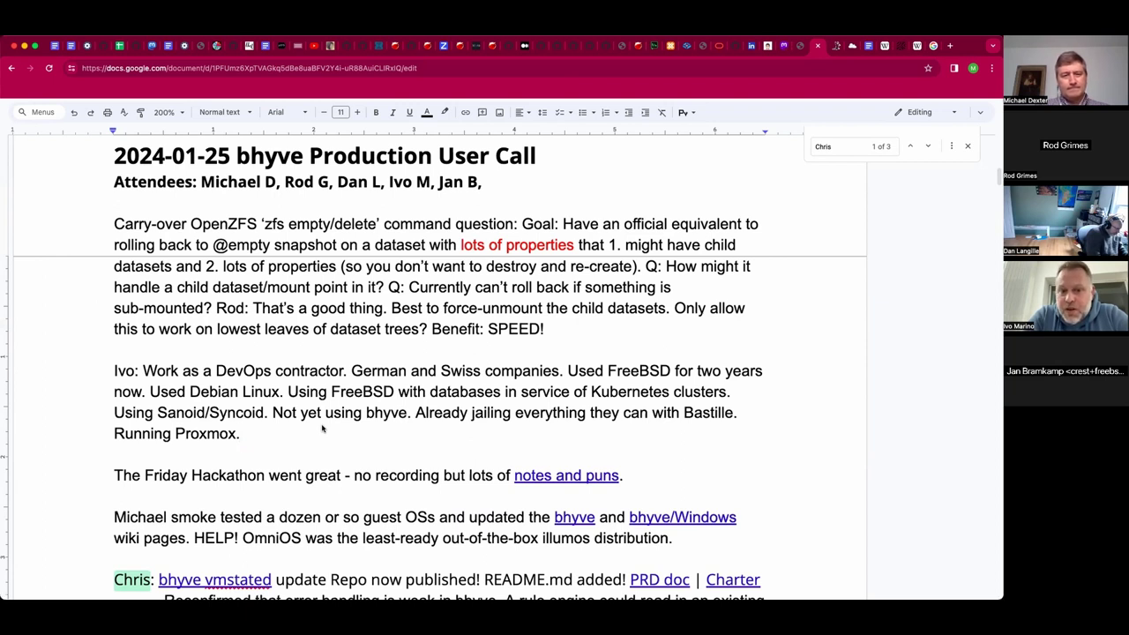
# Step: Add 'Sometimes need a web UI for Jr. users and Proxmox helps there.' to the note
pyautogui.scroll(-2, 322, 429)
pyautogui.scroll(-2, 322, 428)
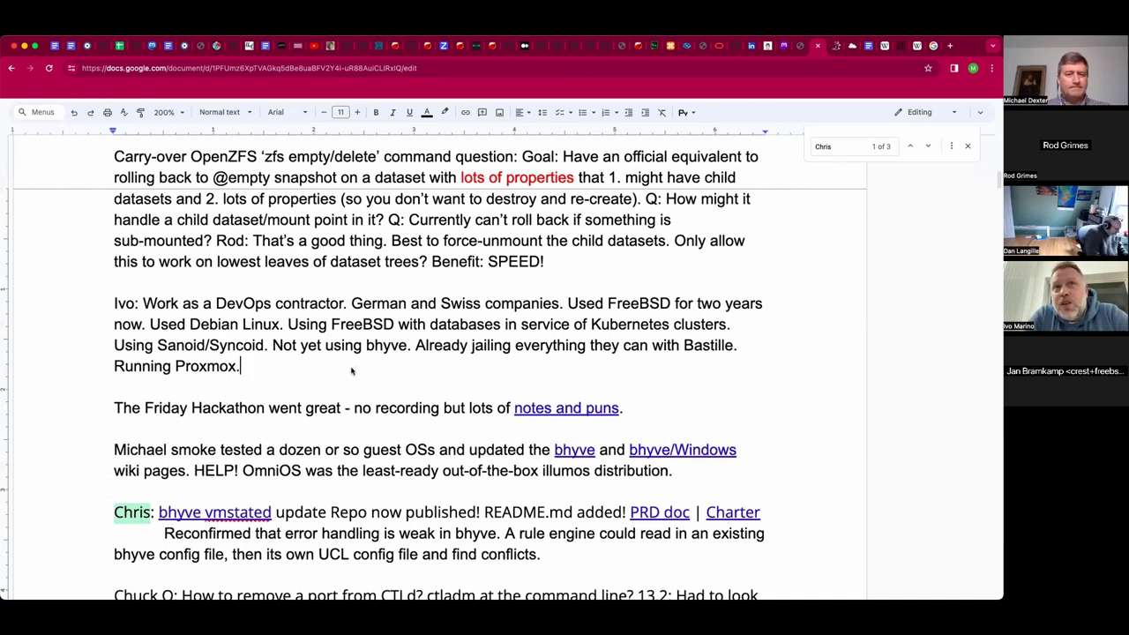
pyautogui.write('S')
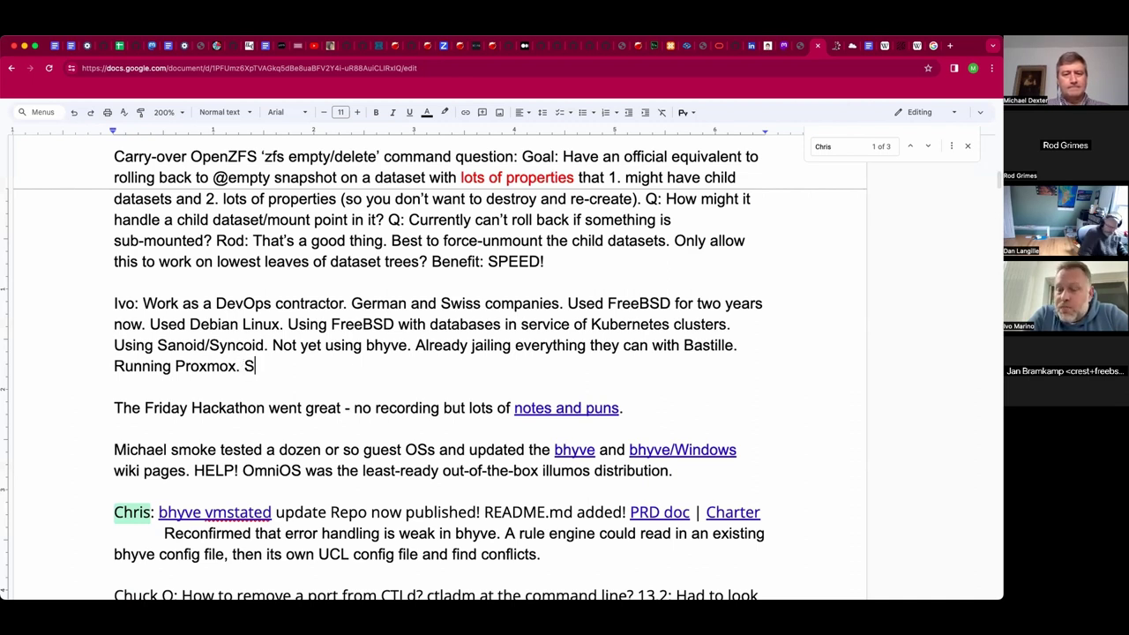
pyautogui.write('om')
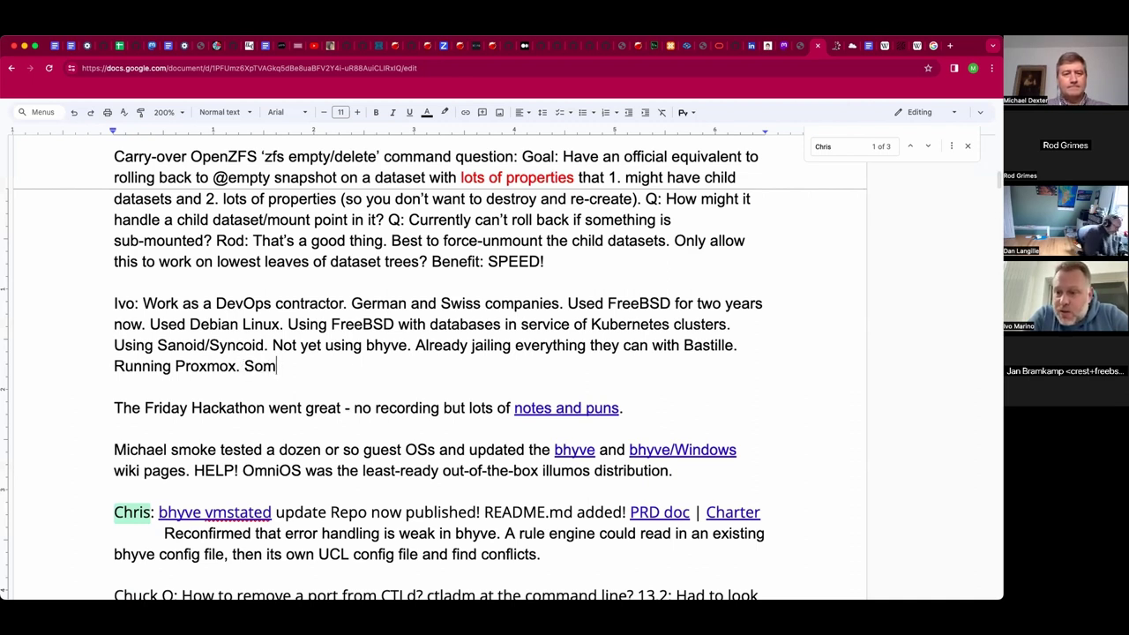
pyautogui.write('etimes need a web UI')
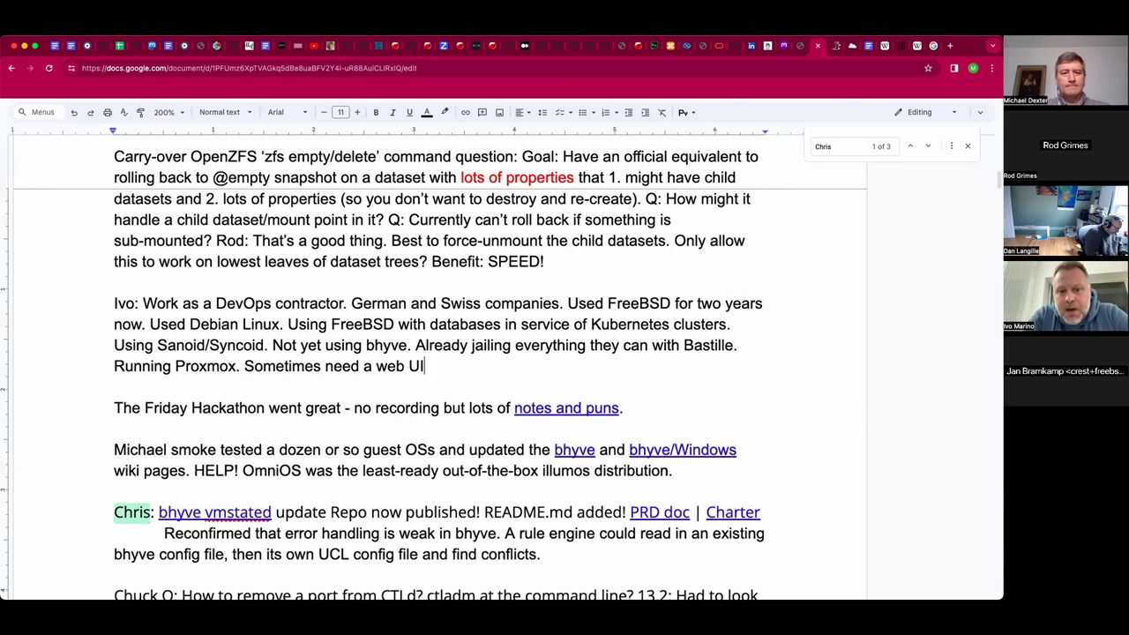
pyautogui.write(' and P')
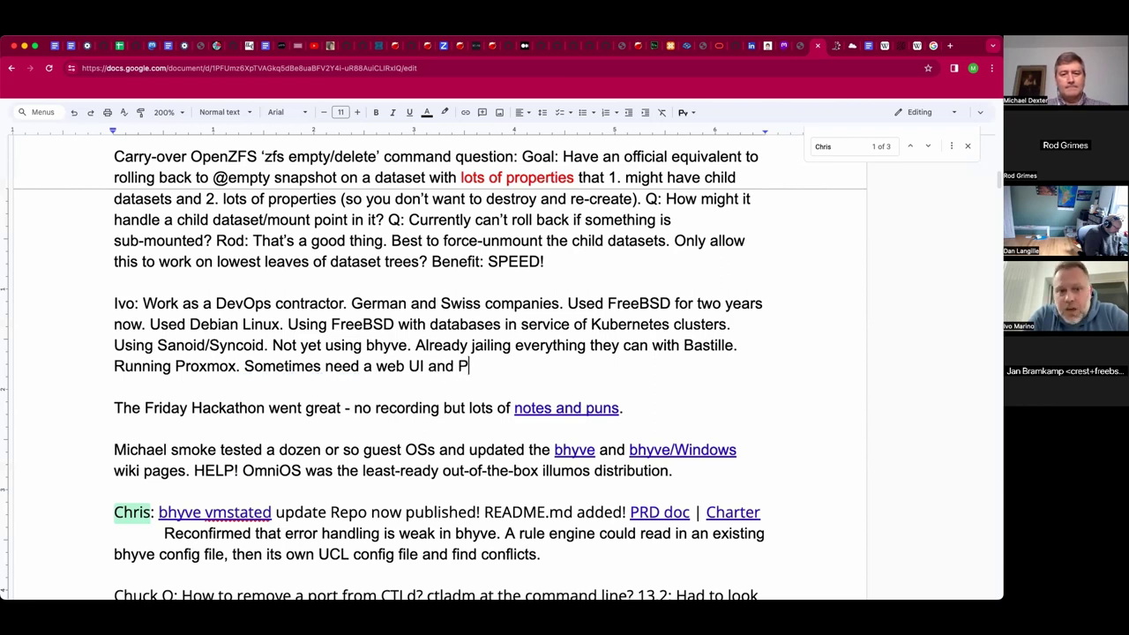
pyautogui.write('roxmox helps t')
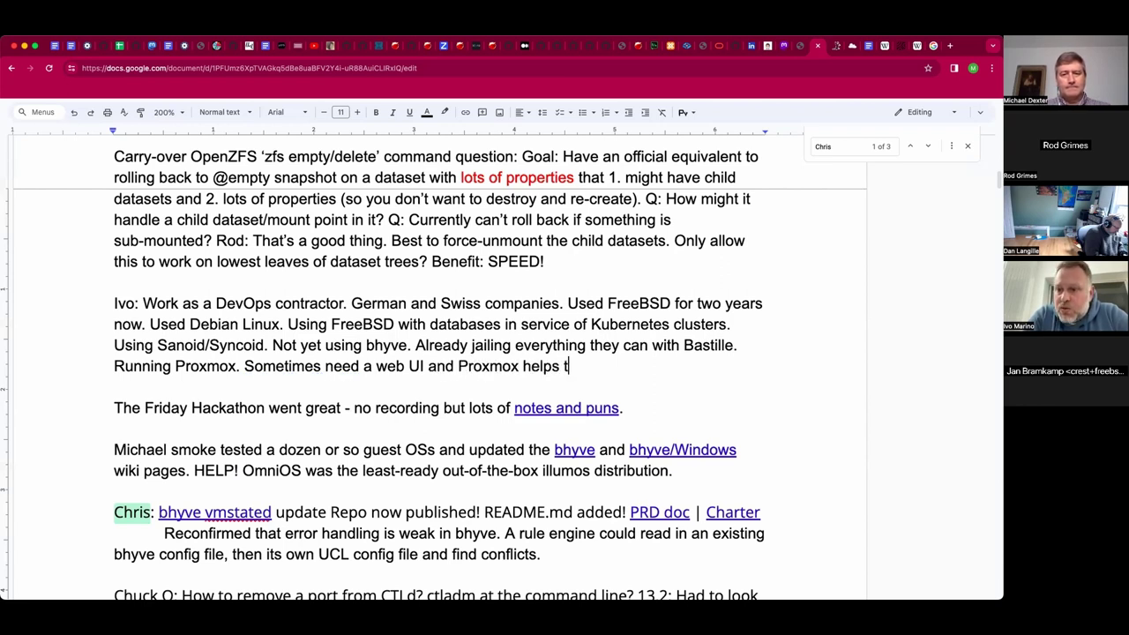
pyautogui.write('here.')
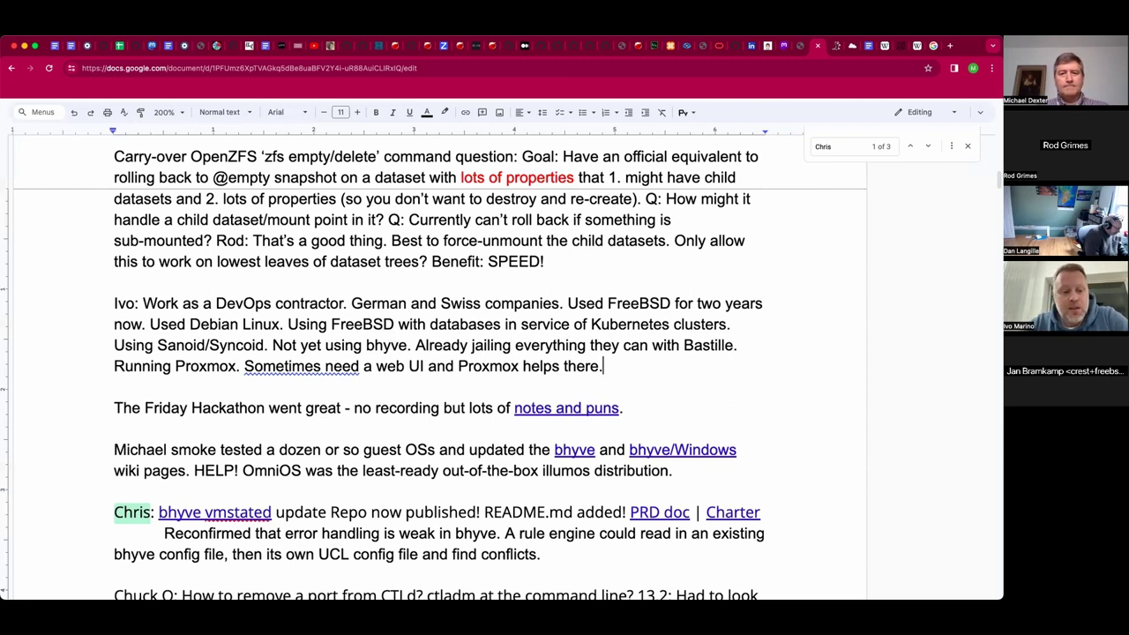
pyautogui.click(428, 367)
pyautogui.write('for ')
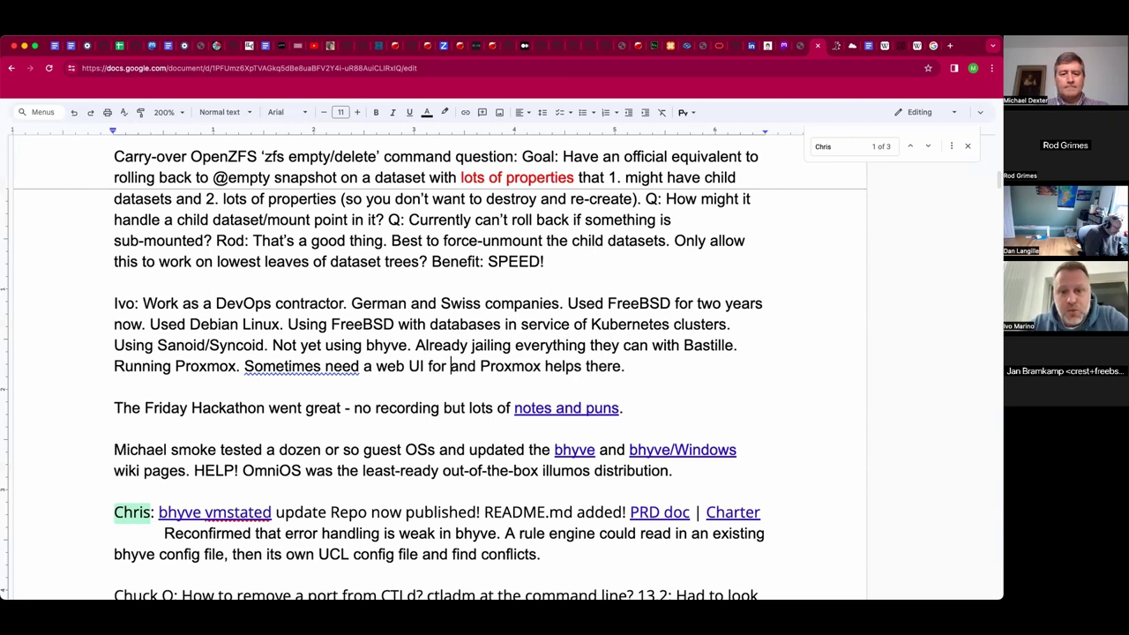
pyautogui.write('Jr. ')
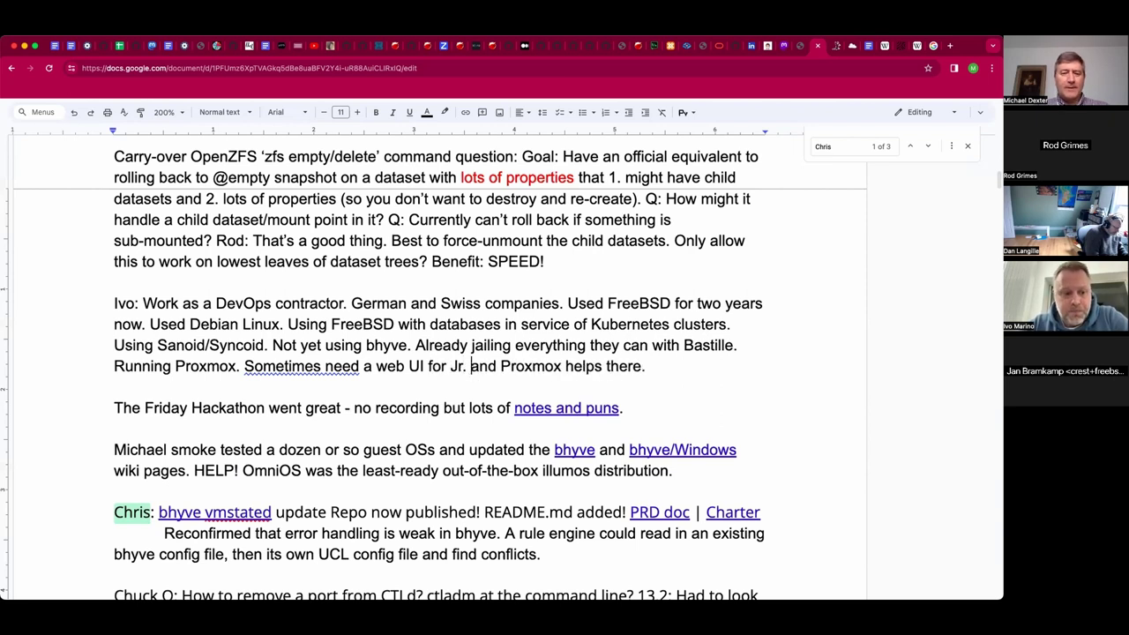
pyautogui.write('users')
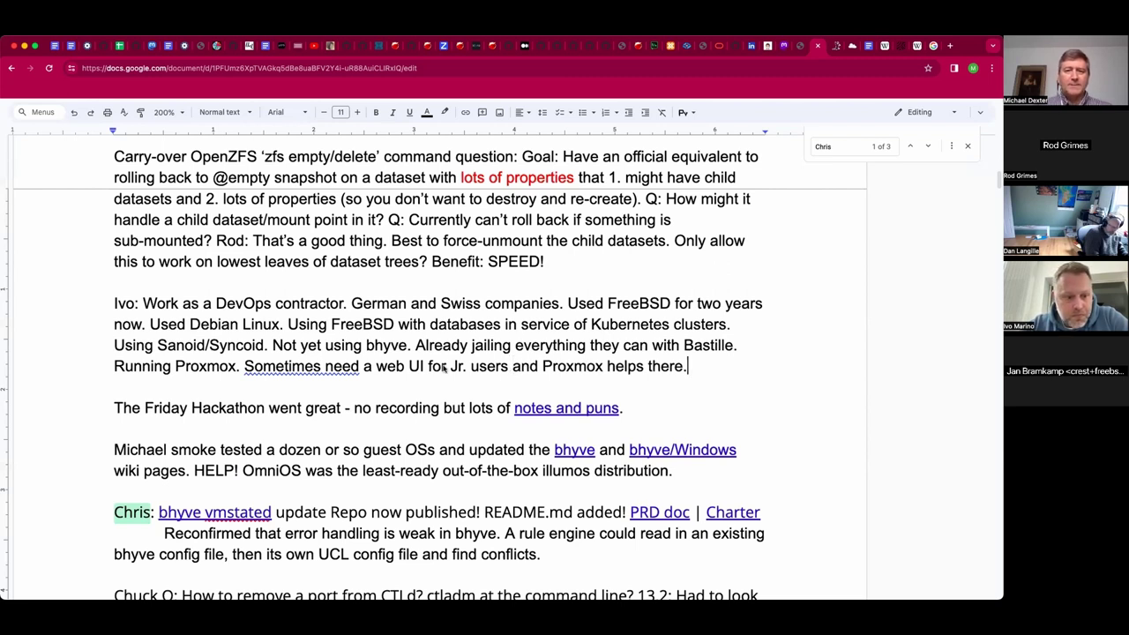
pyautogui.press('End')
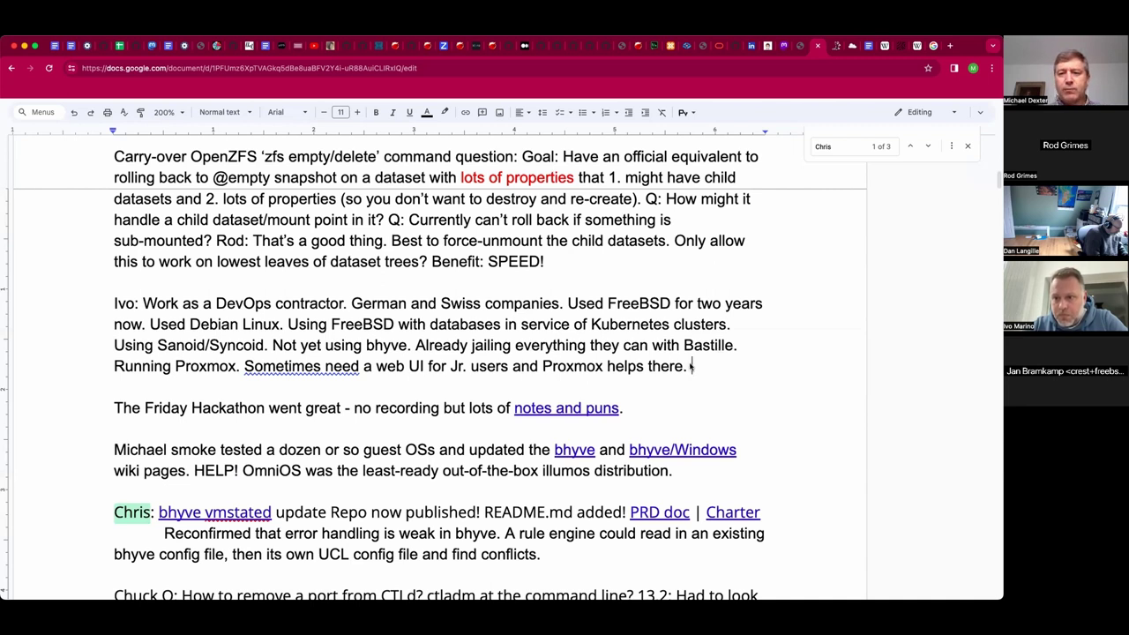
# Step: Begin a bulleted list below the Proxmox paragraph, with a blank line above it
pyautogui.press('Return')
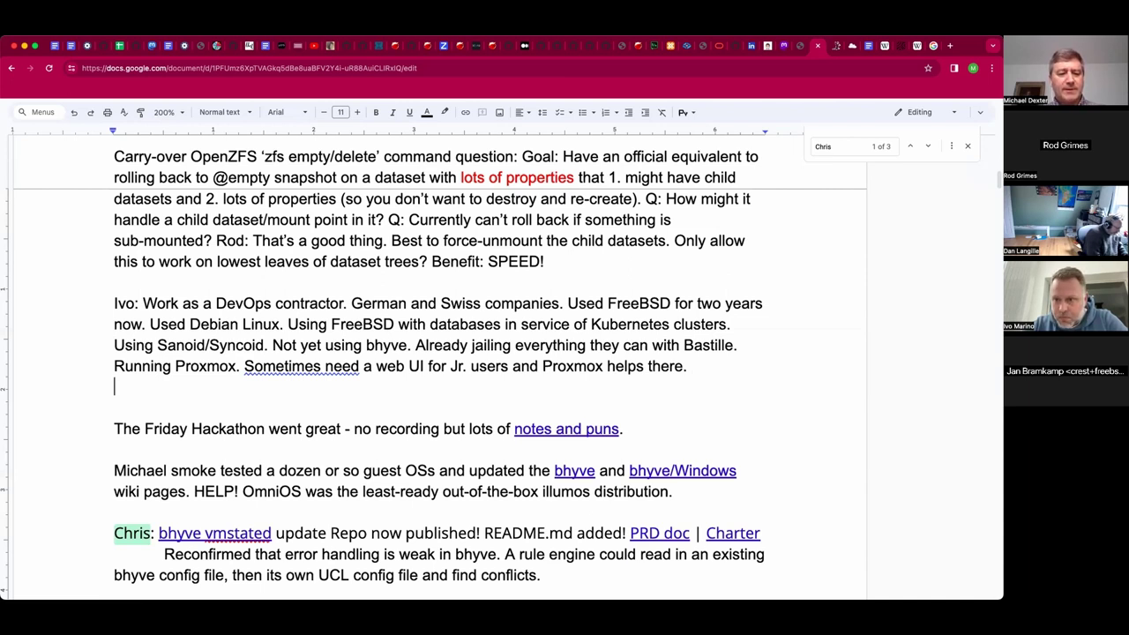
pyautogui.write('*')
pyautogui.press('Tab')
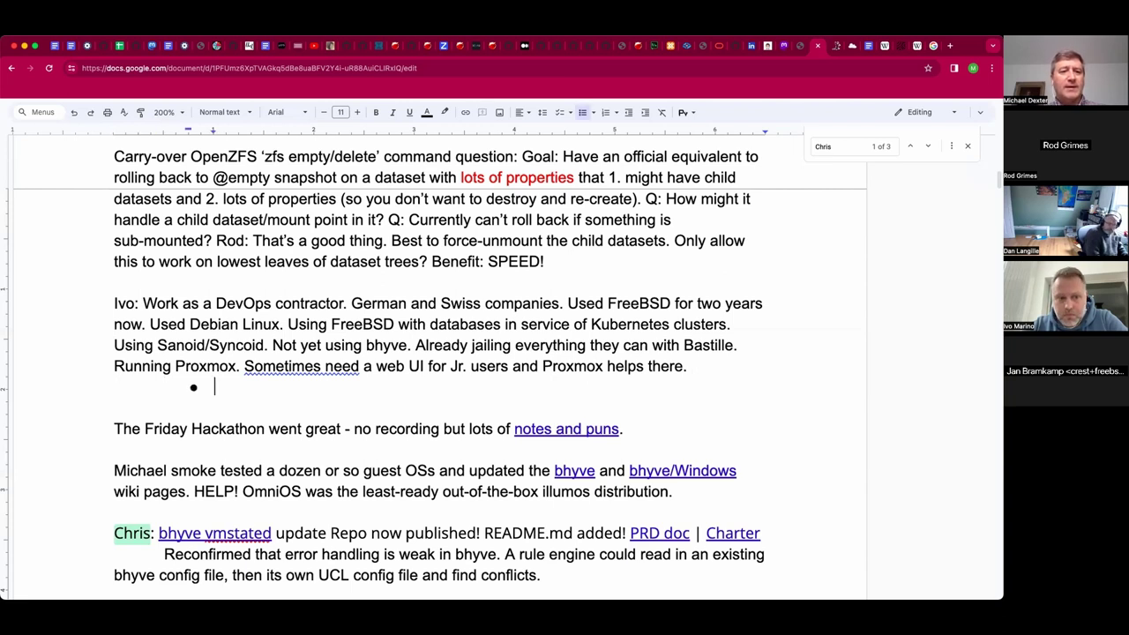
pyautogui.hotkey('shift', 'Tab')
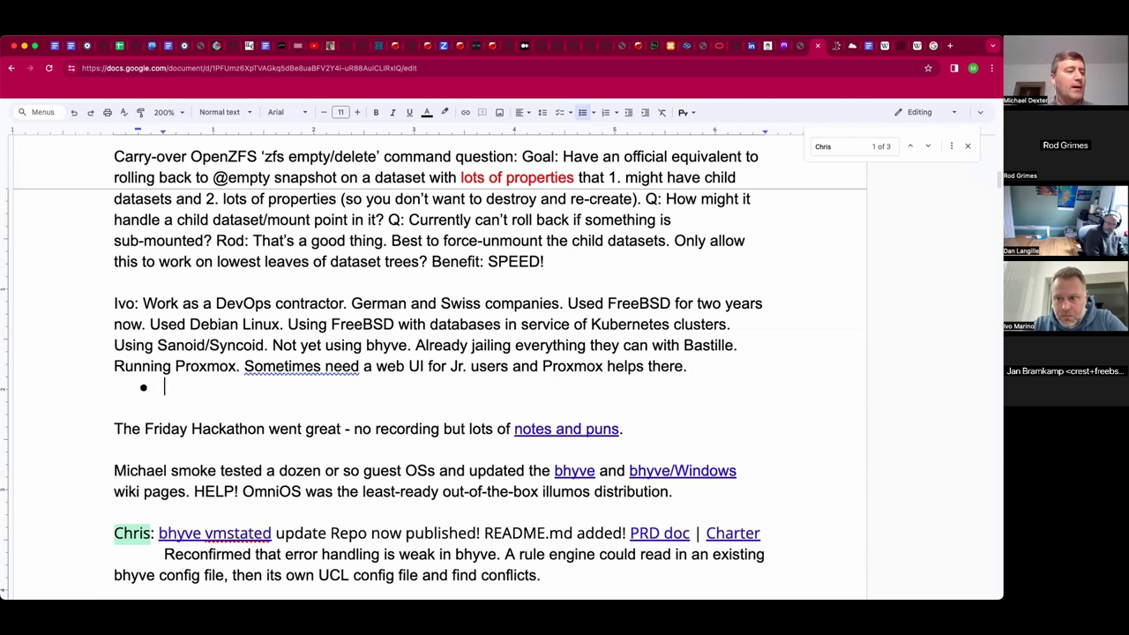
pyautogui.press('Left')
pyautogui.press('Return')
pyautogui.press('Down')
pyautogui.press('Down')
pyautogui.press('Up')
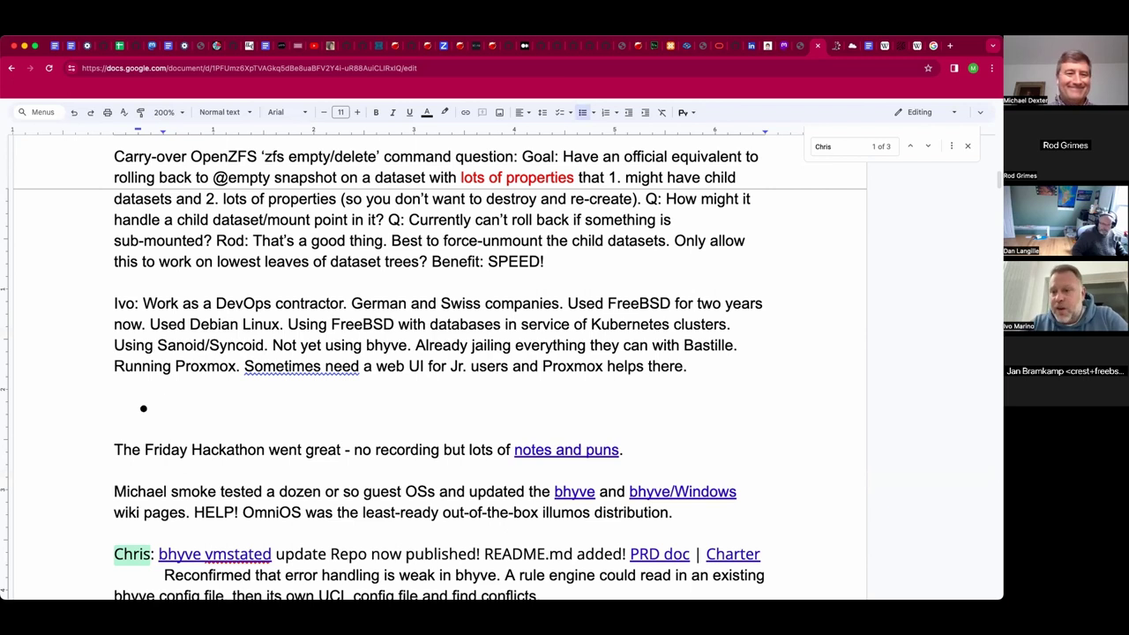
# Step: Enter bullets: Start/stop VMs, Create, Resource analytics, Snapshot, Move VMs between hosts
pyautogui.write('Sta')
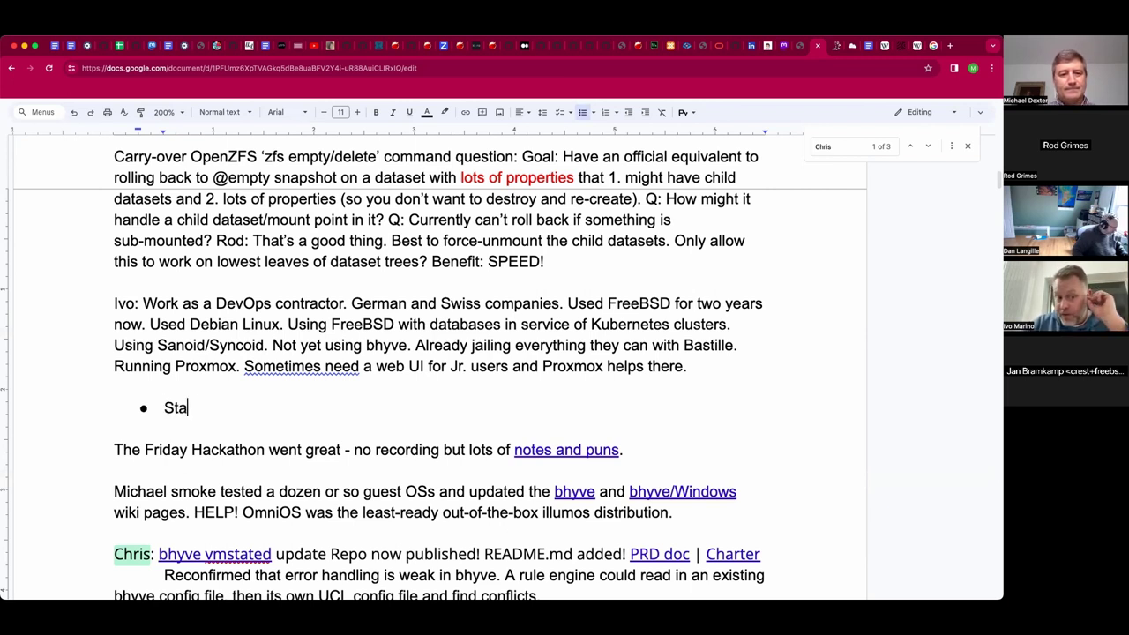
pyautogui.write('rt/stop VMs')
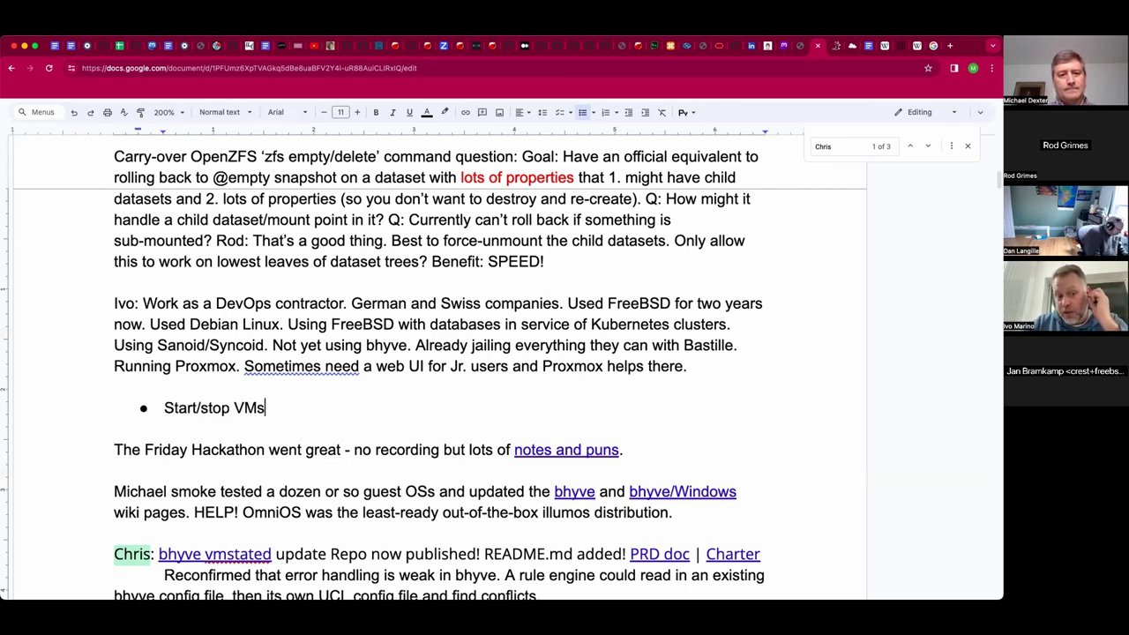
pyautogui.press('Return')
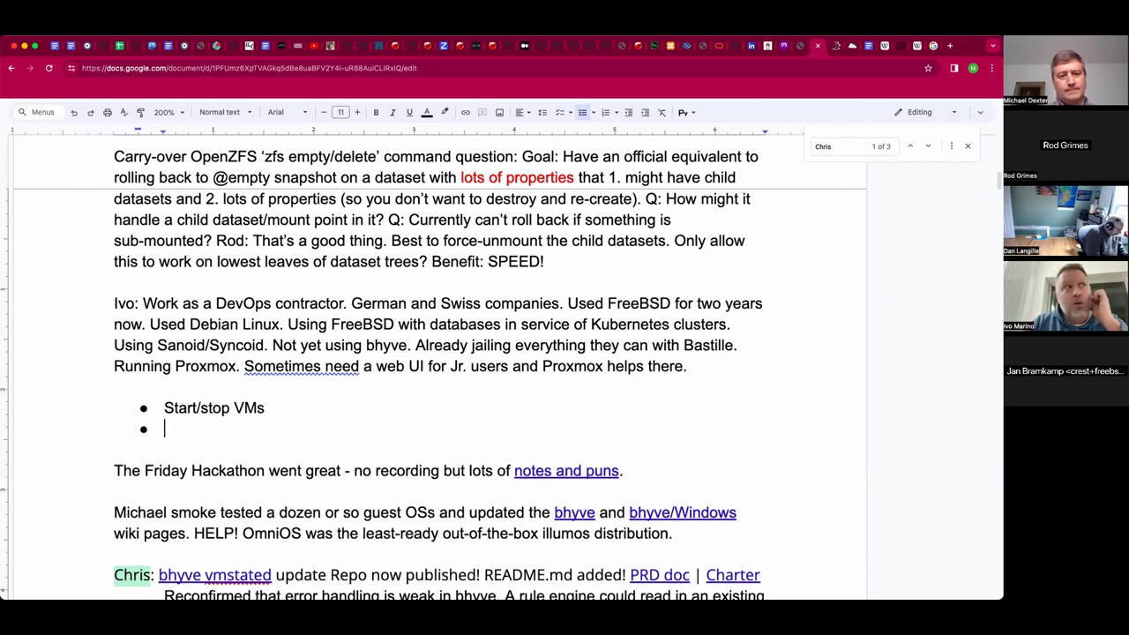
pyautogui.write('Create')
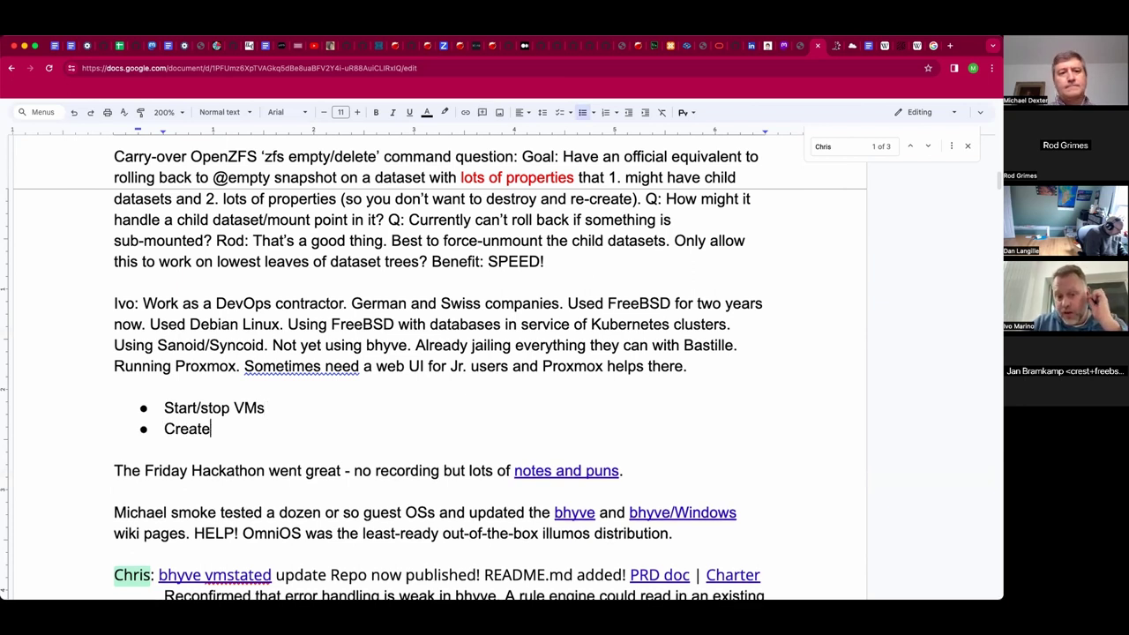
pyautogui.press('Return')
pyautogui.write('Resource analytics')
pyautogui.press('Return')
pyautogui.write('SNapshot')
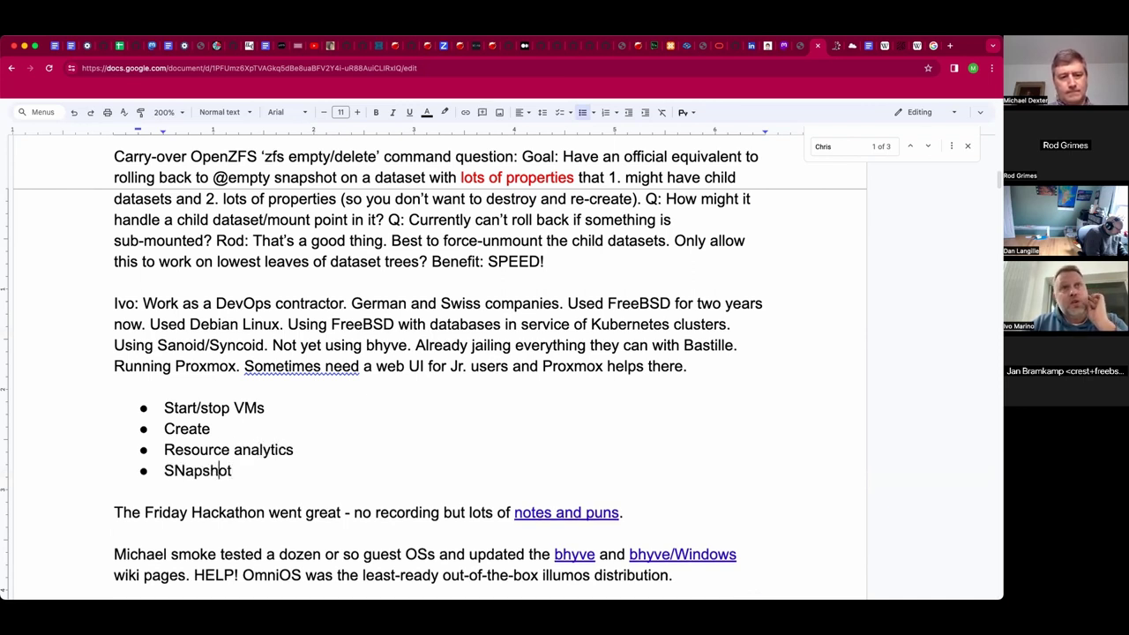
pyautogui.press('Delete')
pyautogui.write('n')
pyautogui.press('Right')
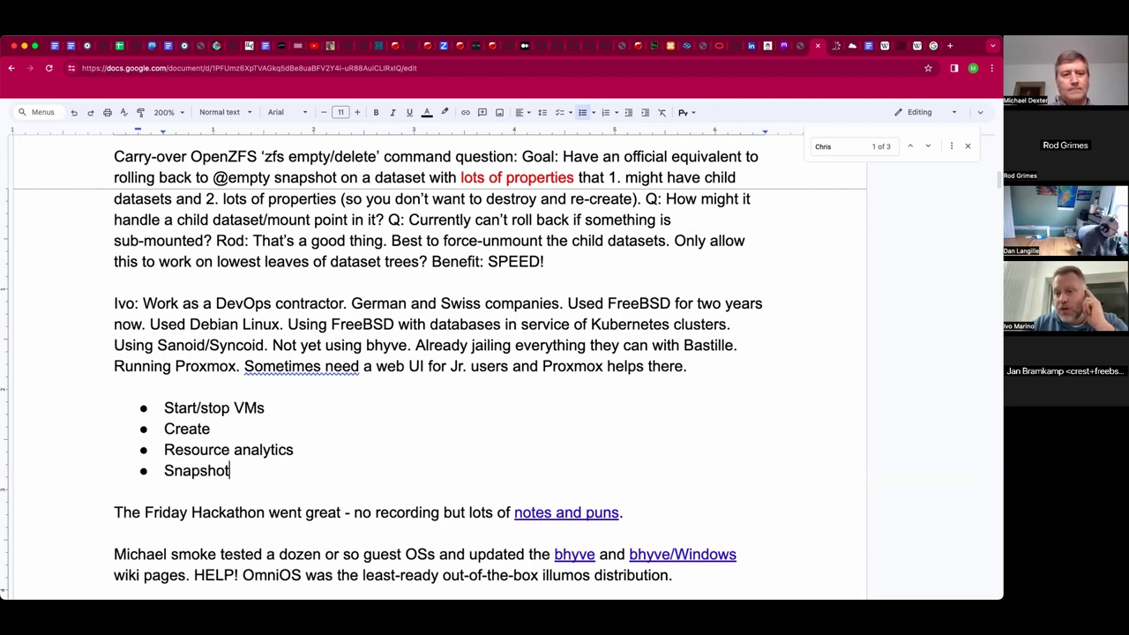
pyautogui.press('Return')
pyautogui.write('Move VMs ')
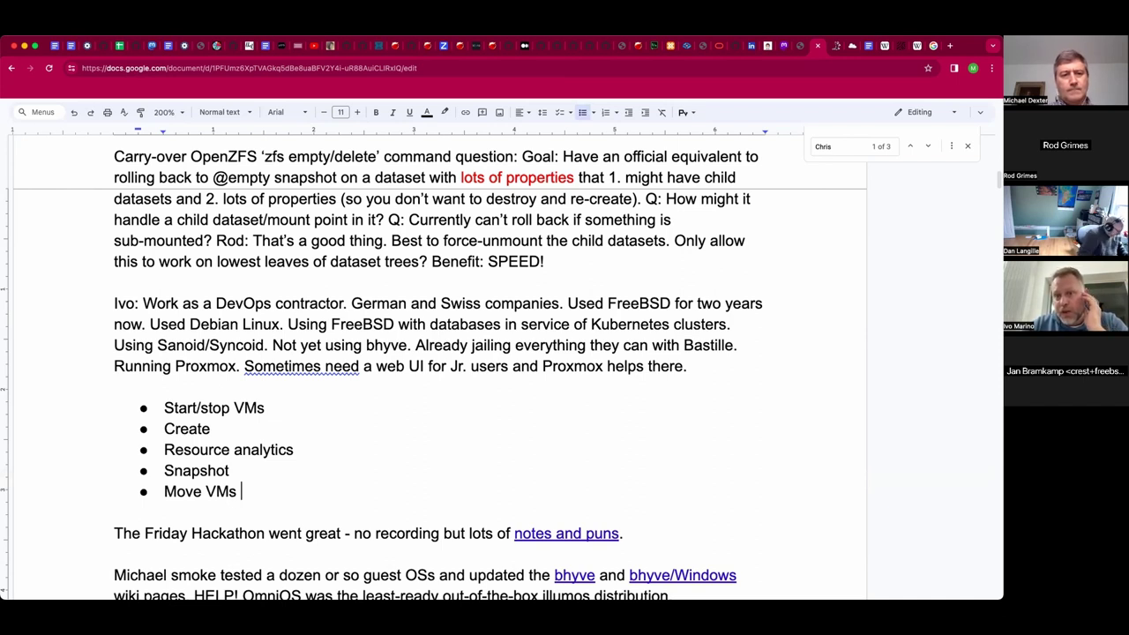
pyautogui.write('between hosts')
# Step: Insert a line above the list and start typing 'Desired JR'
pyautogui.press('Up')
pyautogui.press('Up')
pyautogui.press('Up')
pyautogui.press('Up')
pyautogui.press('Up')
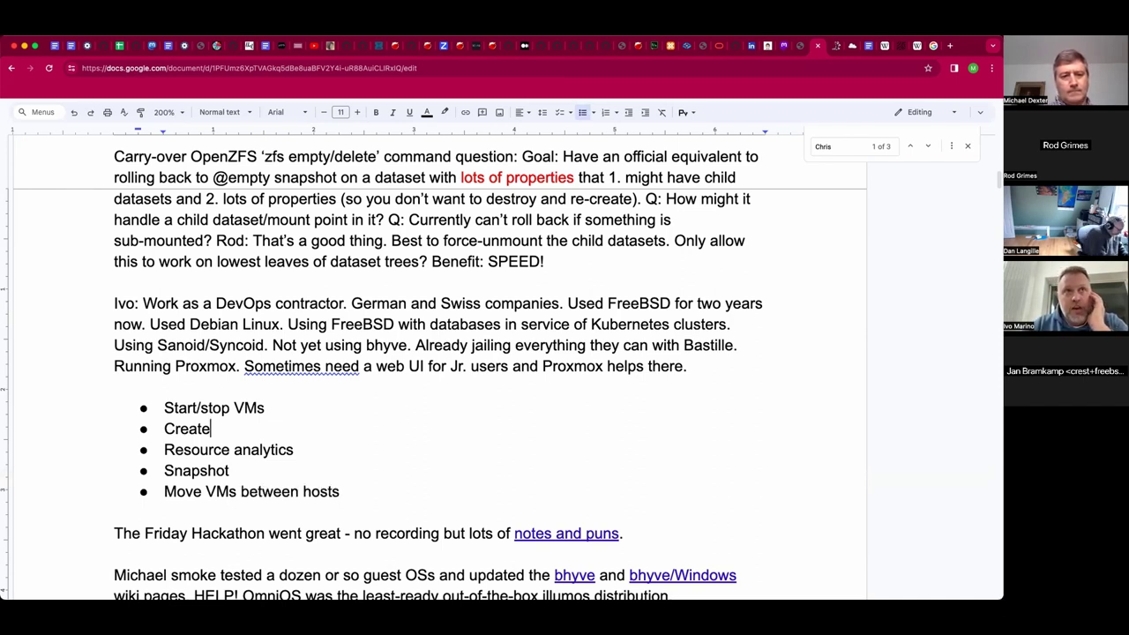
pyautogui.press('Return')
pyautogui.write('Desired JR')
pyautogui.press('BackSpace')
pyautogui.press('BackSpace')
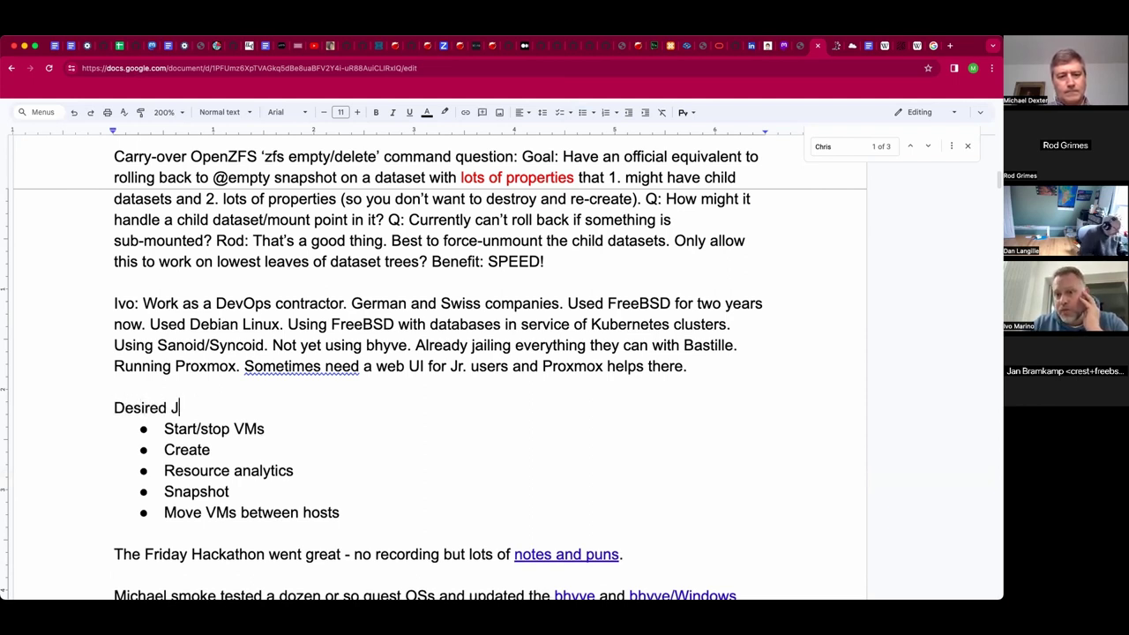
pyautogui.write('r. Admin tas')
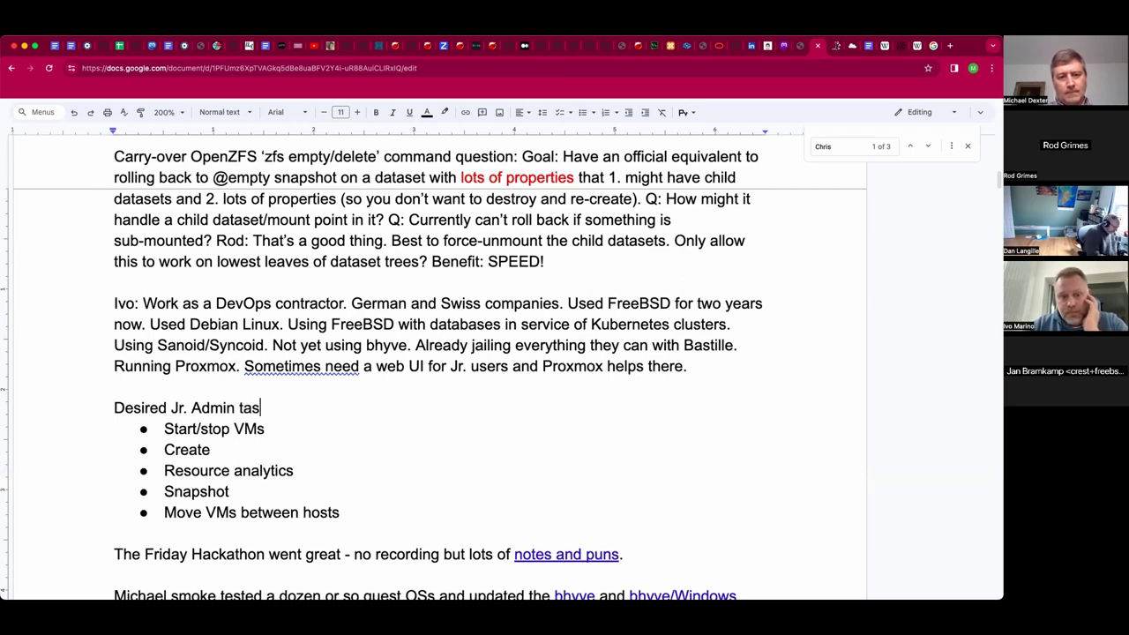
pyautogui.write('ts')
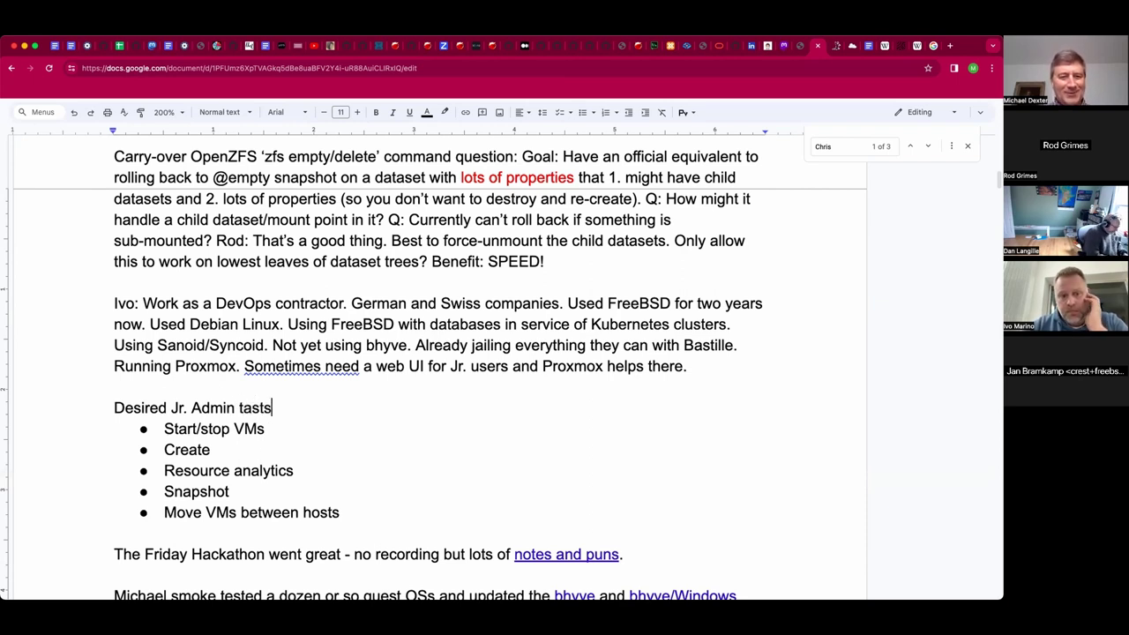
pyautogui.press('BackSpace')
pyautogui.press('BackSpace')
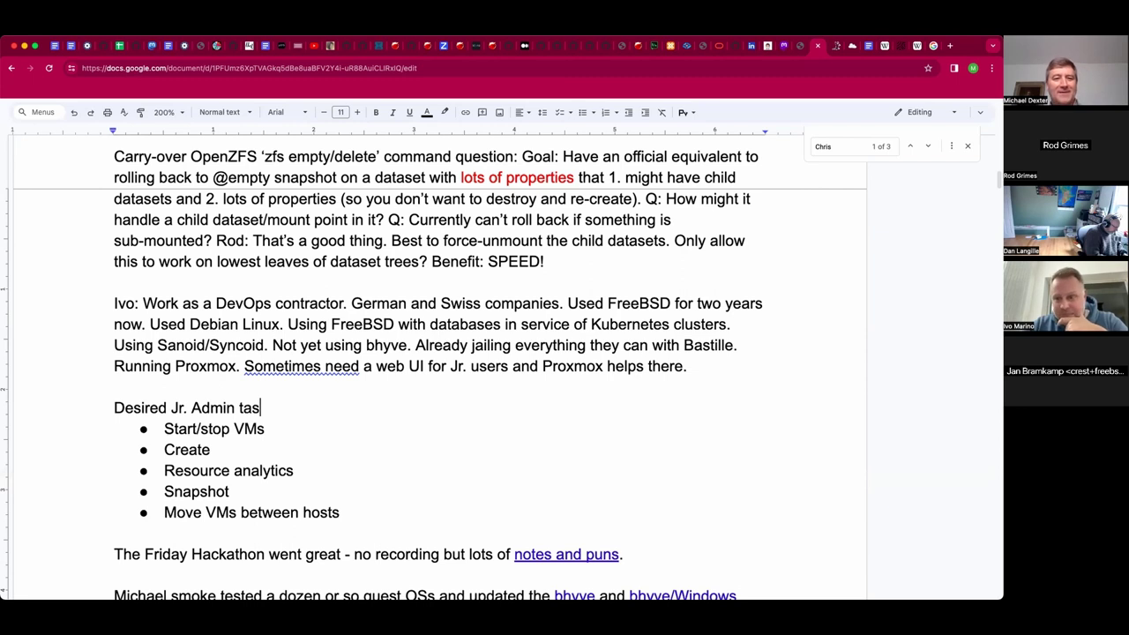
pyautogui.write('ks:')
pyautogui.press('Return')
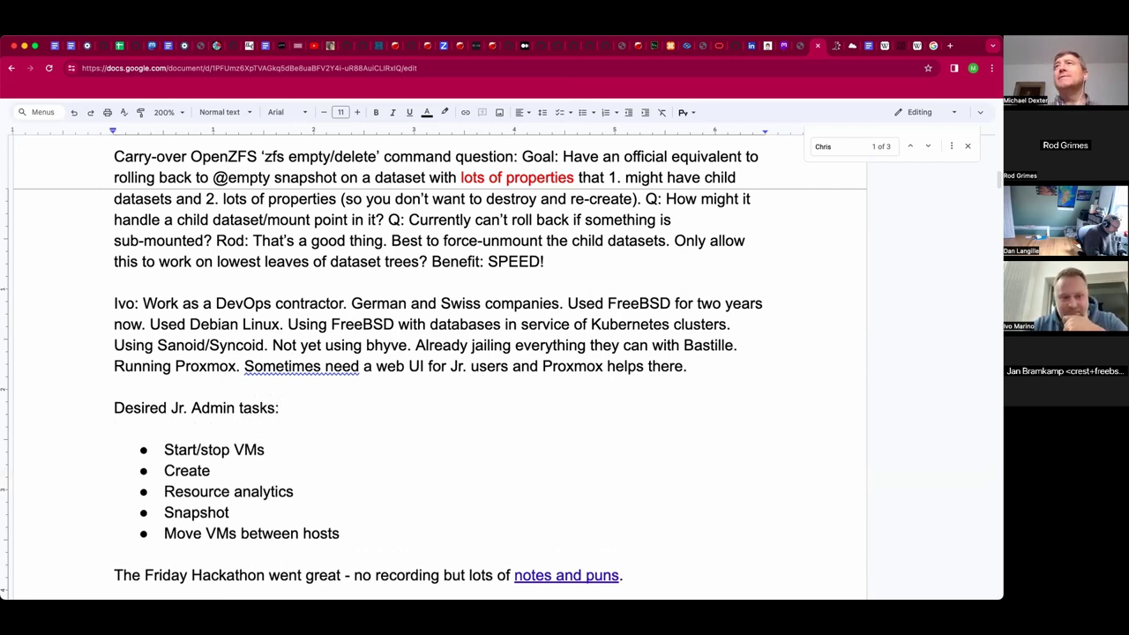
pyautogui.scroll(-2, 662, 415)
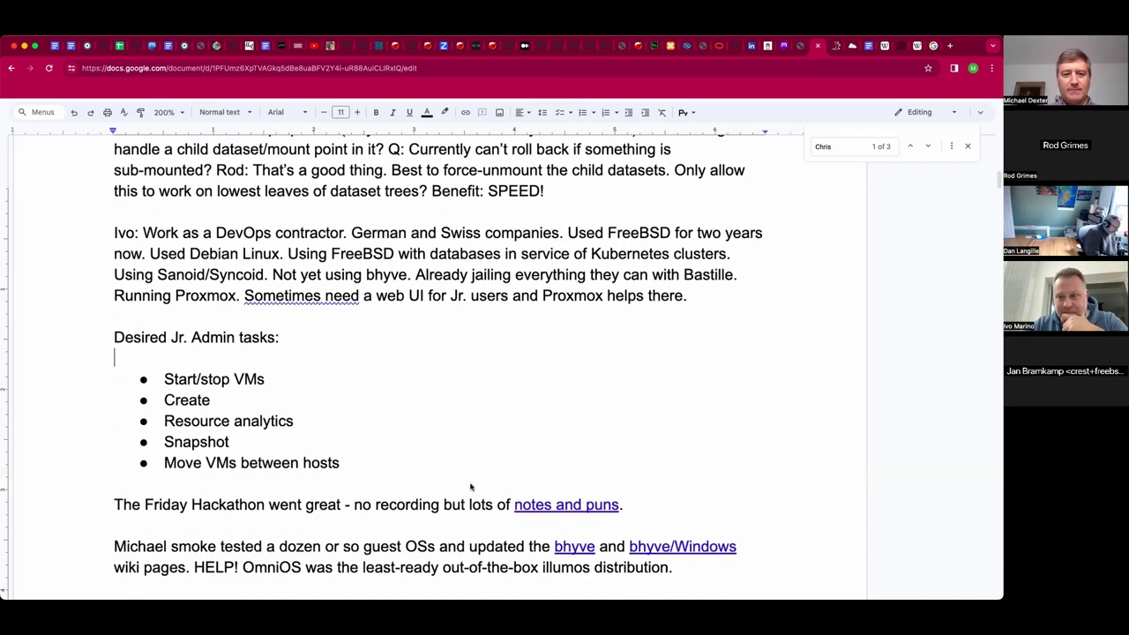
pyautogui.click(471, 474)
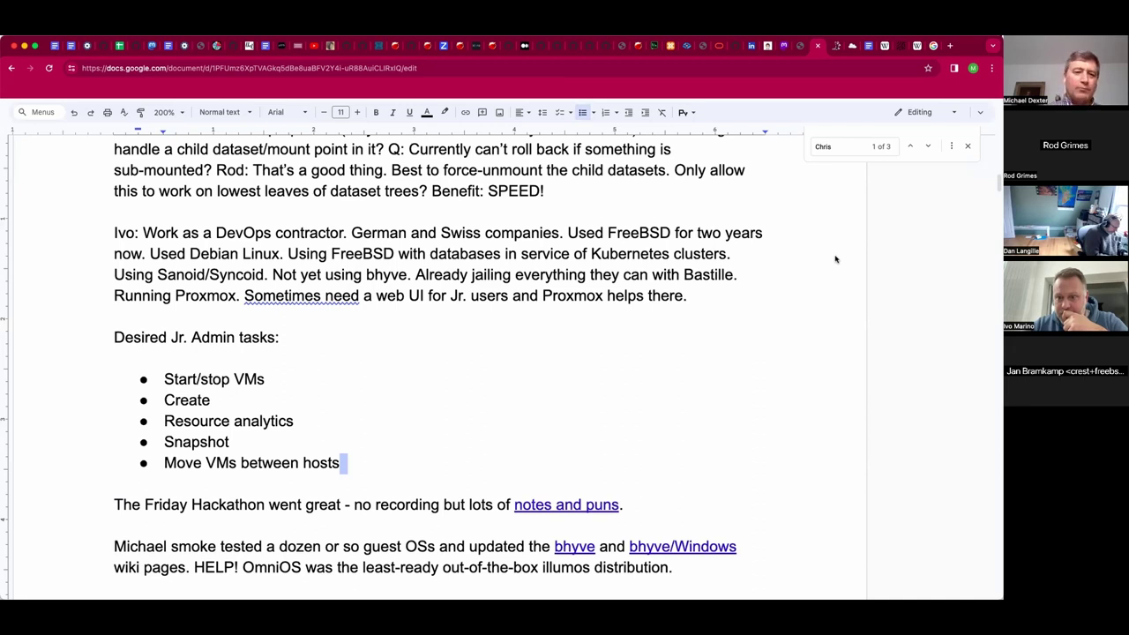
pyautogui.click(391, 484)
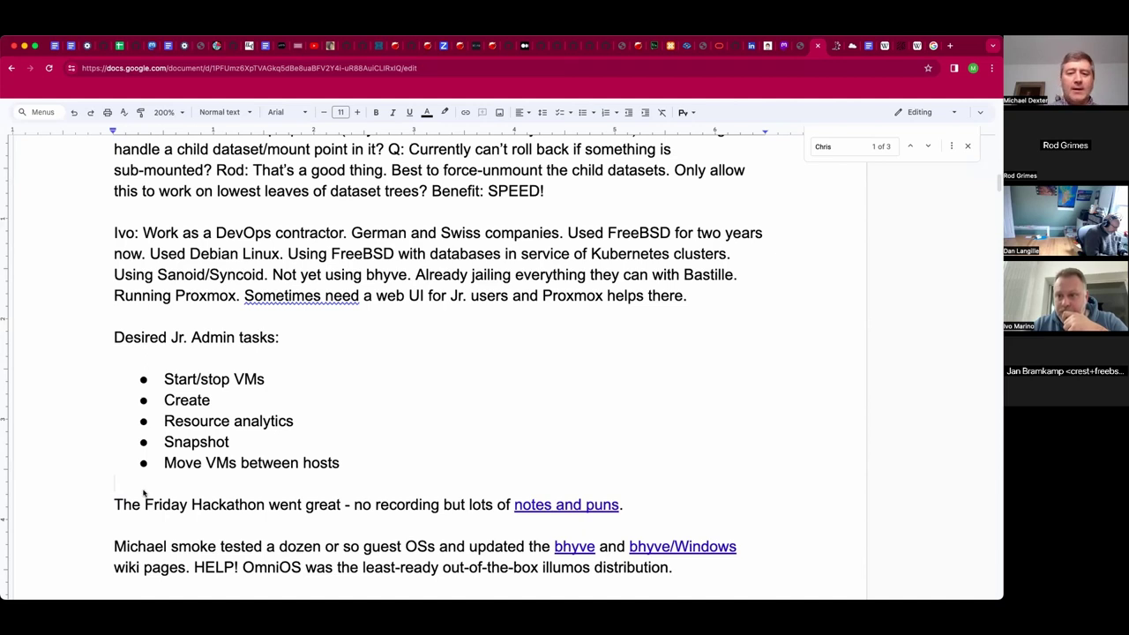
pyautogui.press('Return')
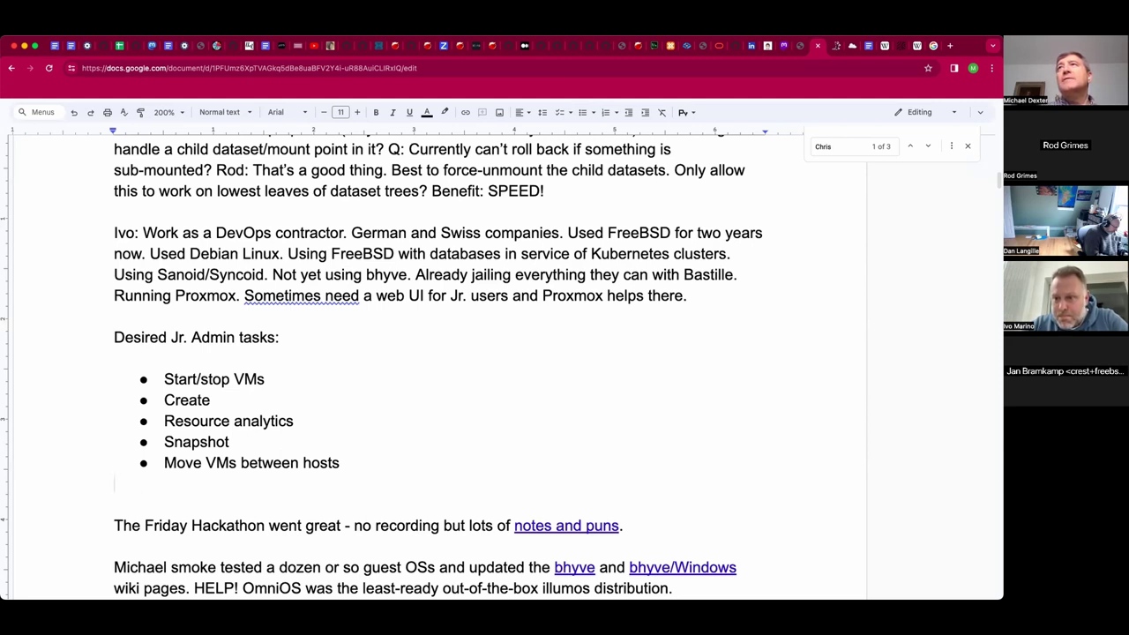
# Step: Copy the 'notes and puns' link to the Production User Hackathon doc from its preview card
pyautogui.click(481, 525)
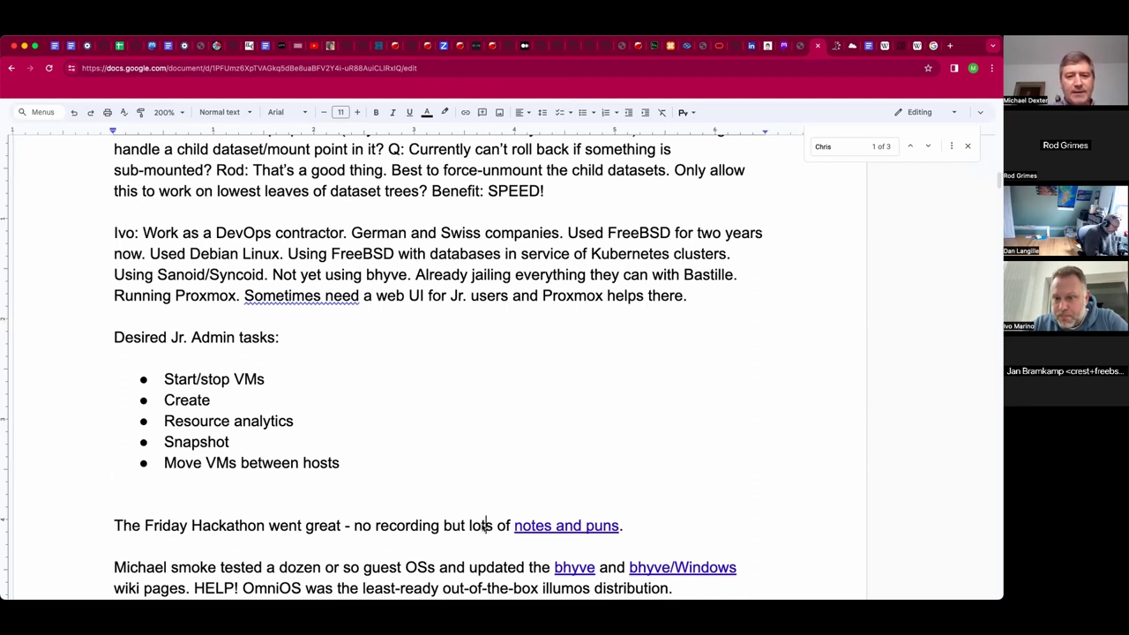
pyautogui.scroll(-3, 482, 527)
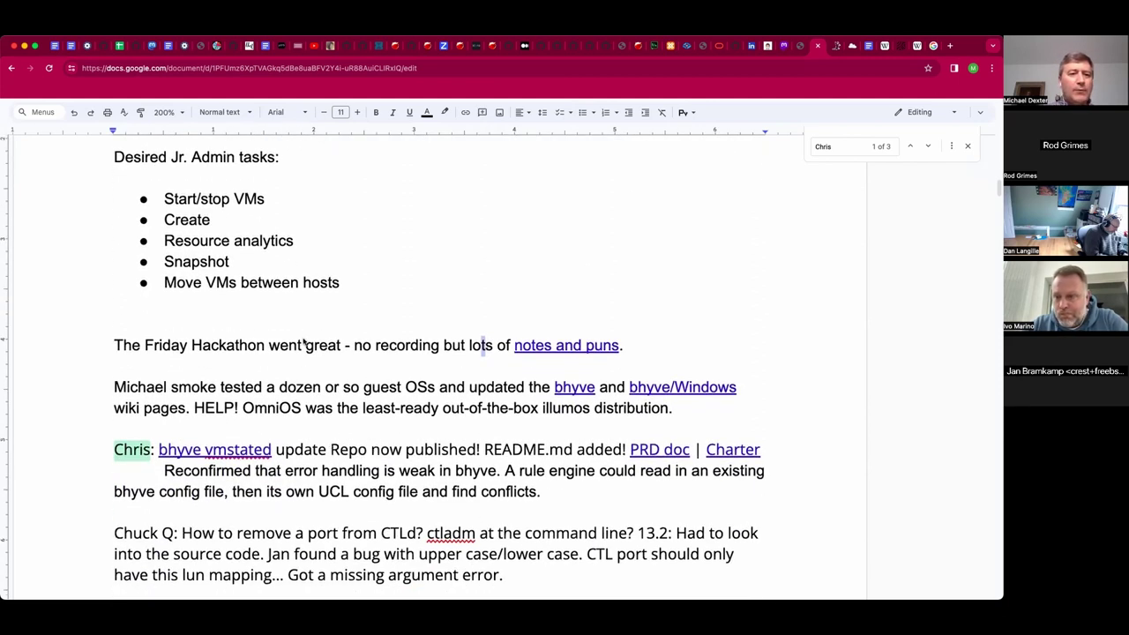
pyautogui.click(307, 347)
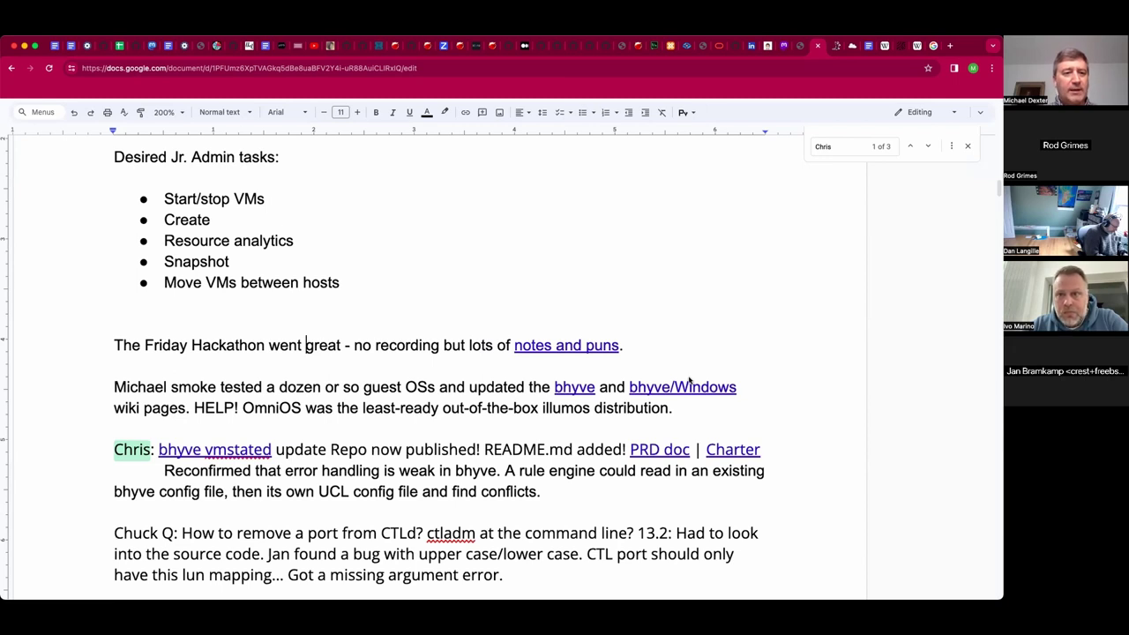
pyautogui.click(687, 345)
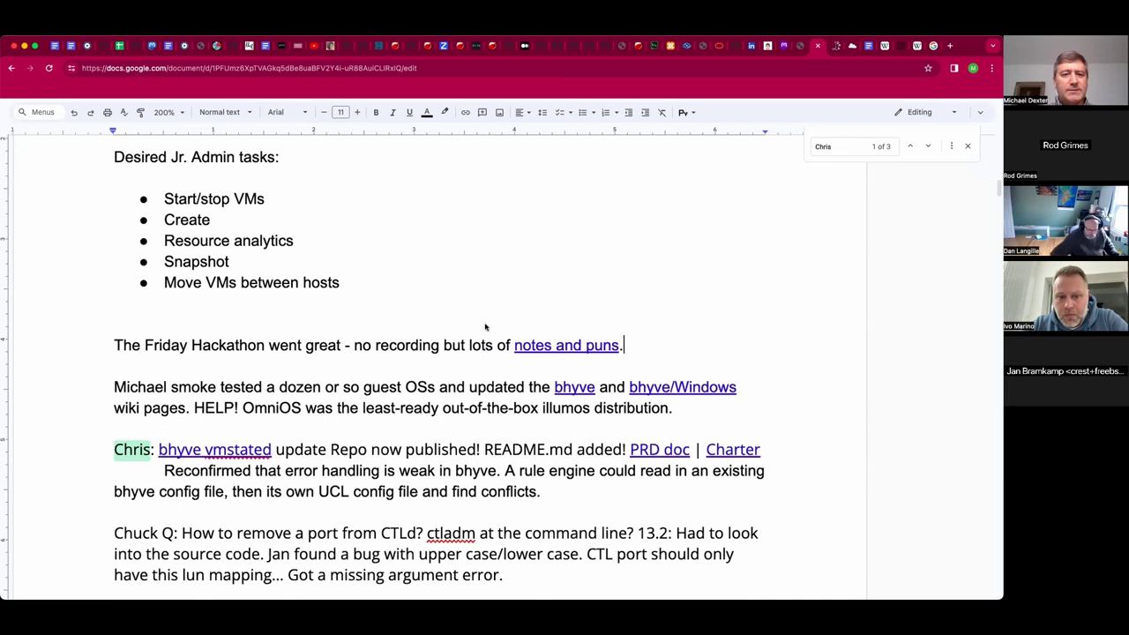
pyautogui.click(545, 345)
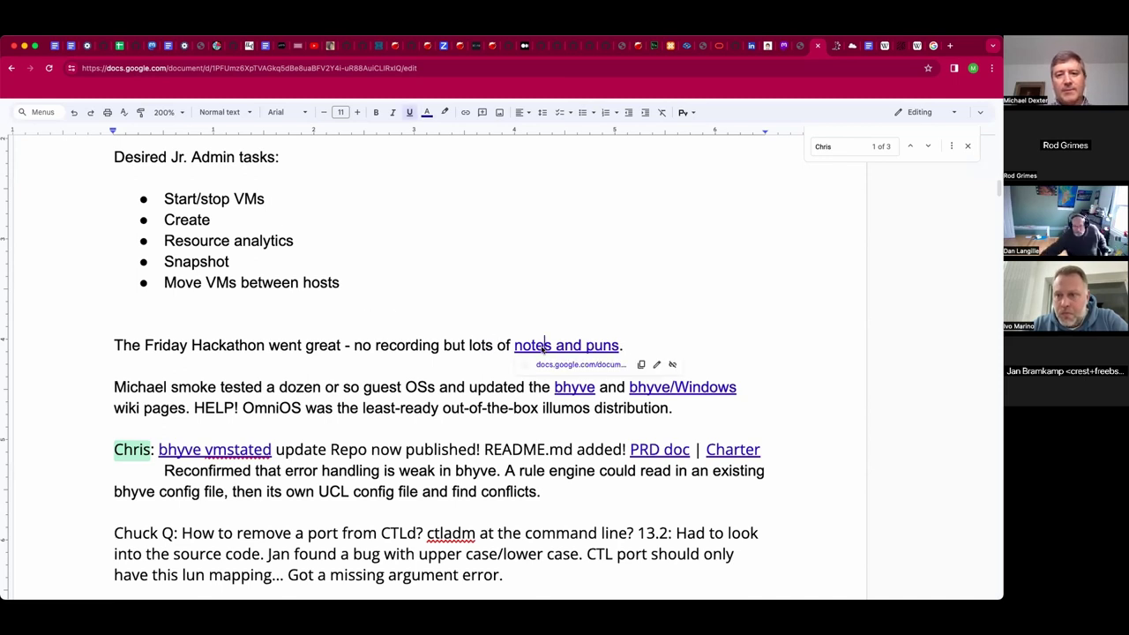
pyautogui.click(641, 364)
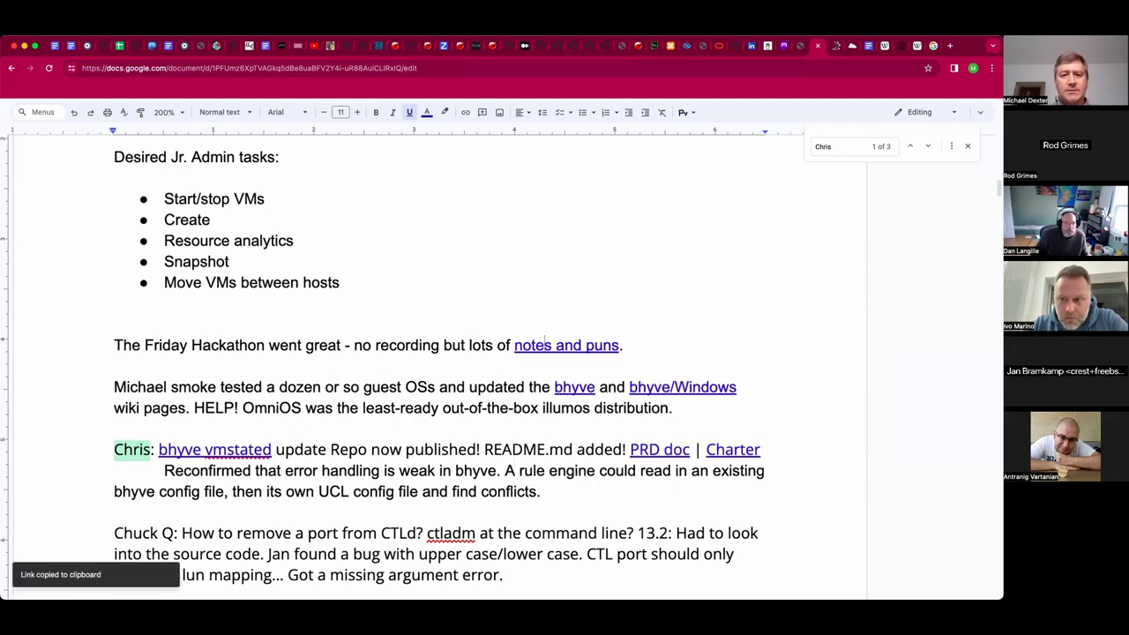
pyautogui.scroll(4, 408, 296)
pyautogui.scroll(4, 408, 295)
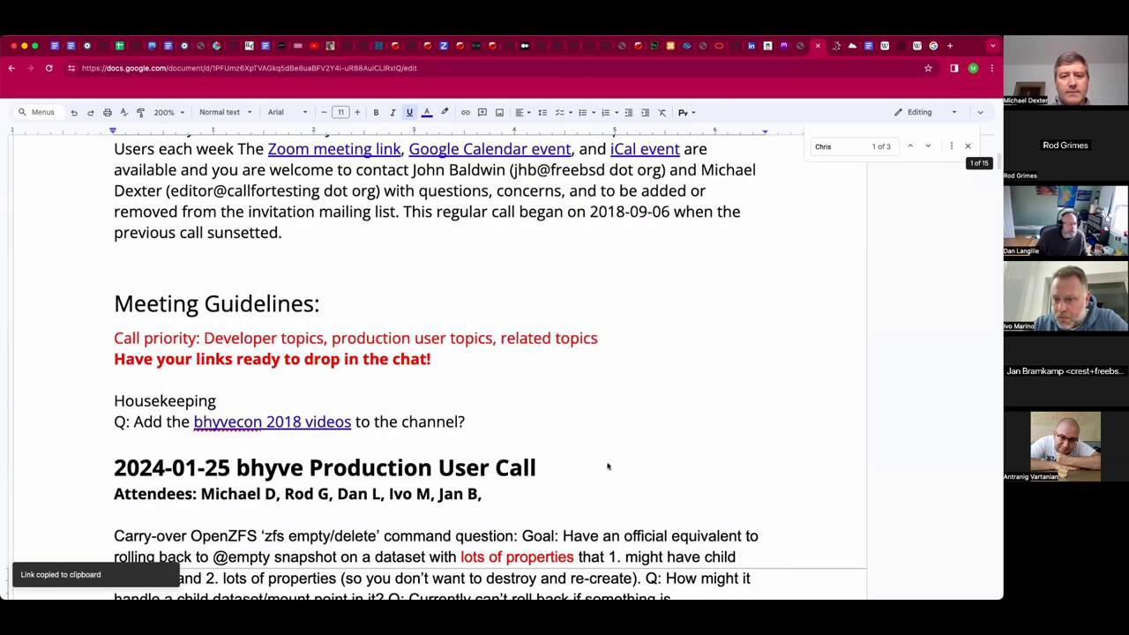
# Step: Append the new attendee's name and a comma to the Attendees line
pyautogui.scroll(-3, 565, 494)
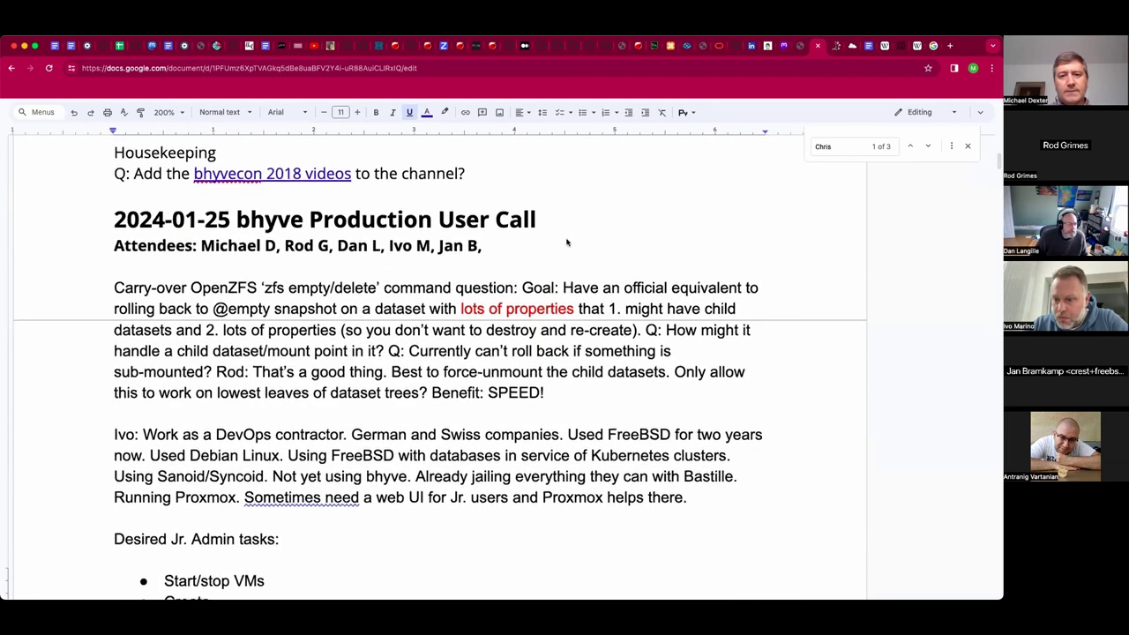
pyautogui.click(487, 245)
pyautogui.write('Antranig,')
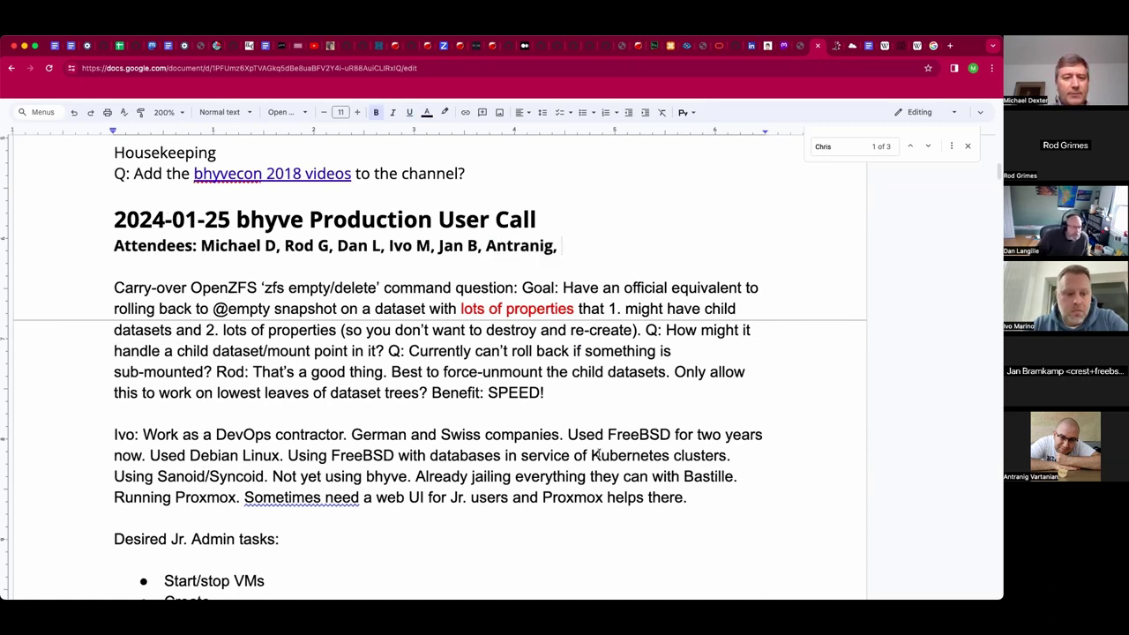
pyautogui.scroll(-15, 598, 454)
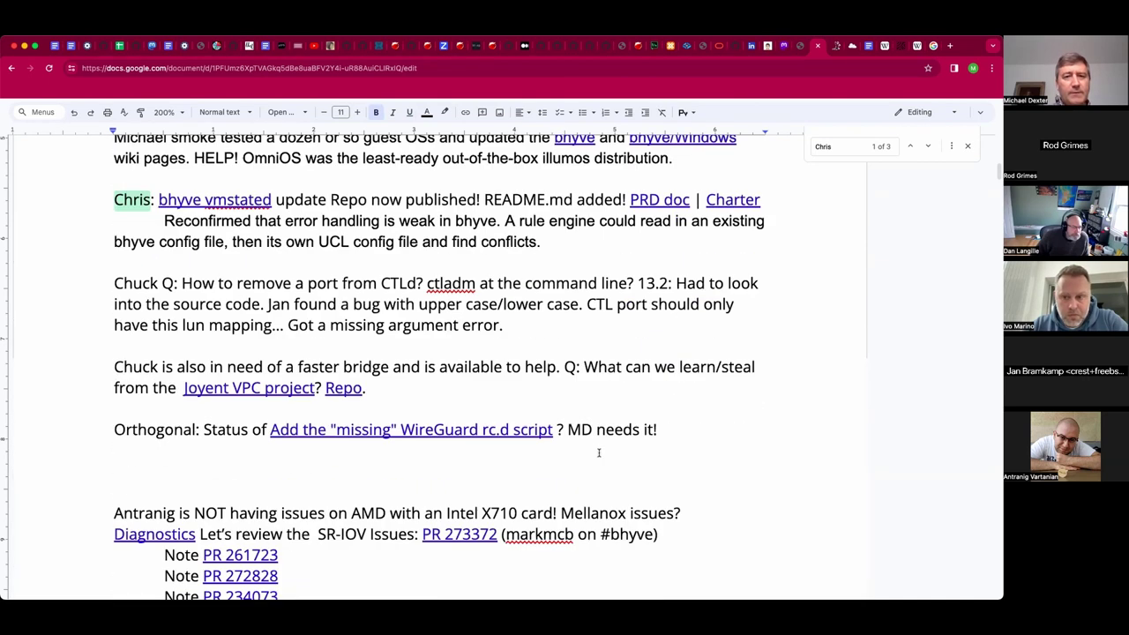
# Step: Delete the empty line above 'The Friday Hackathon' and add a blank line before the vmstated update note
pyautogui.scroll(3, 599, 452)
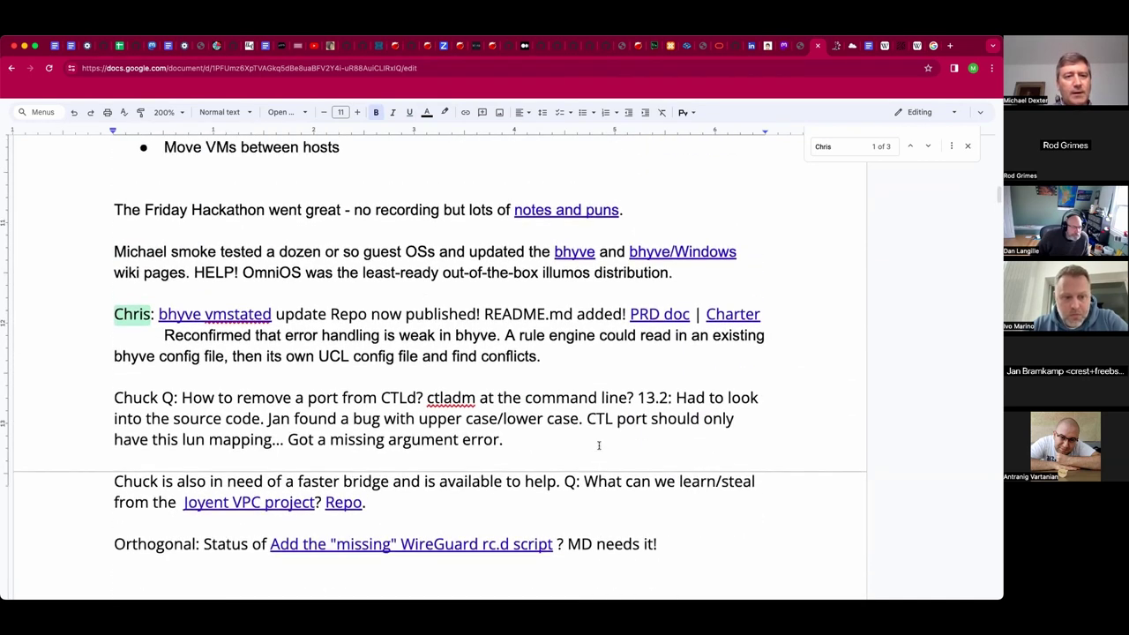
pyautogui.scroll(1, 598, 446)
pyautogui.click(493, 247)
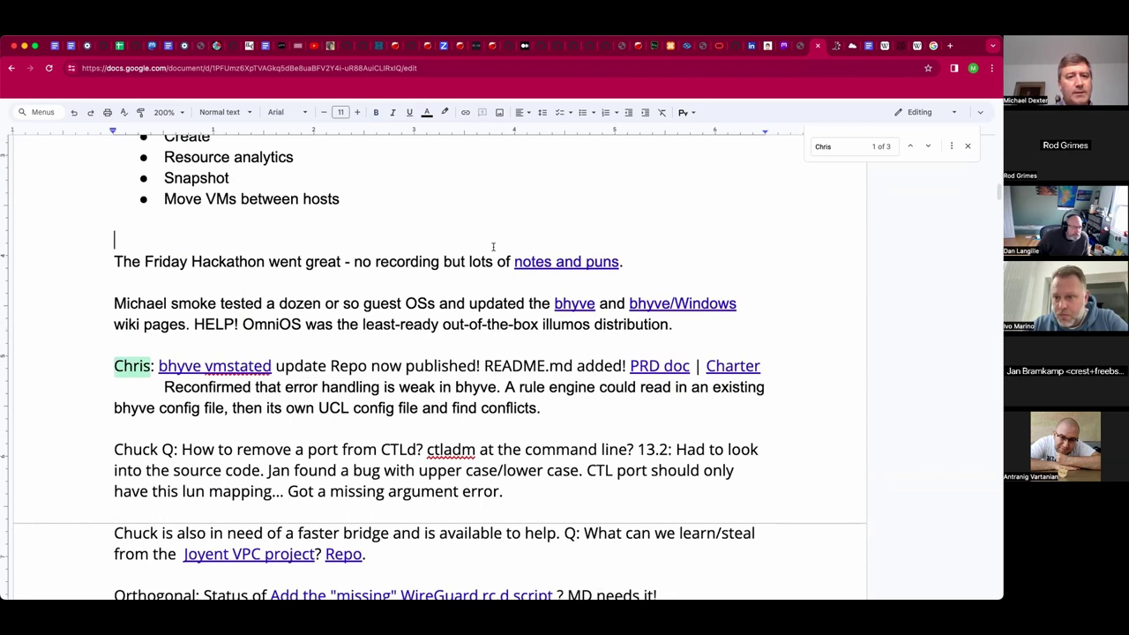
pyautogui.press('BackSpace')
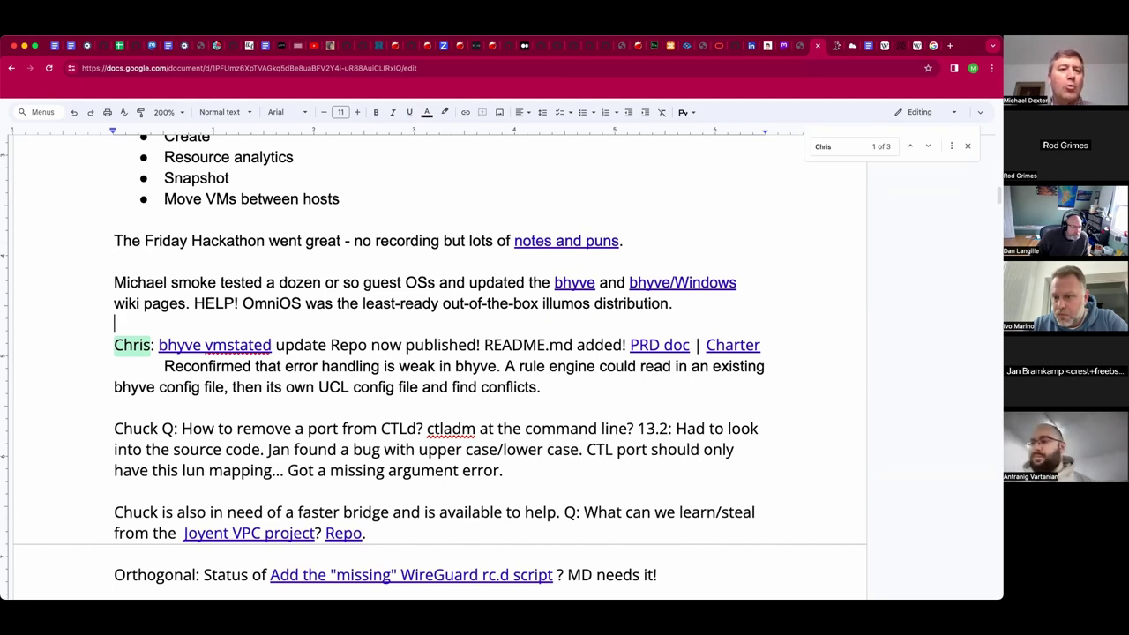
pyautogui.press('Return')
pyautogui.press('Return')
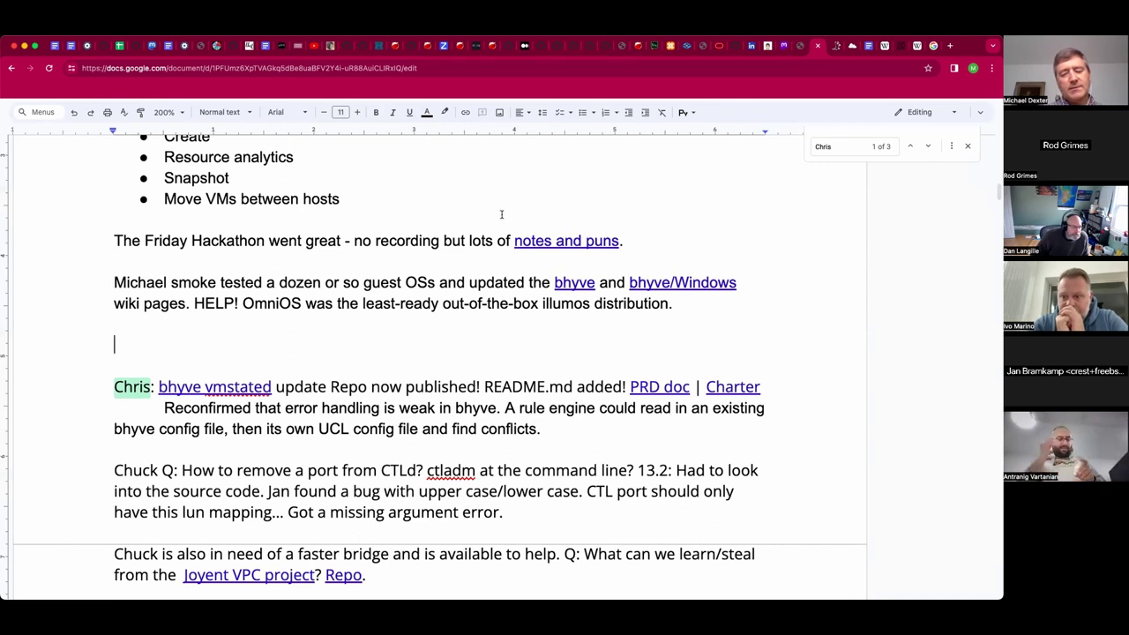
# Step: Undo the accidentally dropped Production User Hackathon link in the notes
pyautogui.click(547, 242)
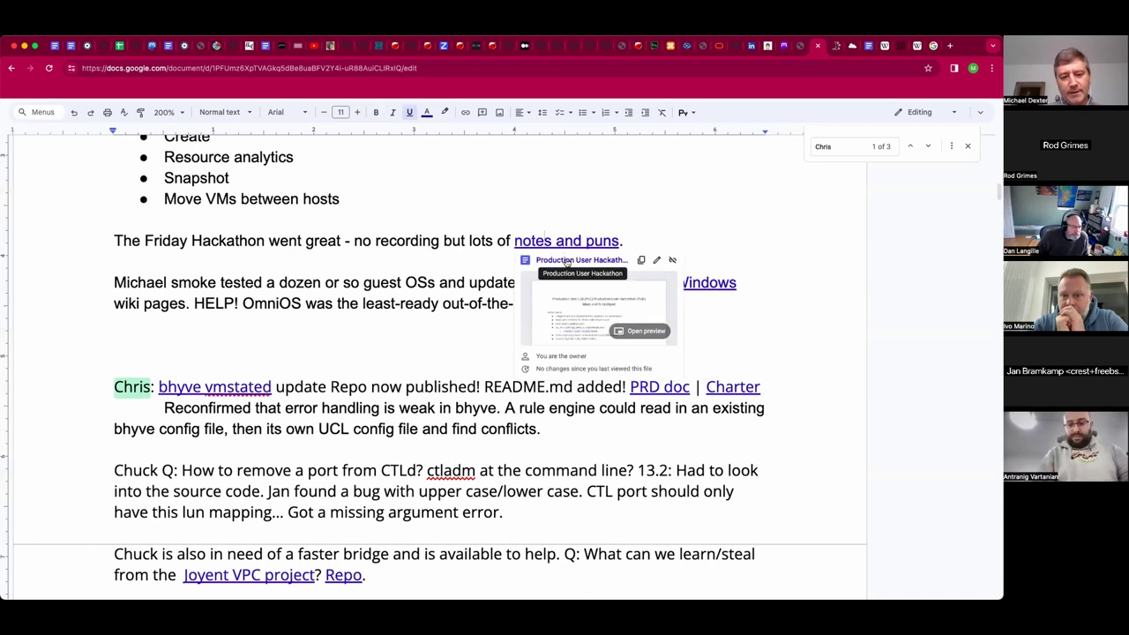
pyautogui.moveTo(567, 262); pyautogui.dragTo(559, 270)
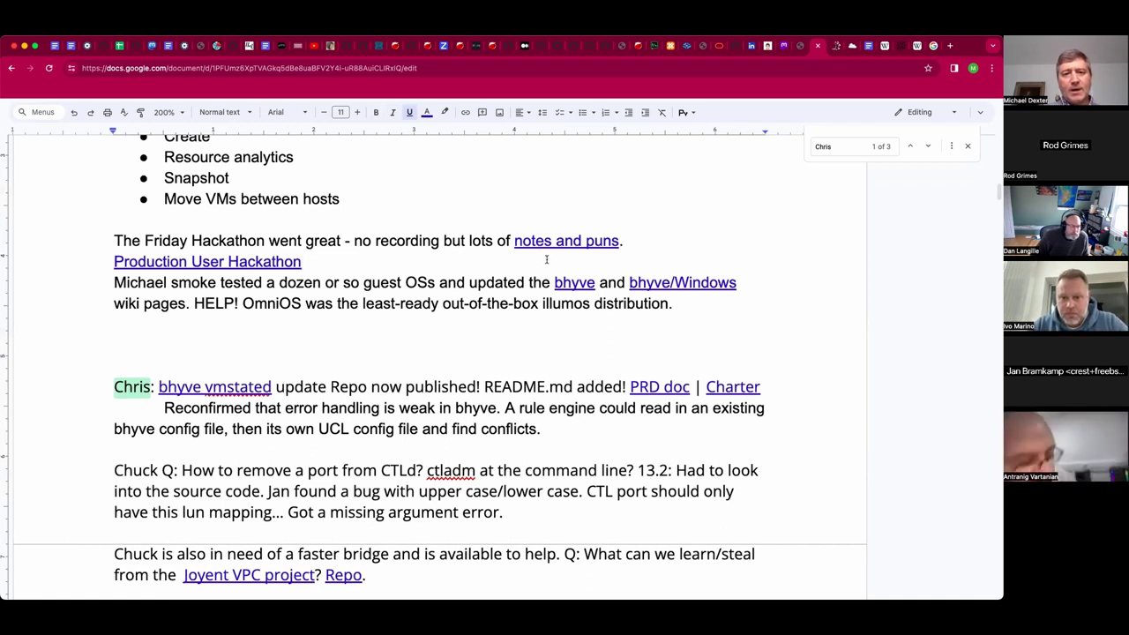
pyautogui.hotkey('ctrl', 'z')
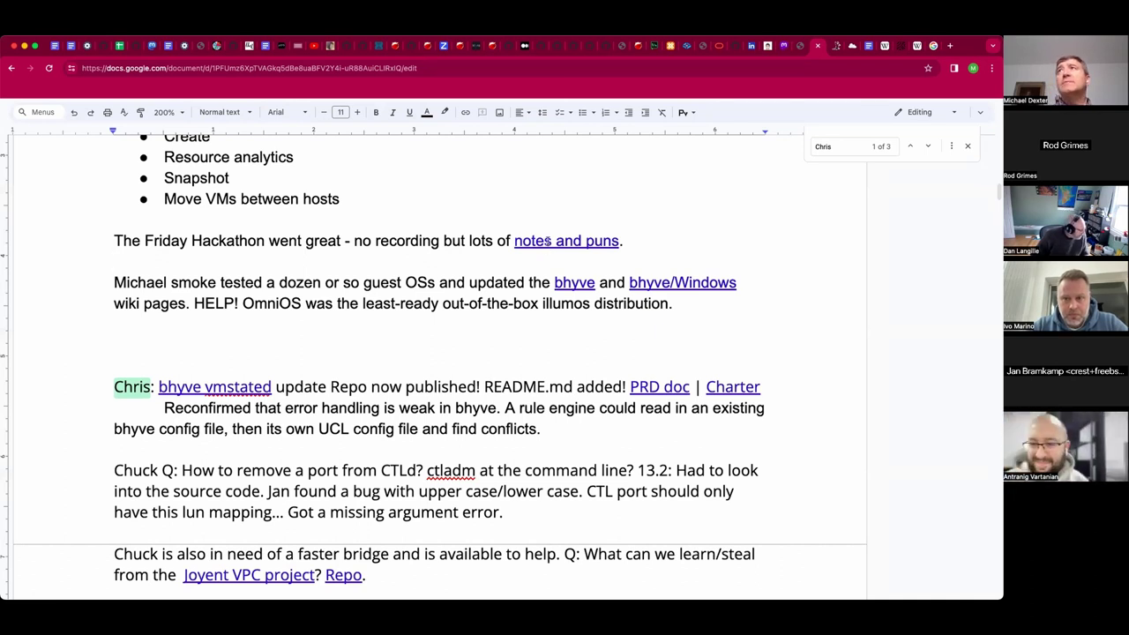
# Step: Scroll down past the wiki pages paragraph, closing the open search
pyautogui.doubleClick(354, 334)
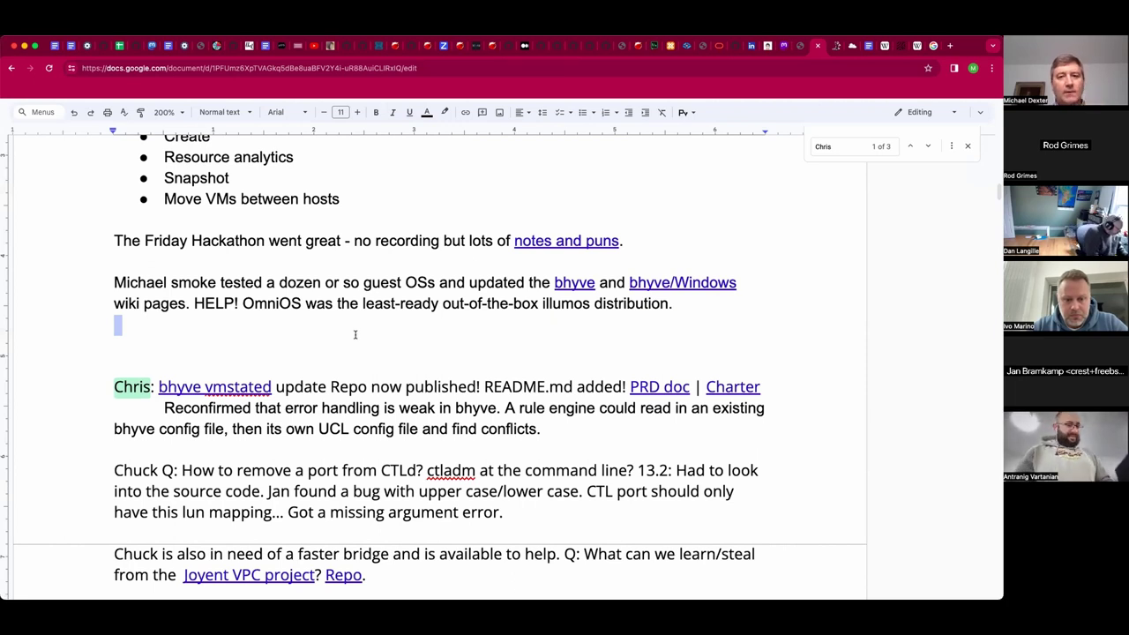
pyautogui.click(438, 351)
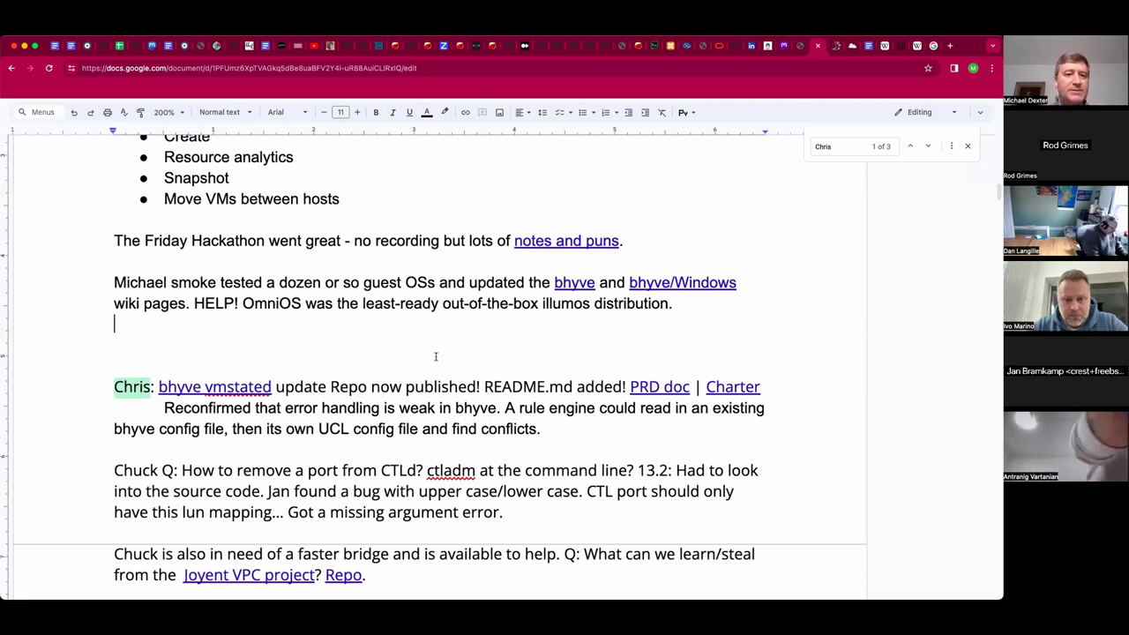
pyautogui.click(431, 368)
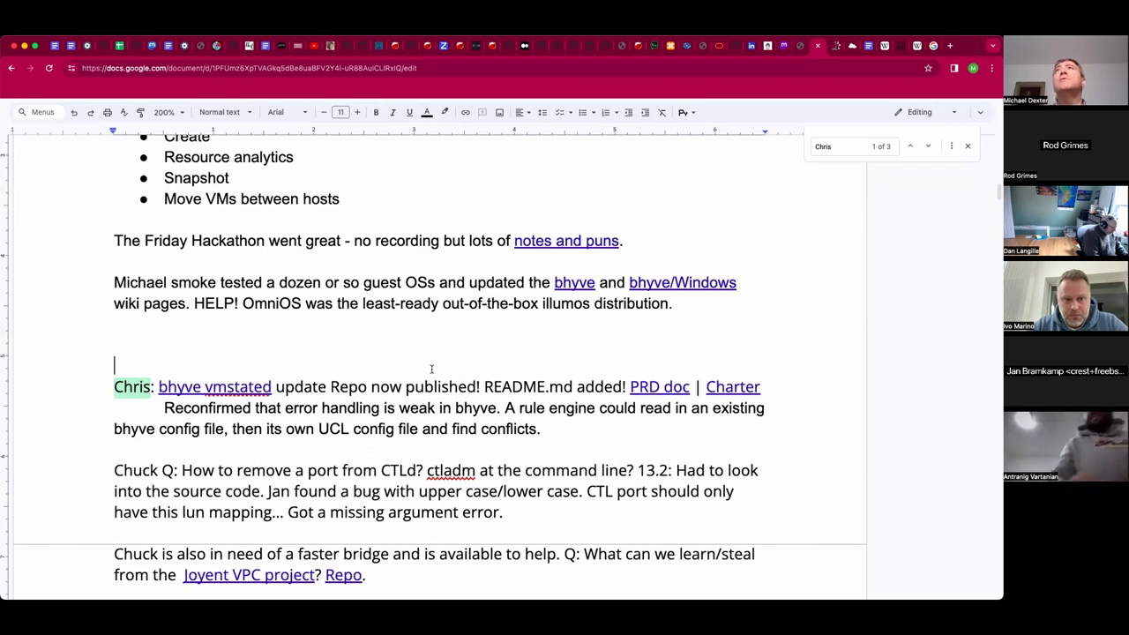
pyautogui.scroll(-1, 423, 365)
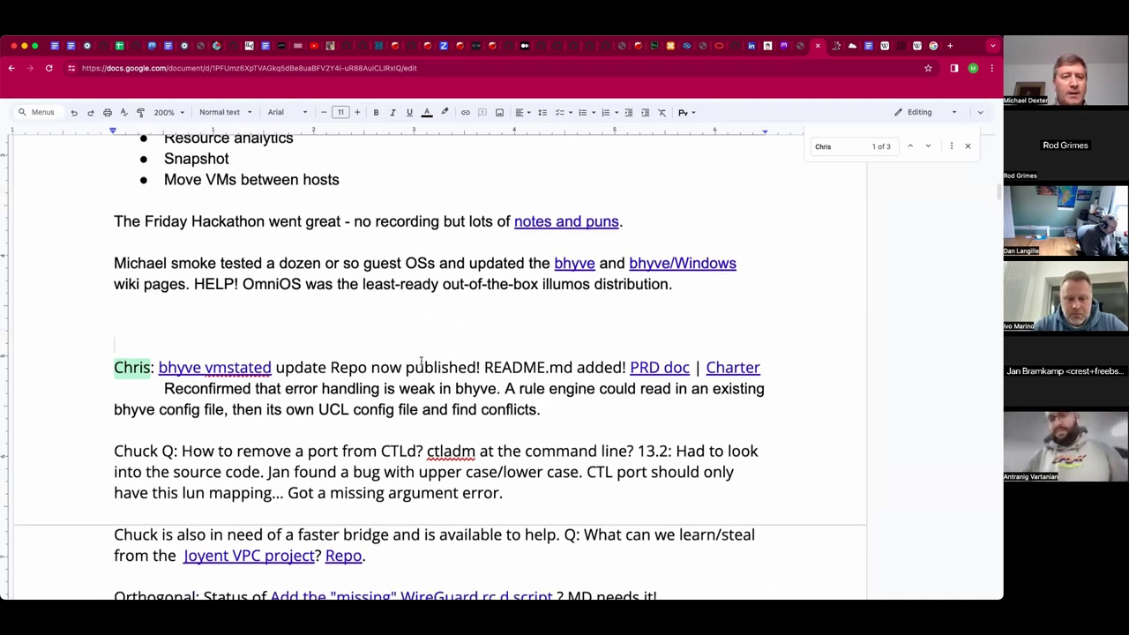
pyautogui.scroll(-1, 510, 341)
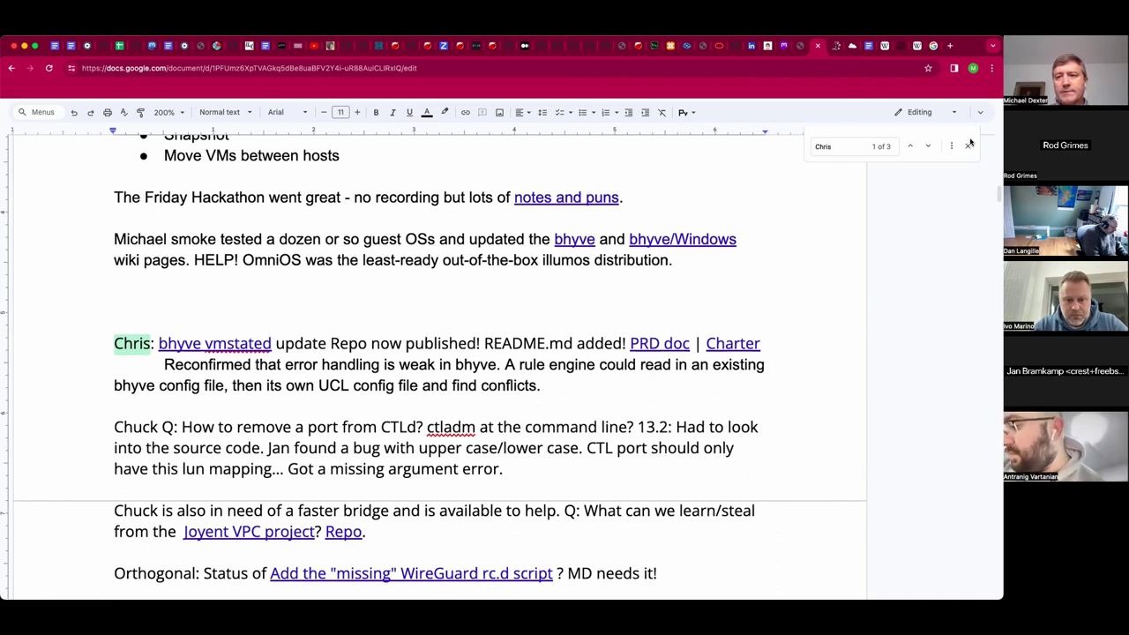
pyautogui.press('Escape')
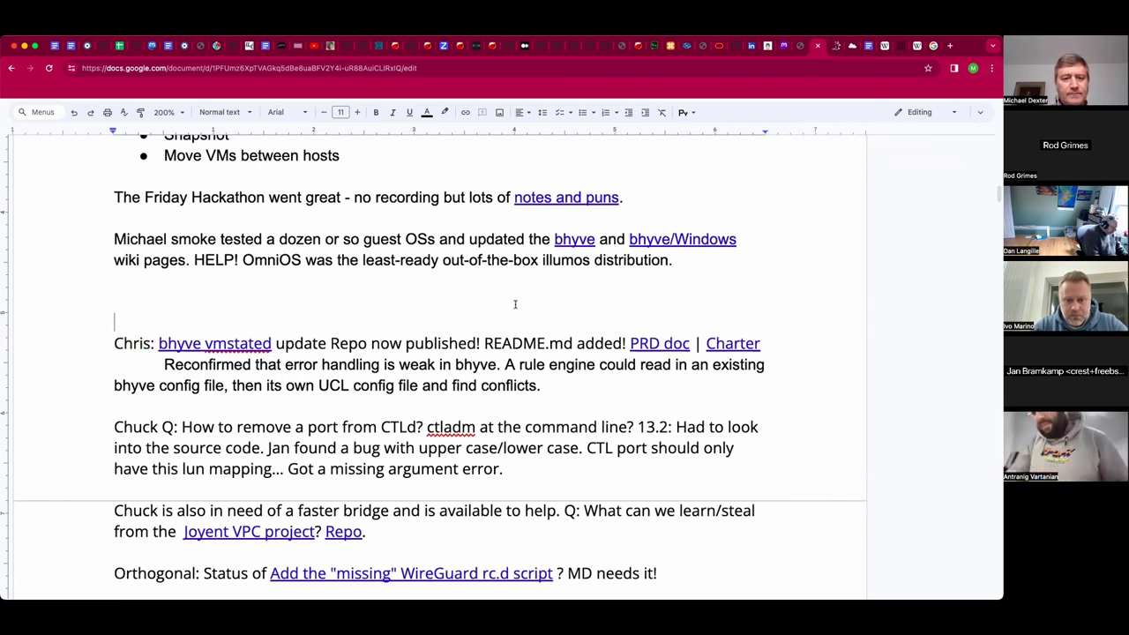
pyautogui.scroll(-2, 515, 304)
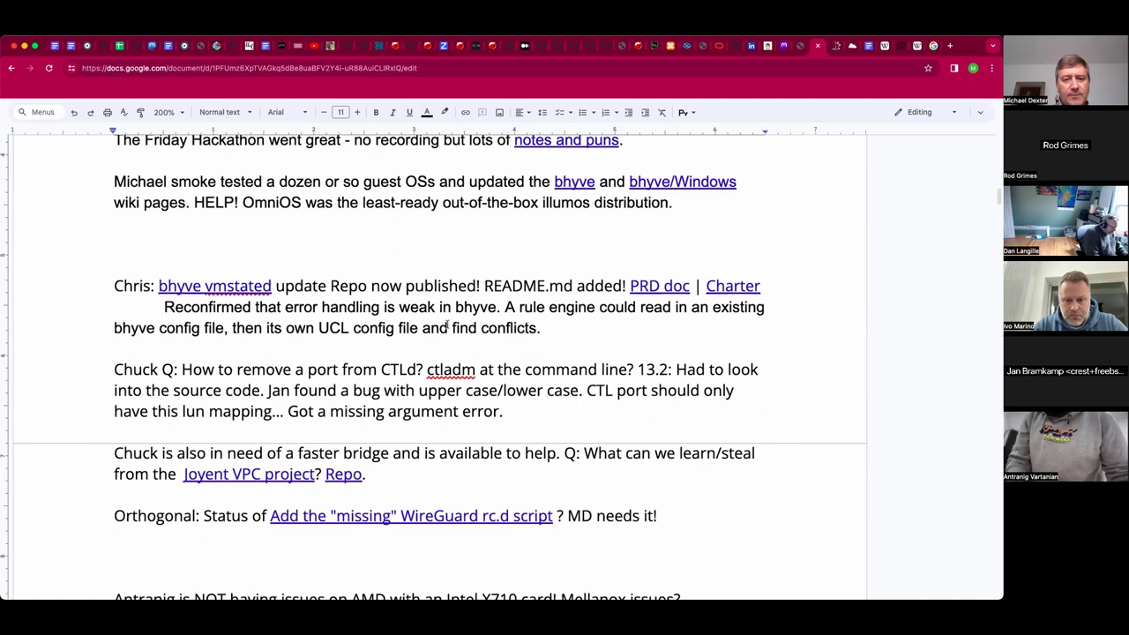
# Step: Add two blank lines above the CTLd port question and place the caret on the empty line
pyautogui.click(422, 346)
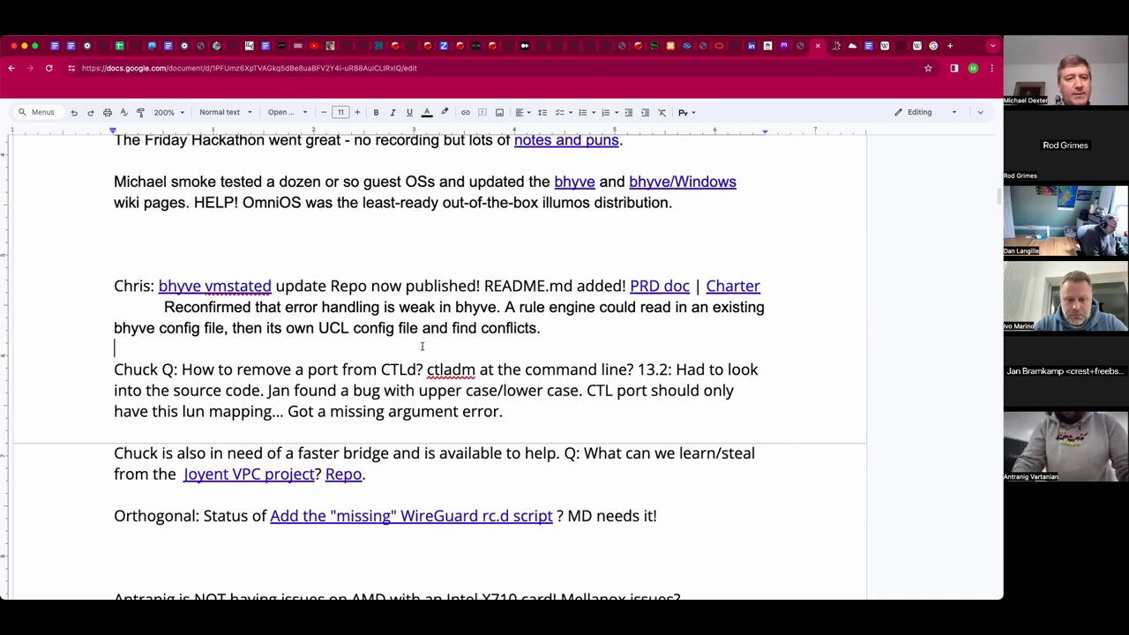
pyautogui.press('Return')
pyautogui.press('Return')
pyautogui.press('Return')
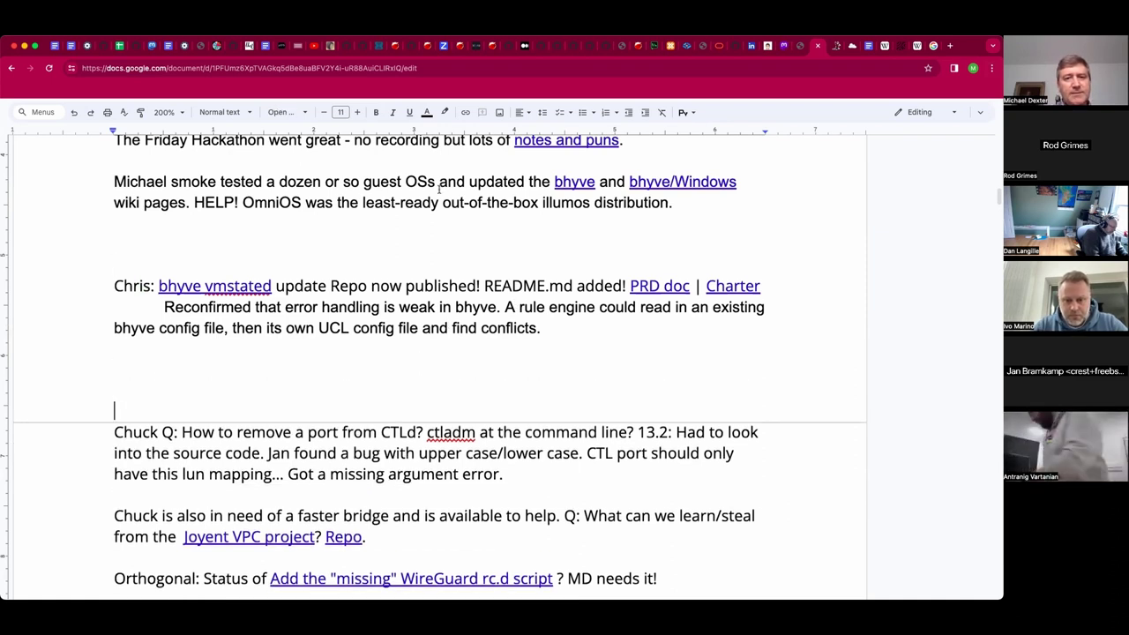
pyautogui.press('Return')
pyautogui.doubleClick(397, 245)
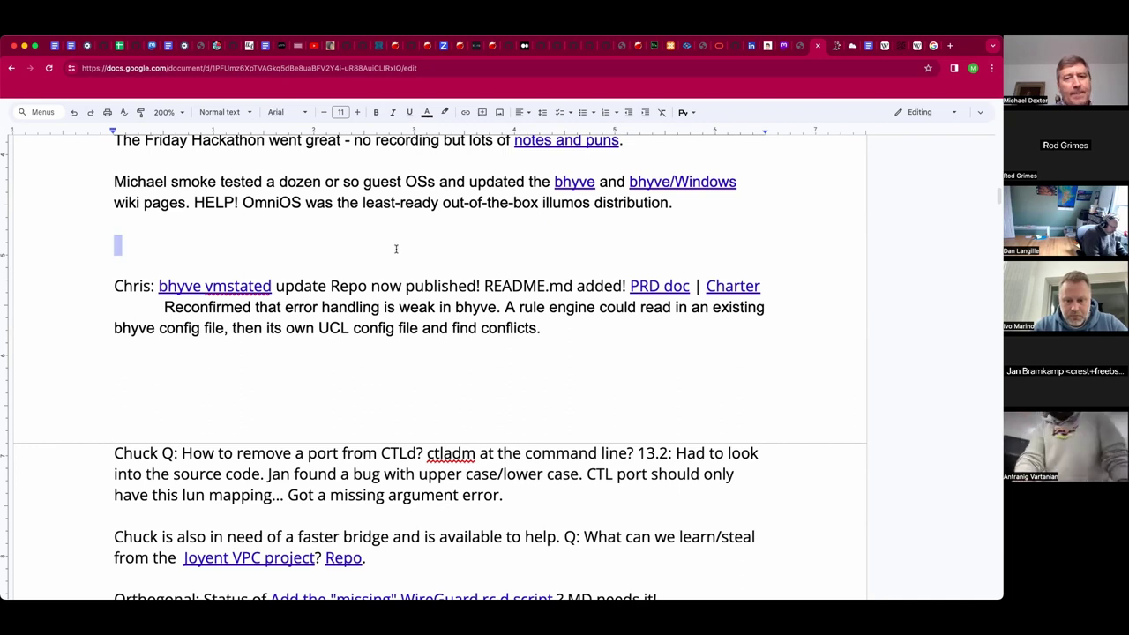
pyautogui.click(115, 244)
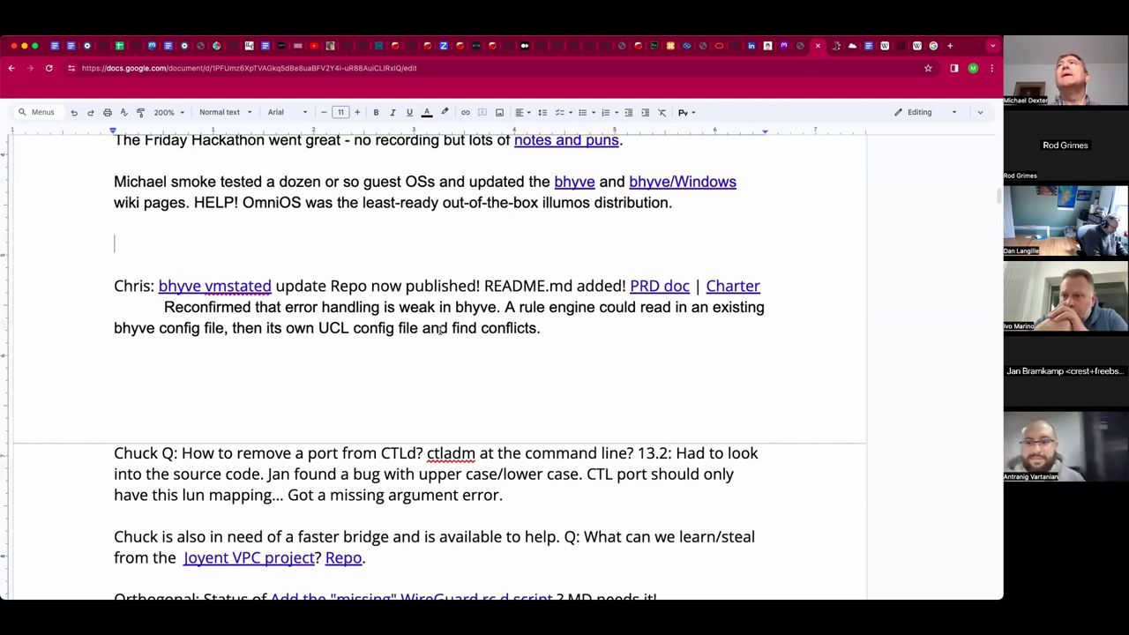
# Step: Start the new line with the attendee's name followed by 'University system update:'
pyautogui.write('Antranig')
pyautogui.write(': ')
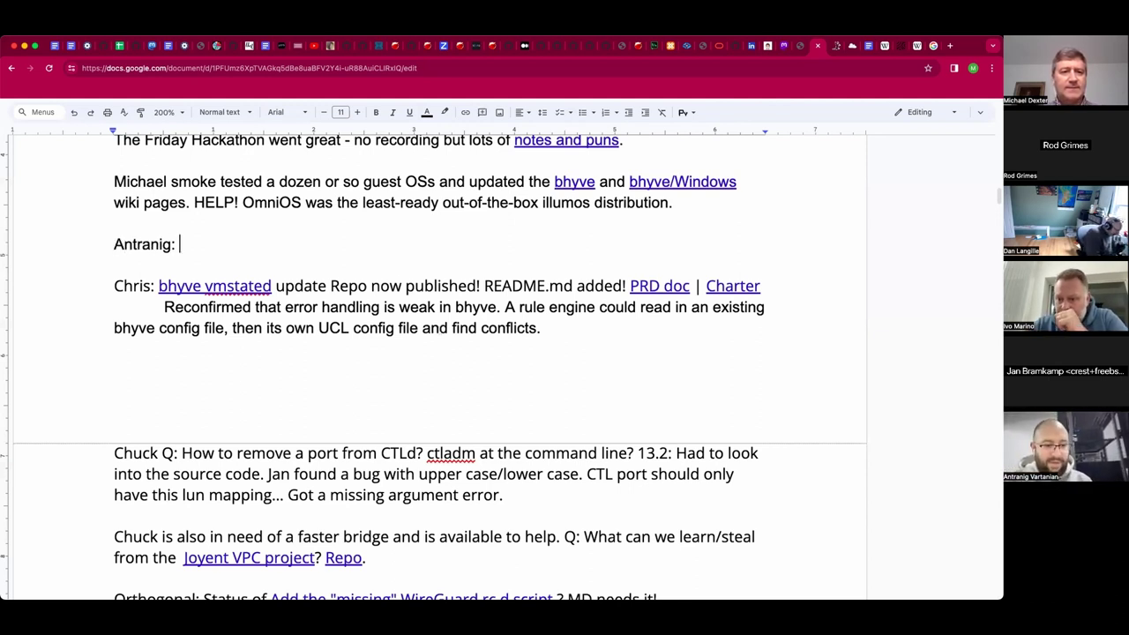
pyautogui.write('Universi')
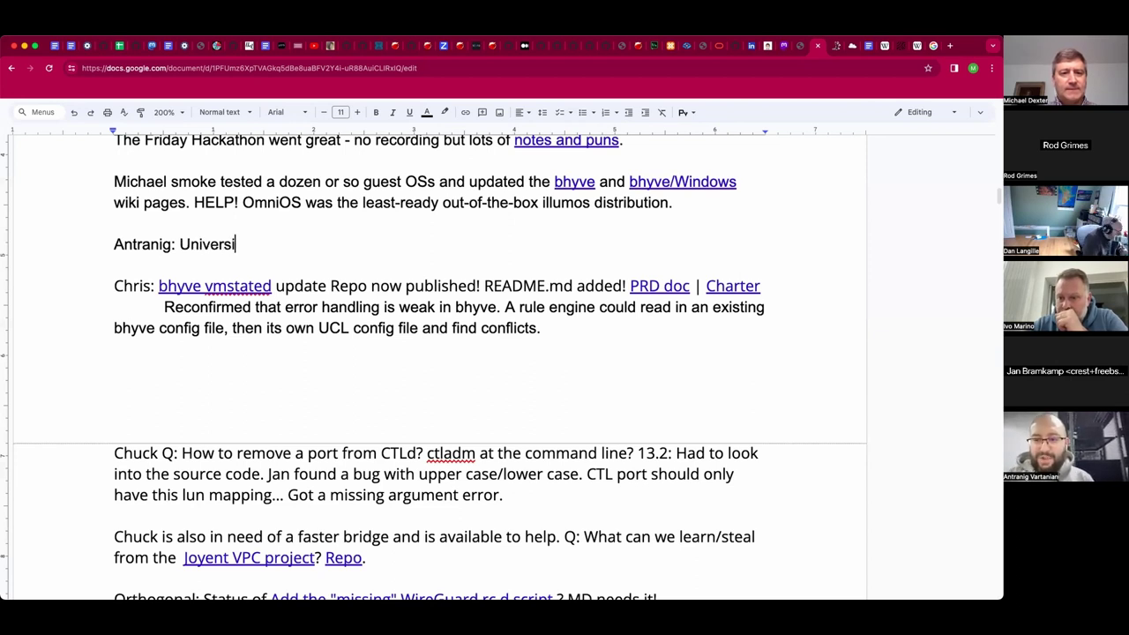
pyautogui.write('ty')
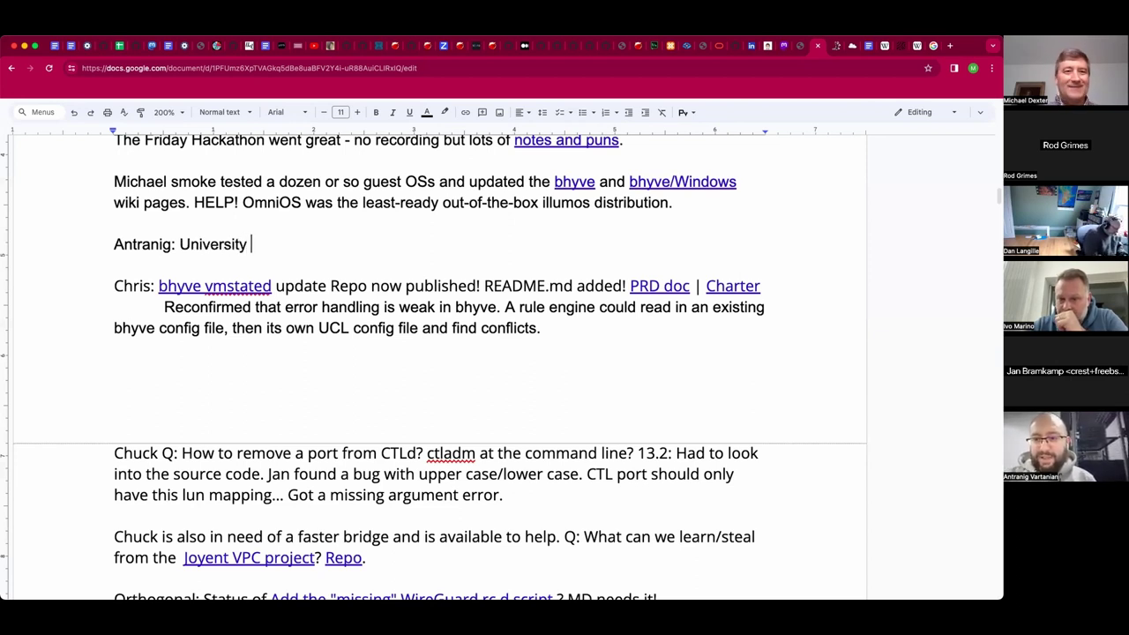
pyautogui.write(' S')
pyautogui.press('BackSpace')
pyautogui.write('system:')
pyautogui.press('BackSpace')
pyautogui.write('update:')
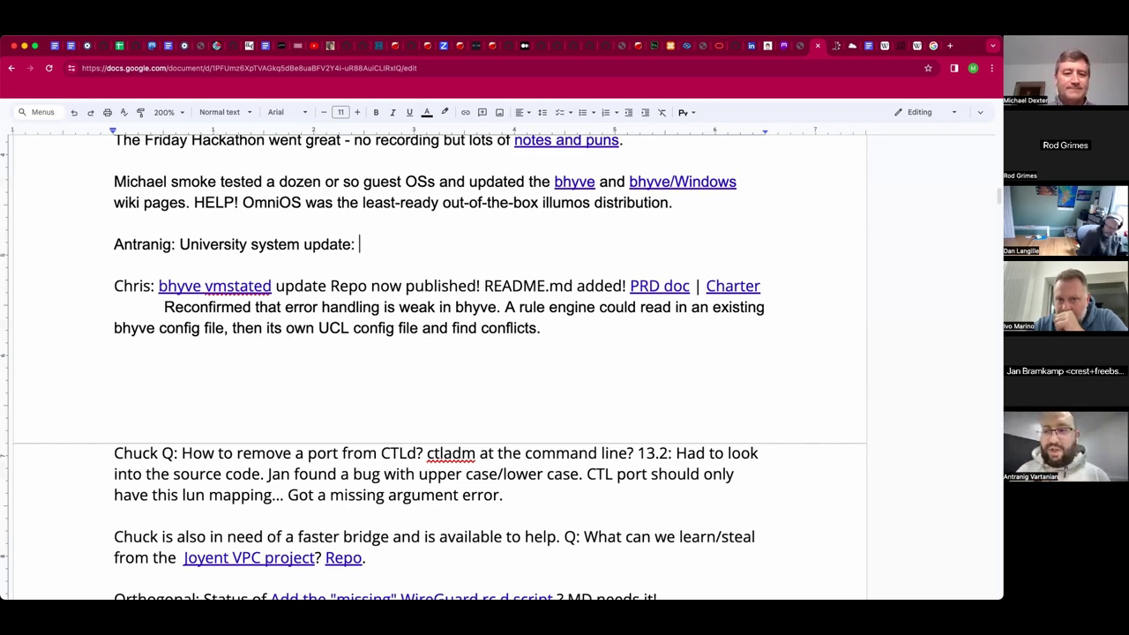
# Step: Continue with 'Doing the HBA migration. Using OmniOS for DHCP and soon', fixing typos
pyautogui.write('Do')
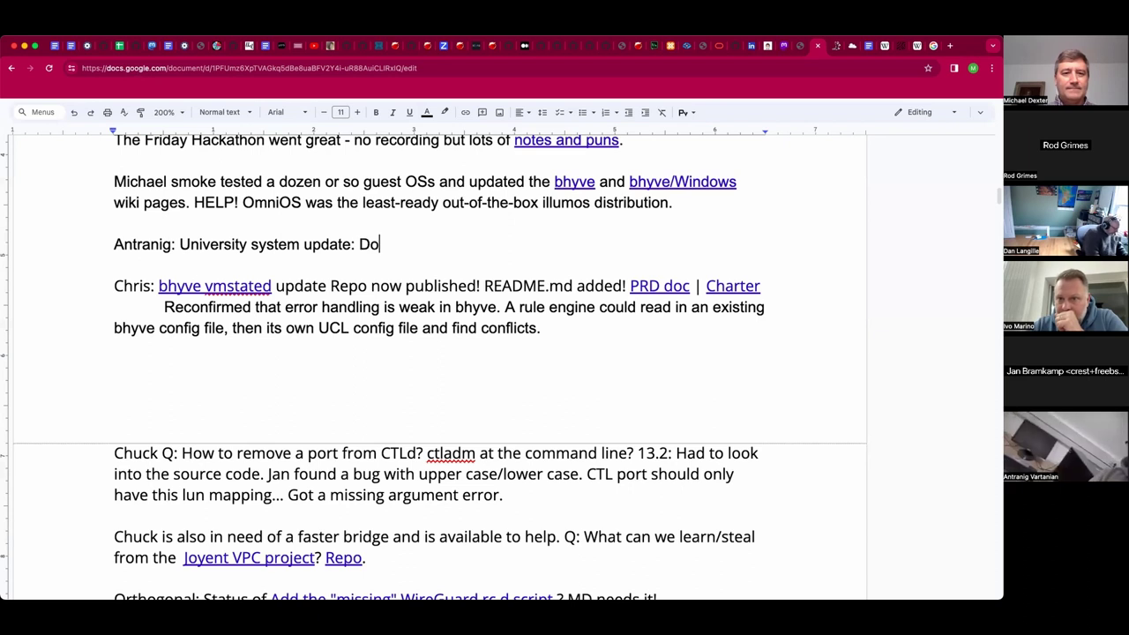
pyautogui.write('ing the HB')
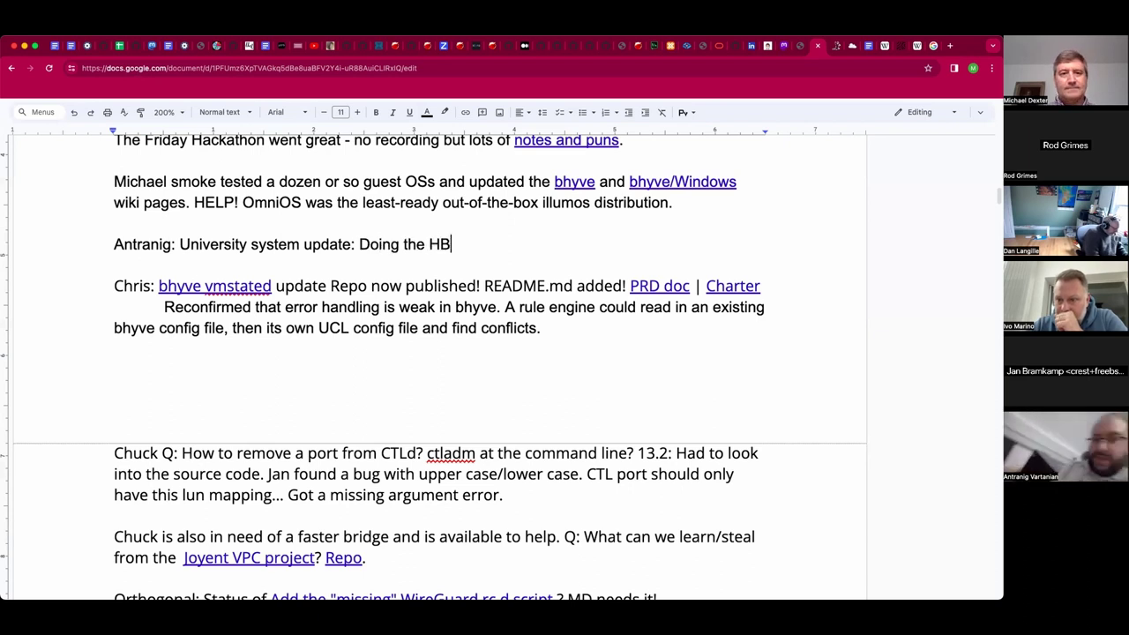
pyautogui.write('A migration Using')
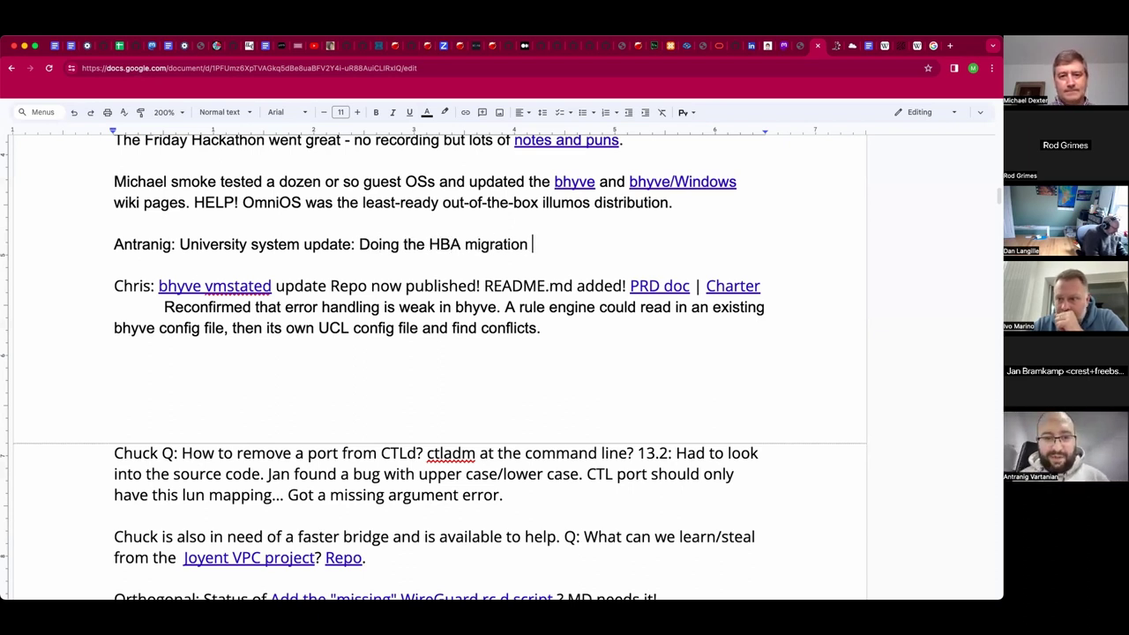
pyautogui.click(564, 244)
pyautogui.press('Left')
pyautogui.press('Left')
pyautogui.write('.')
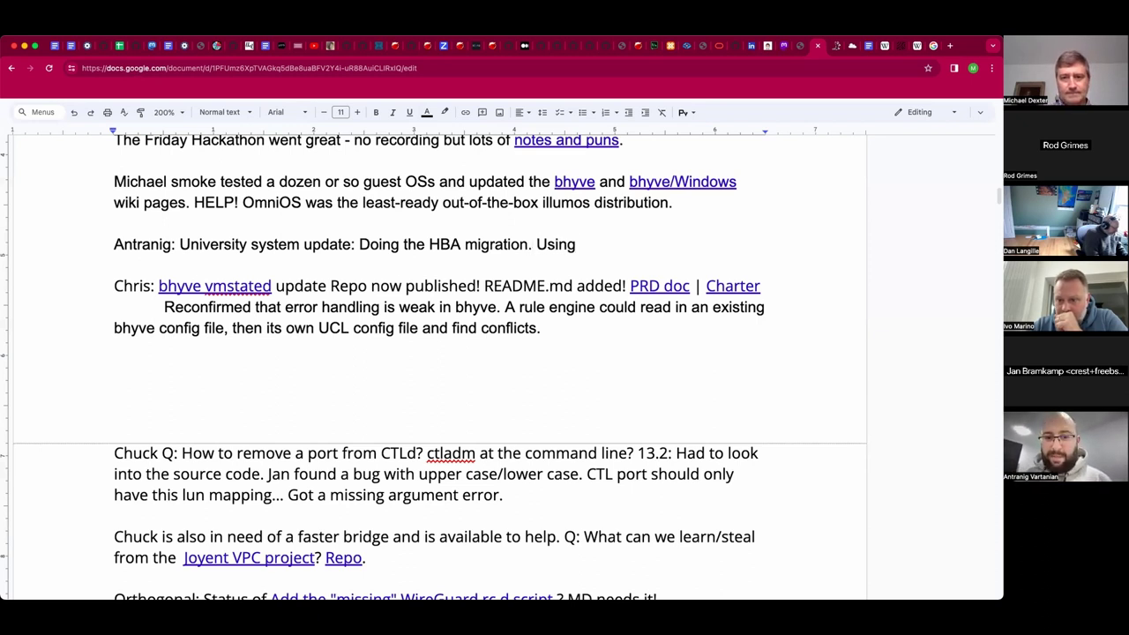
pyautogui.write(' Using Om')
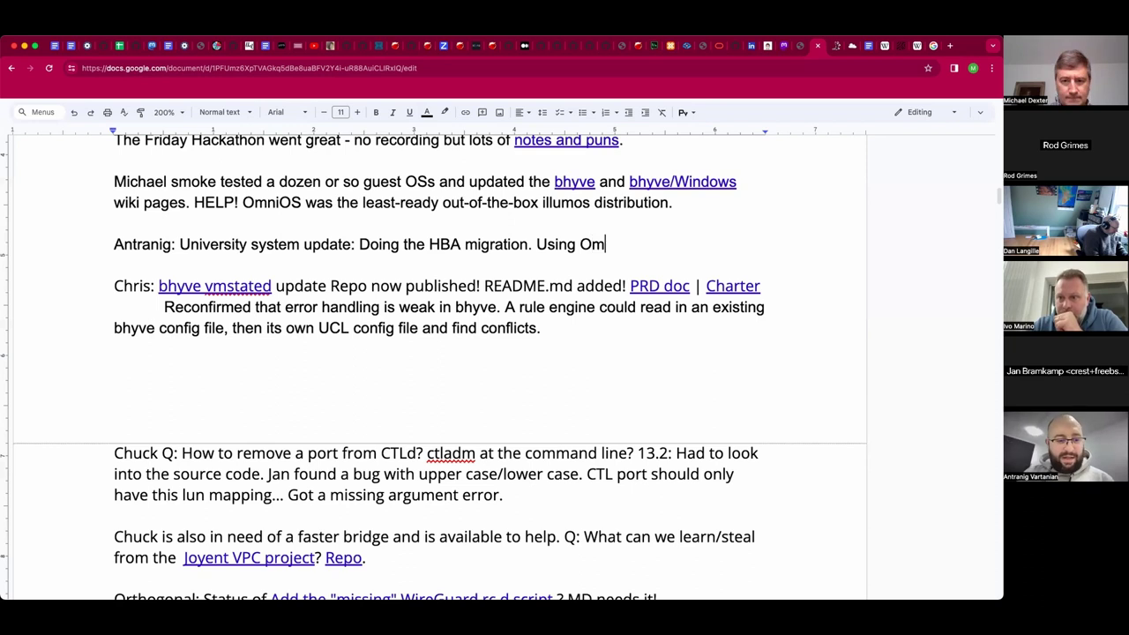
pyautogui.write('niOS for HDC')
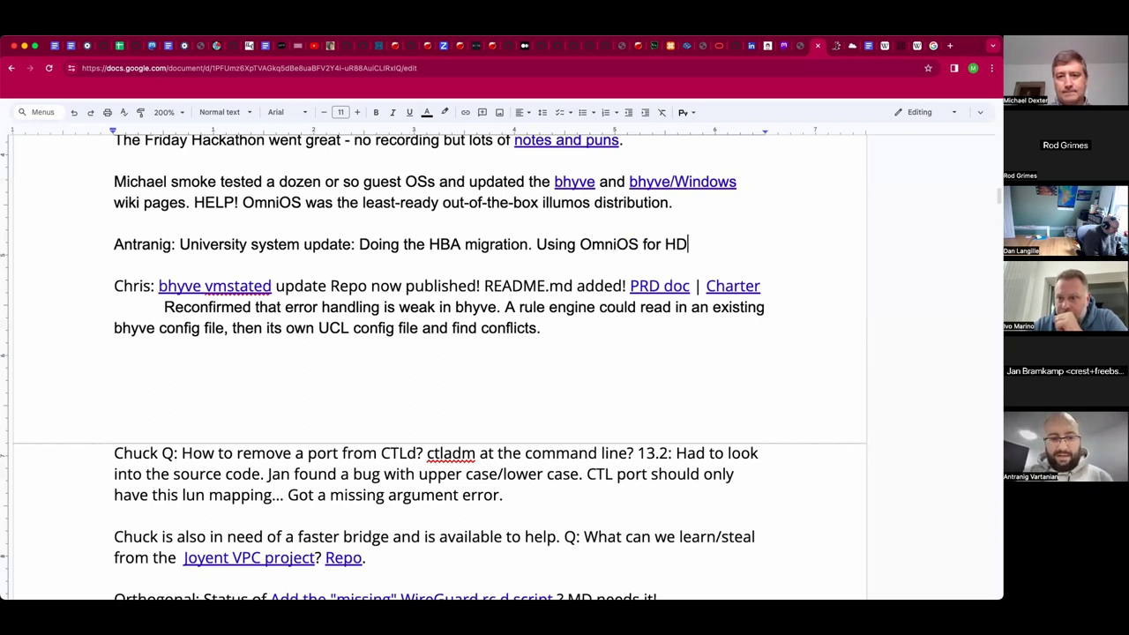
pyautogui.press('BackSpace')
pyautogui.press('BackSpace')
pyautogui.press('BackSpace')
pyautogui.write('DHCP ')
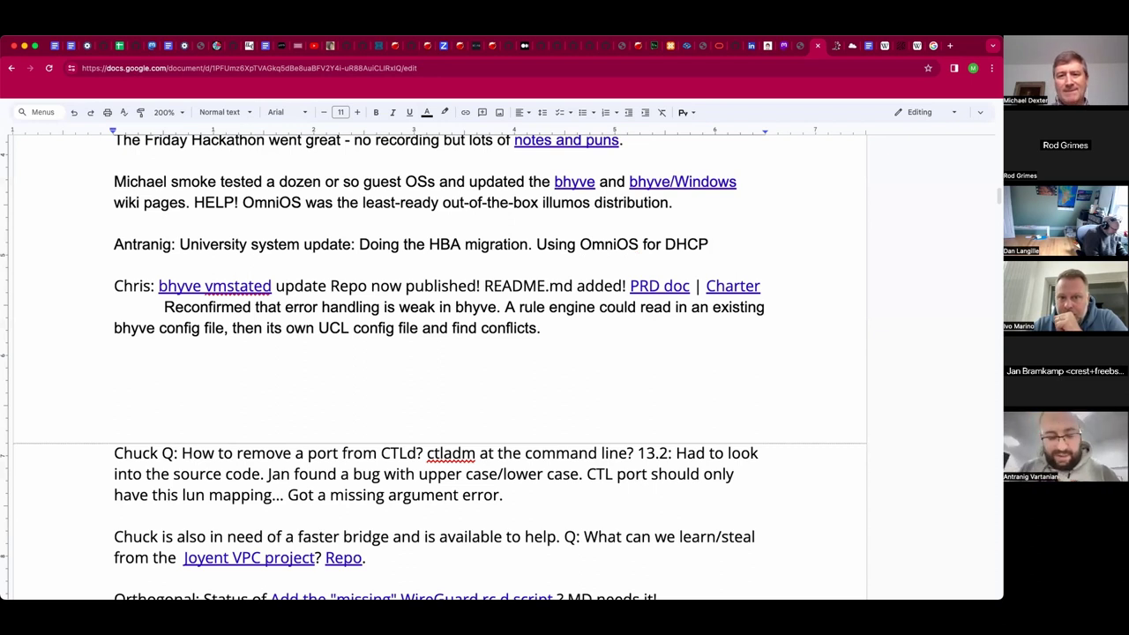
pyautogui.write('and soon')
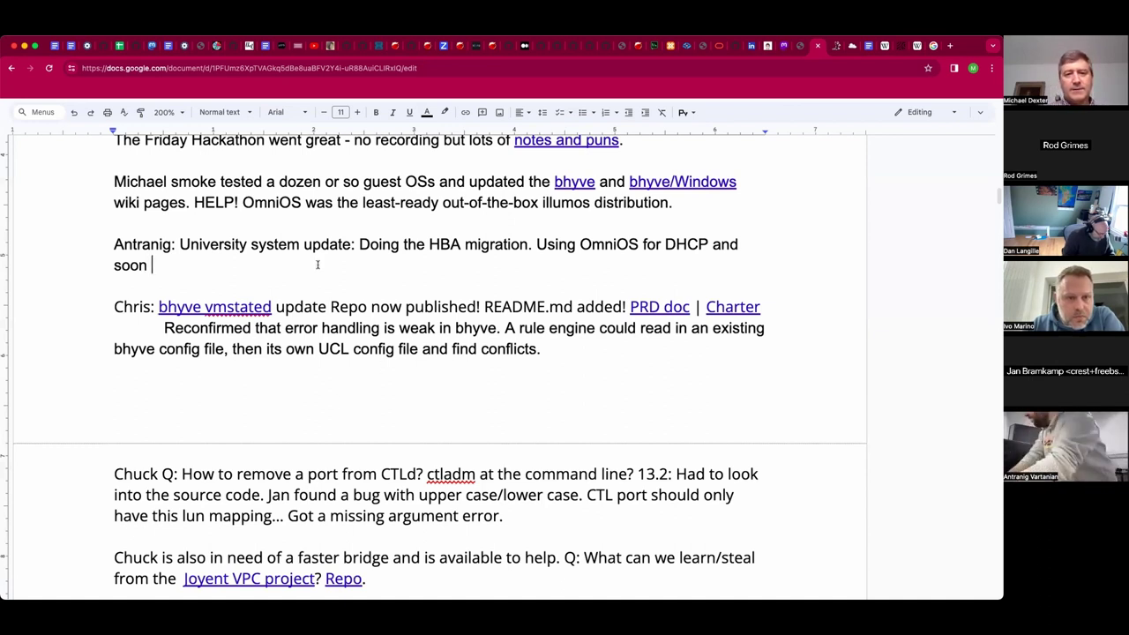
# Step: End the update with 'run bhyve.' and move down below the paragraph
pyautogui.write('run bhyve.')
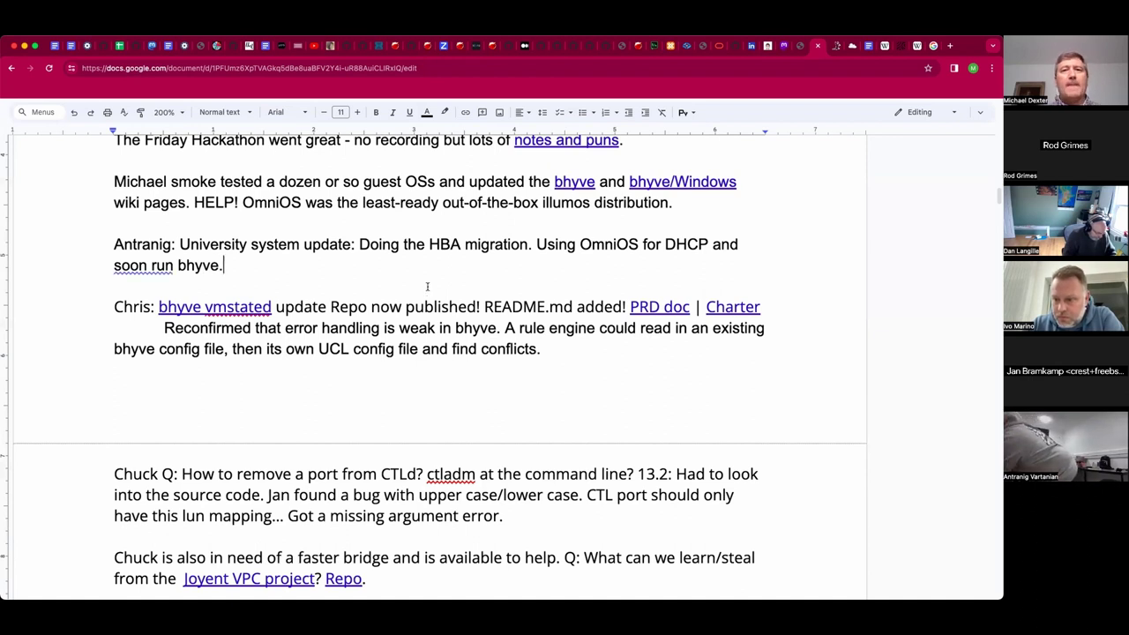
pyautogui.press('Down')
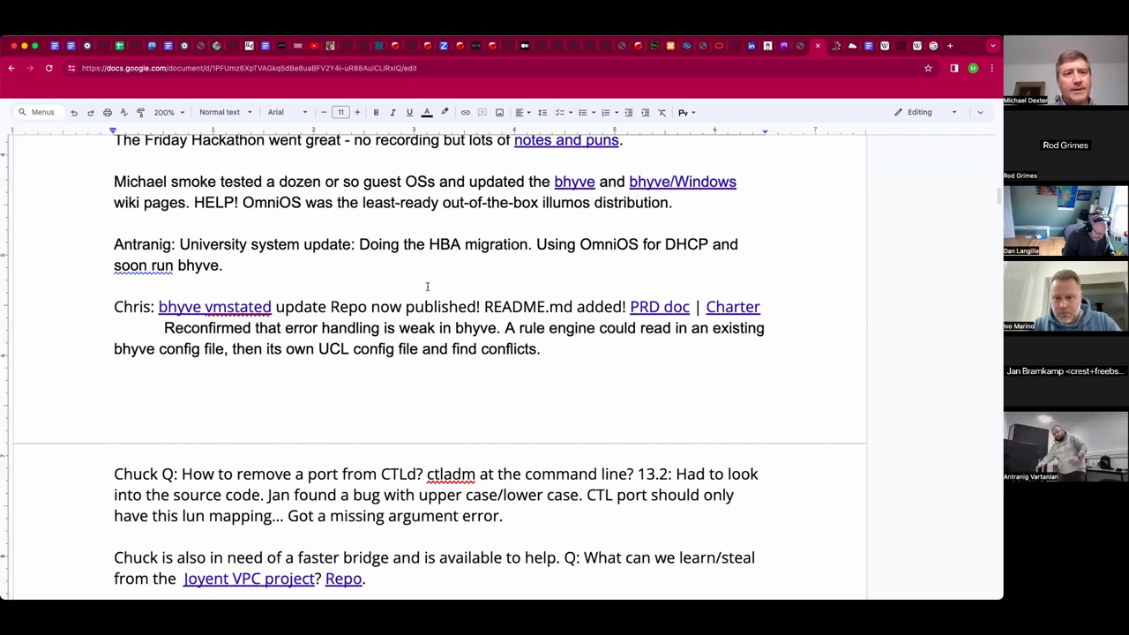
pyautogui.press('Down')
pyautogui.press('Down')
pyautogui.press('Down')
pyautogui.press('Down')
pyautogui.press('Down')
pyautogui.press('Down')
pyautogui.press('Down')
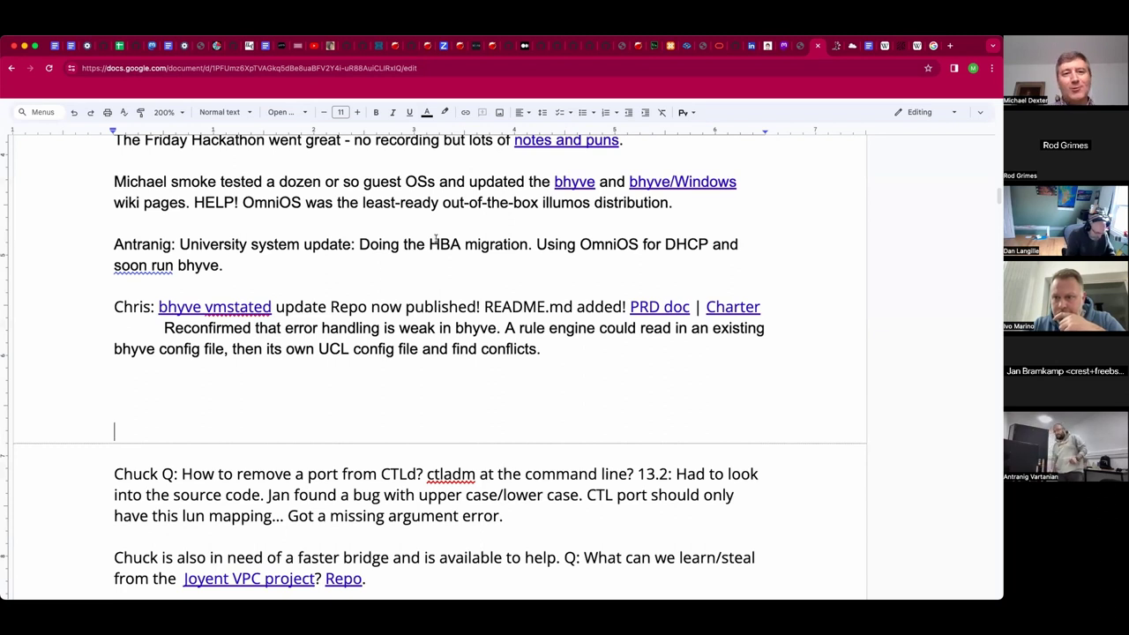
pyautogui.scroll(-1, 431, 267)
pyautogui.scroll(-1, 432, 267)
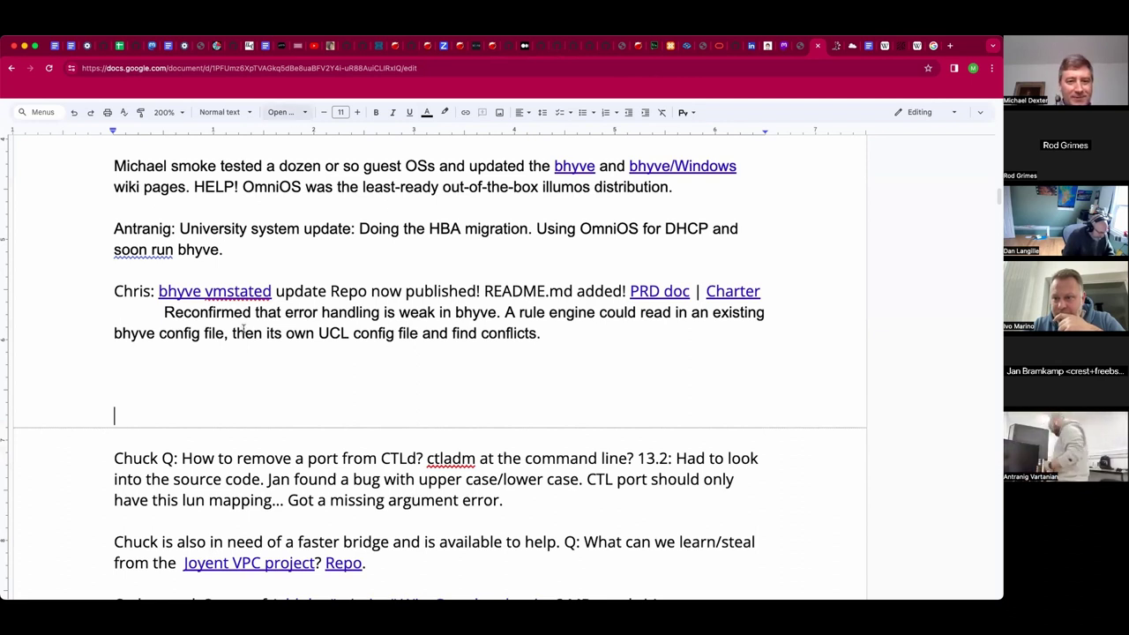
pyautogui.scroll(-2, 242, 329)
pyautogui.scroll(-2, 241, 329)
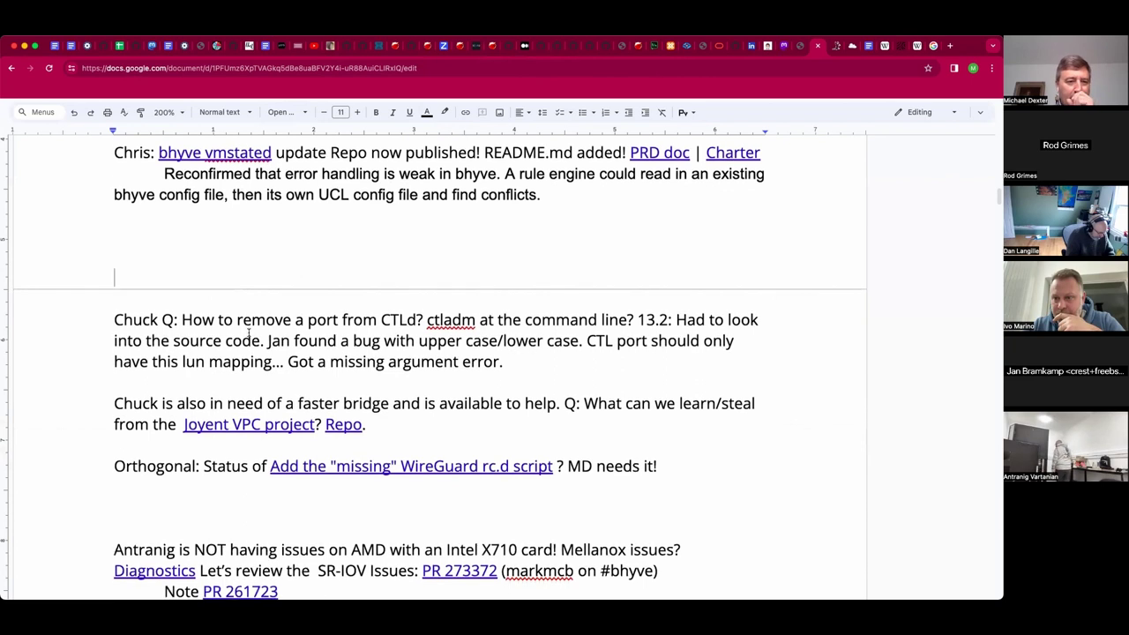
pyautogui.click(263, 229)
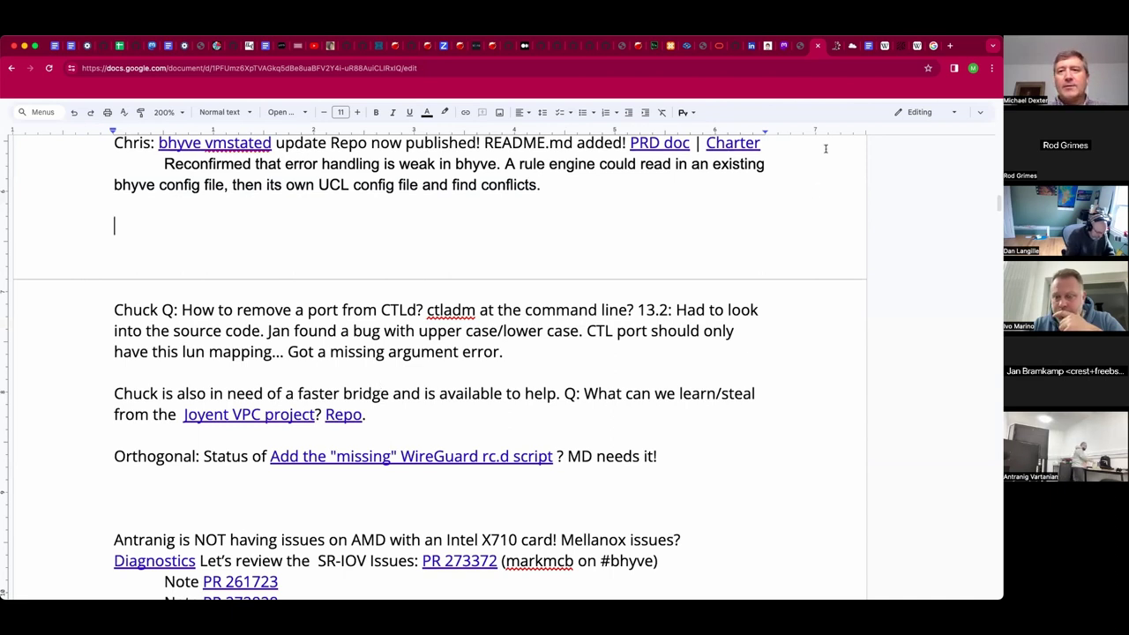
pyautogui.scroll(2, 706, 159)
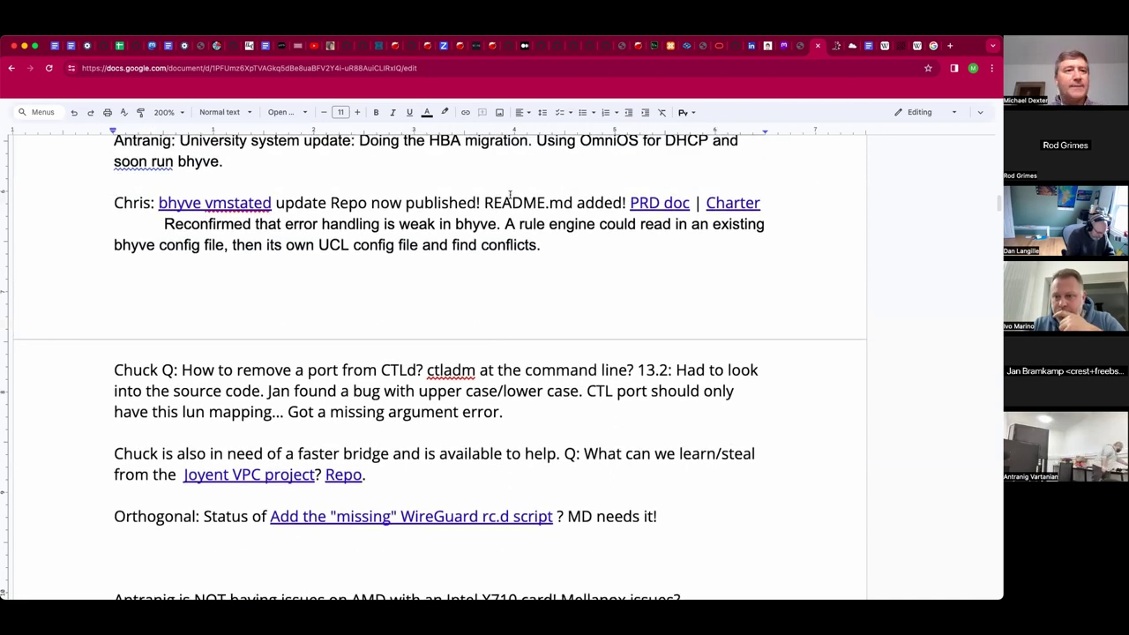
# Step: Switch to the Production User Hackathon document at 200% zoom and scroll to the Netgraph Bridge Setup table
pyautogui.click(72, 47)
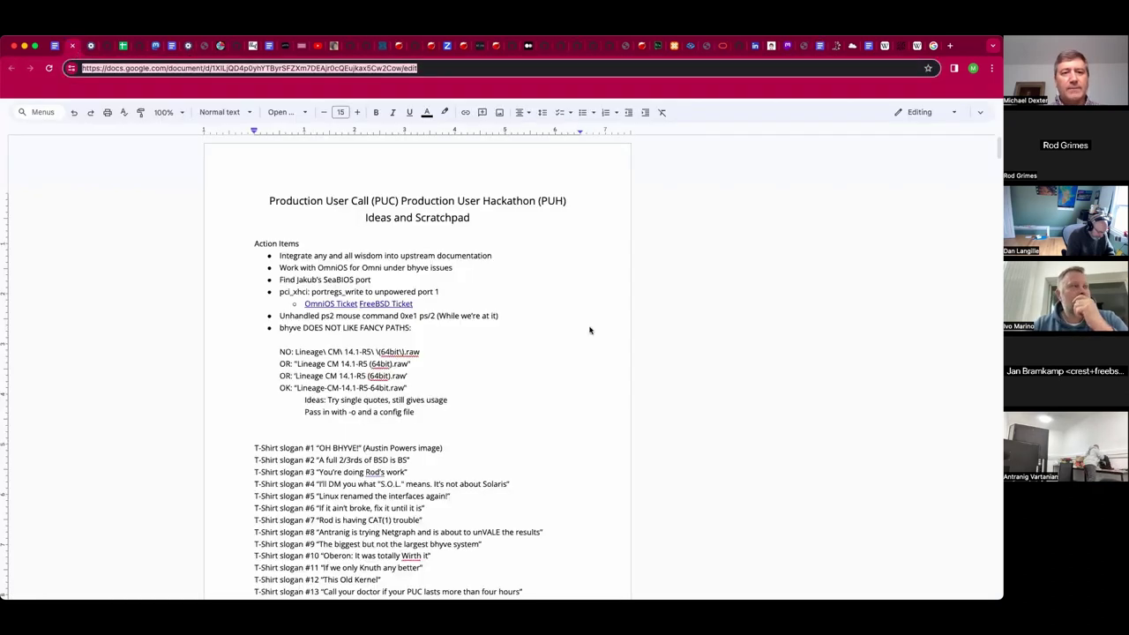
pyautogui.click(182, 116)
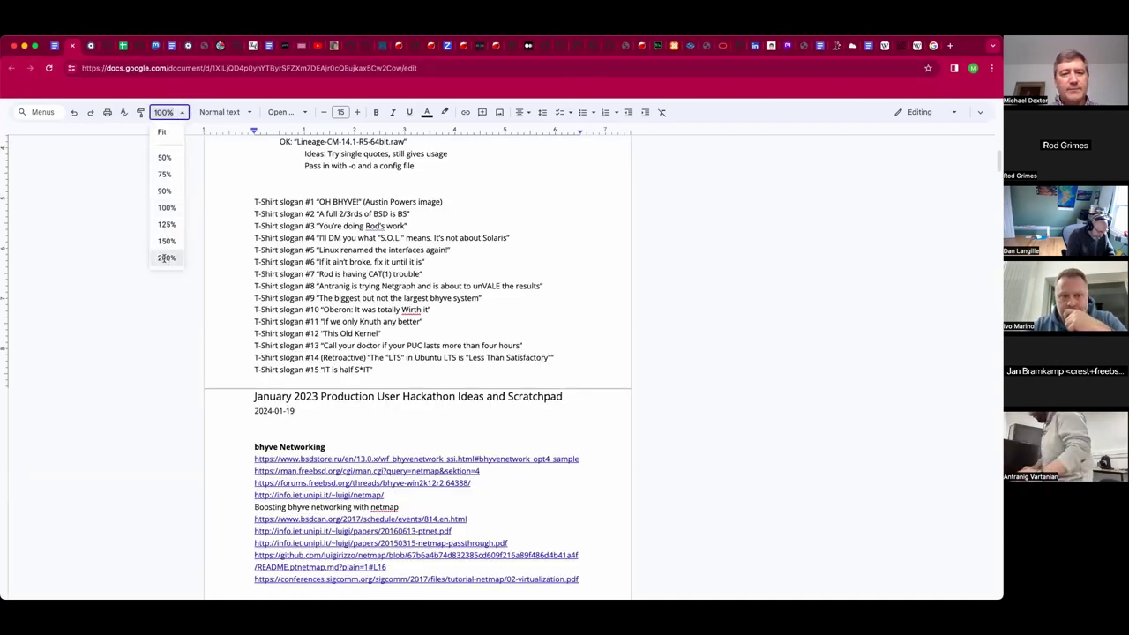
pyautogui.click(165, 258)
pyautogui.scroll(-15, 620, 251)
pyautogui.scroll(-10, 621, 254)
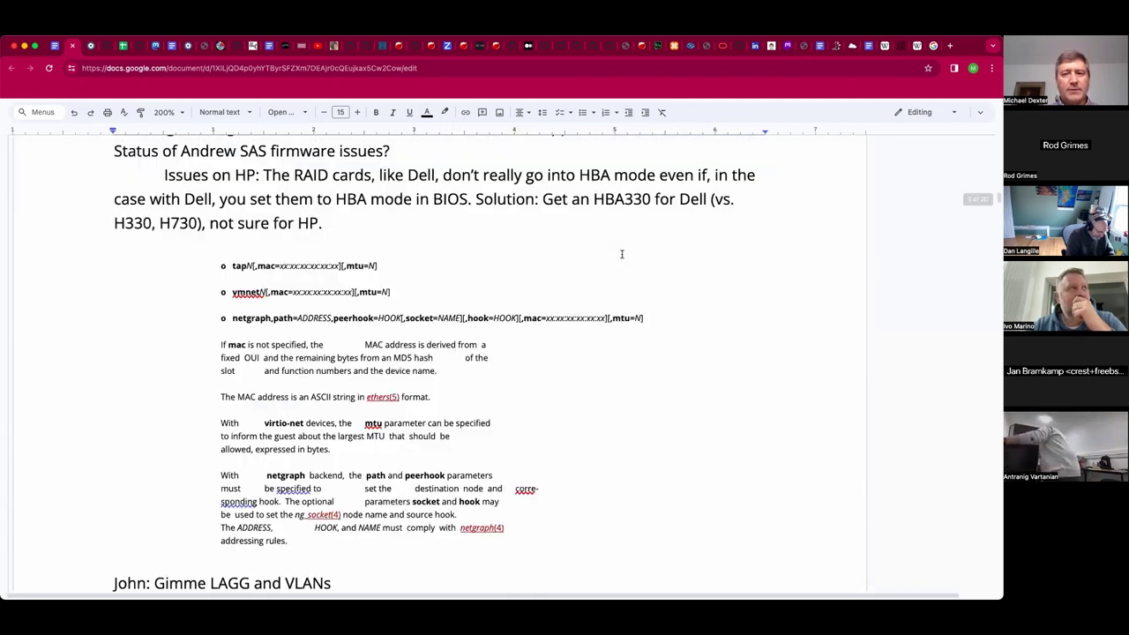
pyautogui.scroll(-10, 621, 254)
pyautogui.scroll(-5, 622, 255)
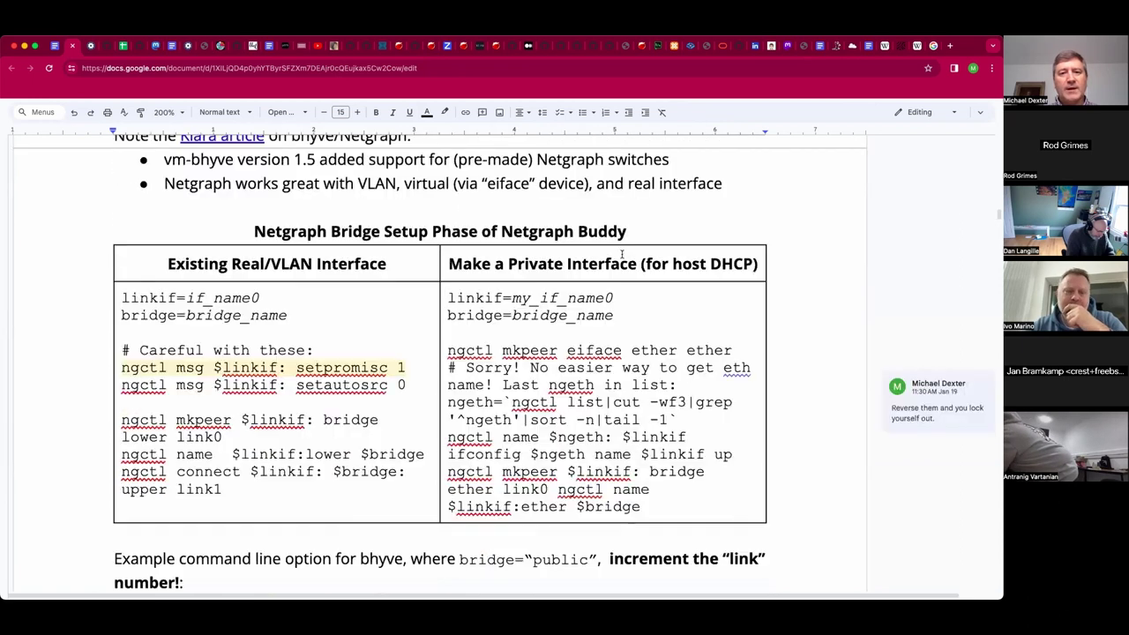
pyautogui.scroll(-1, 622, 255)
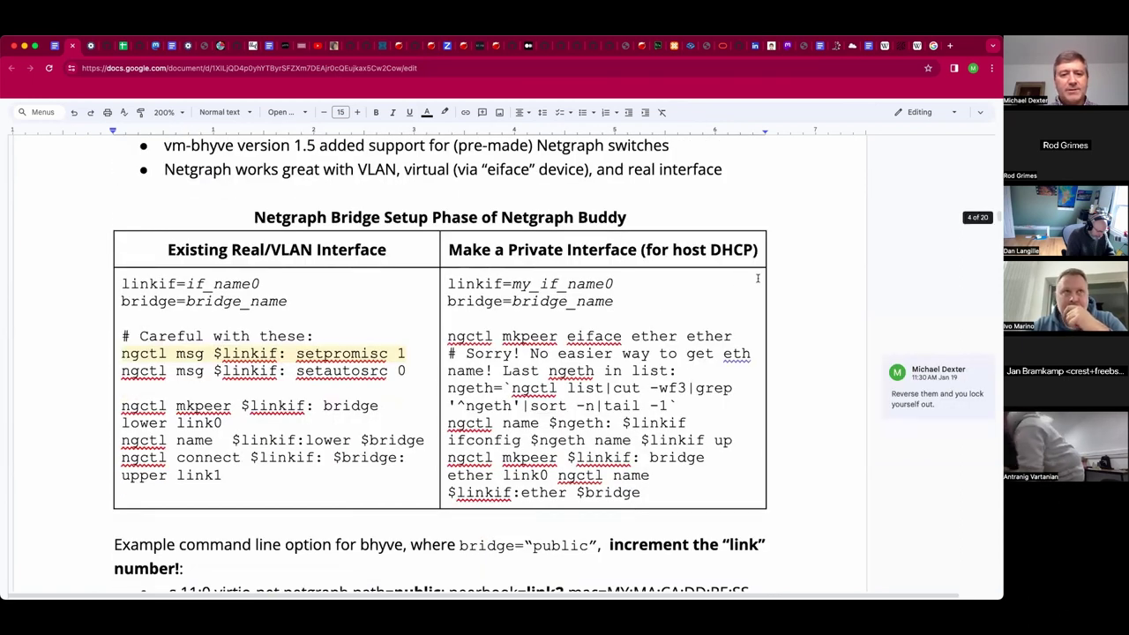